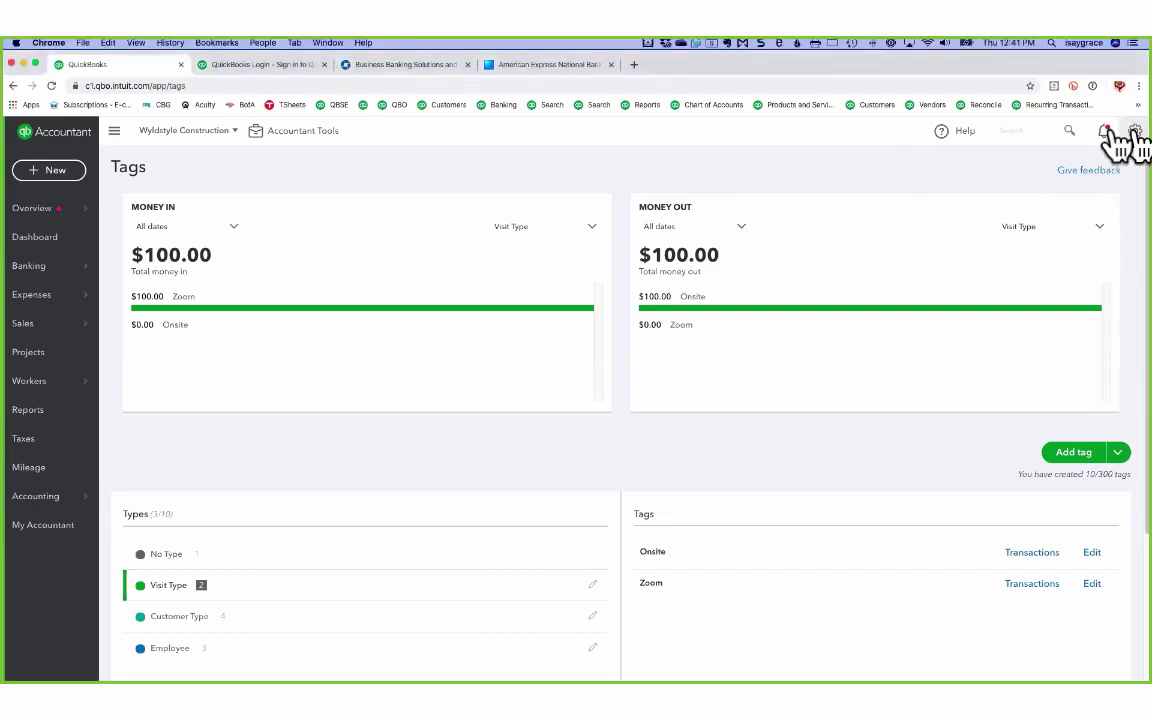
Open the Tags list from the gear menu and scroll to see all 10 tags, including the untyped Overhead.
left_click(1130, 131)
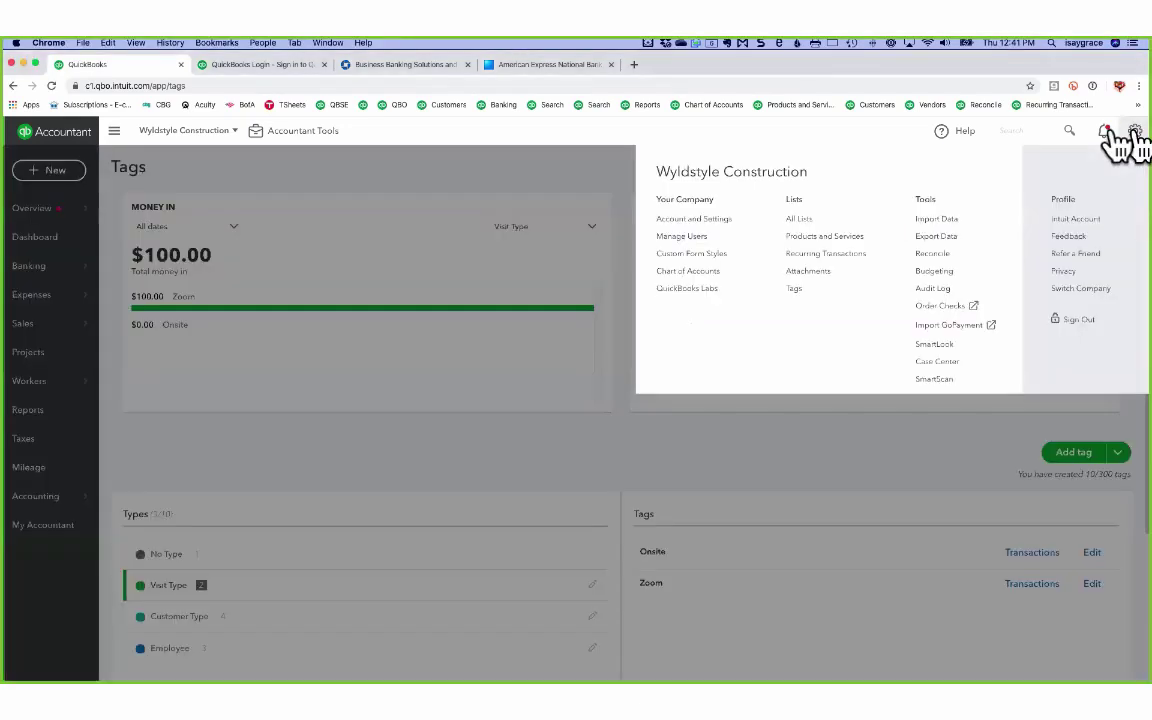
left_click(794, 290)
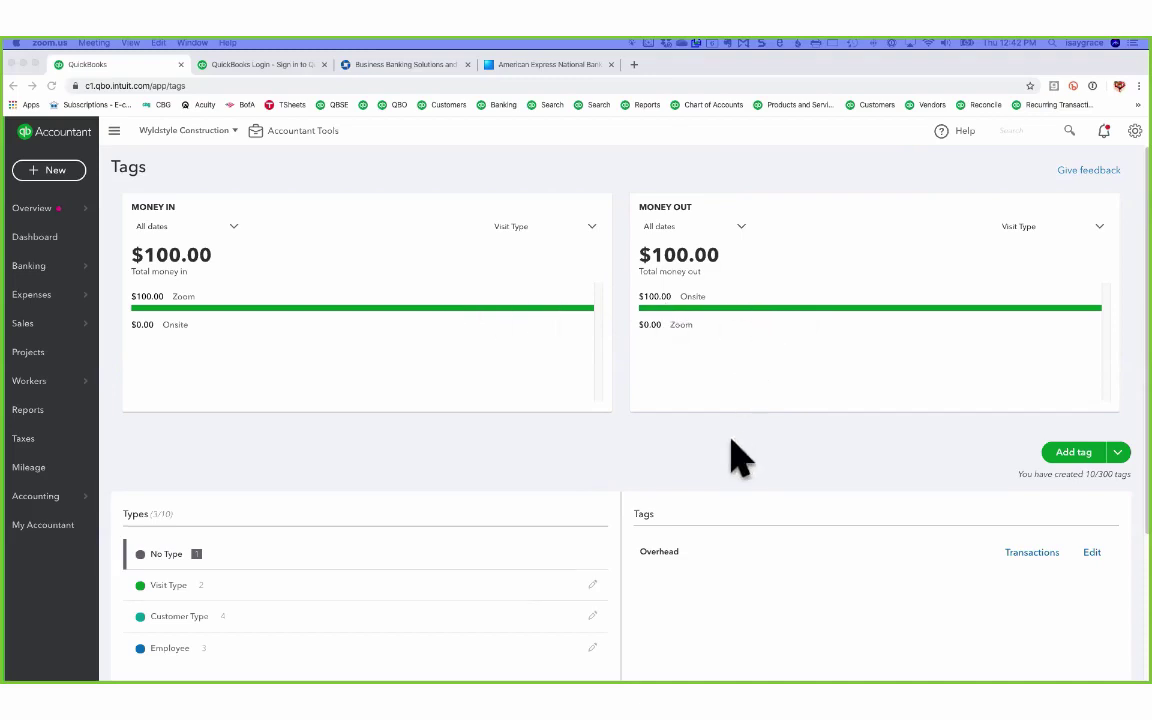
scroll(735, 458, "down", 4)
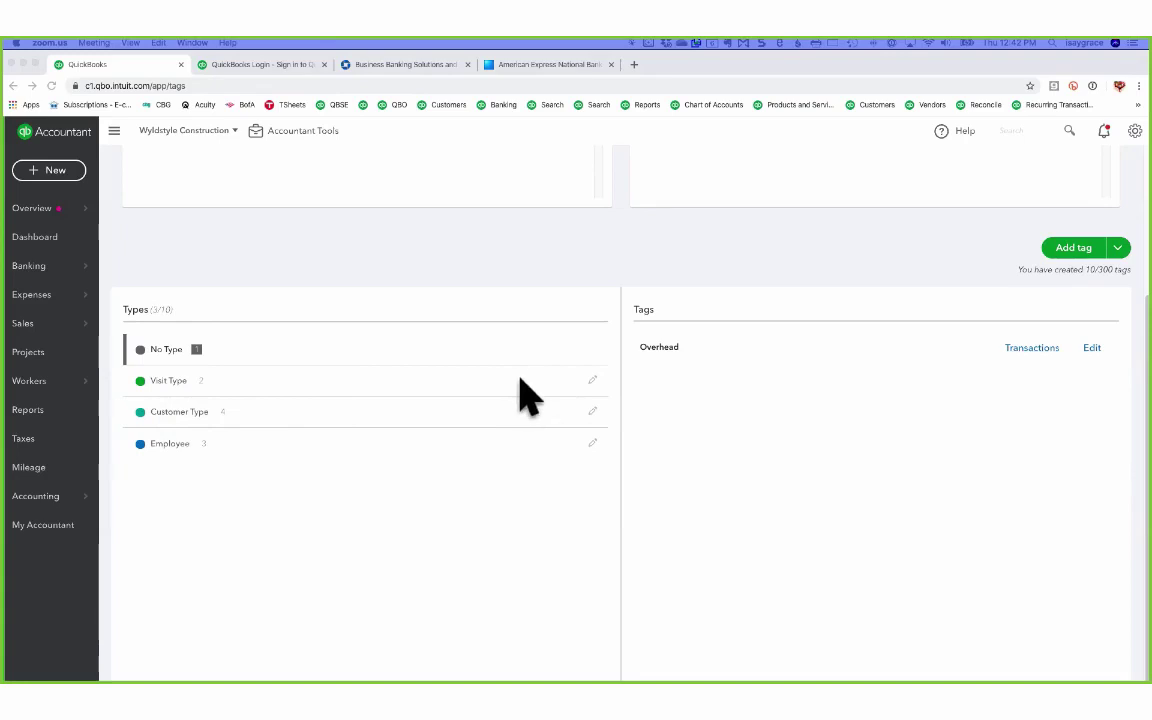
Create a tag type named Construction Type with the red colour.
left_click(1119, 255)
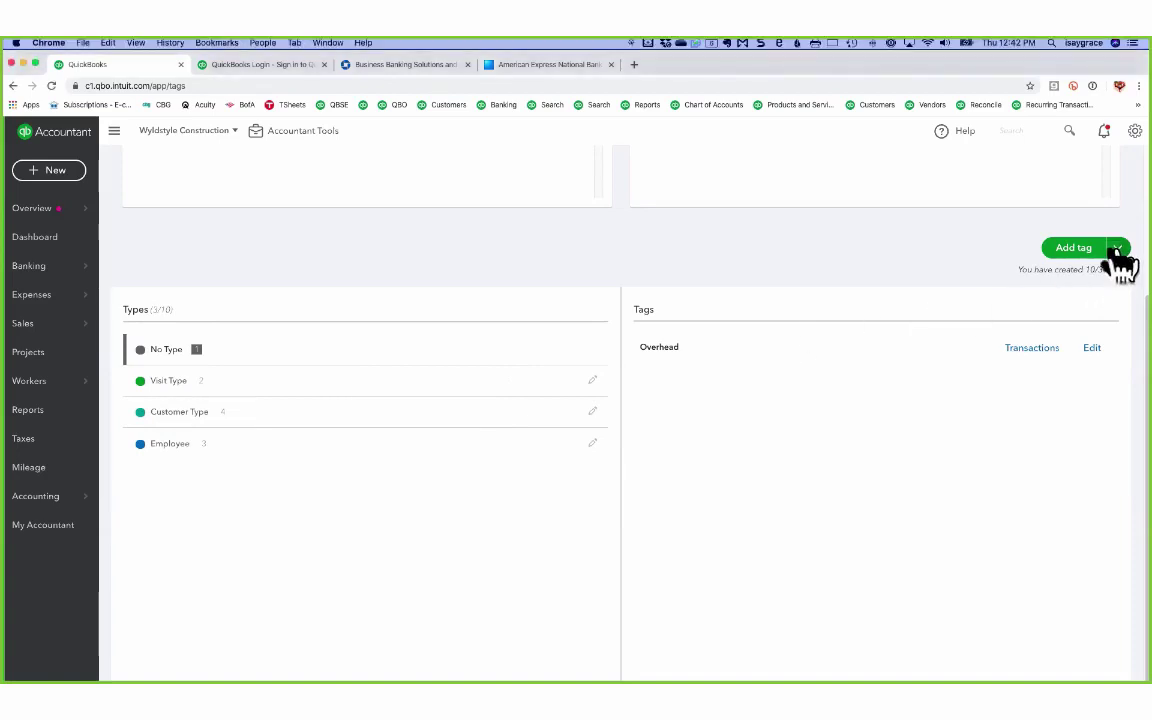
left_click(1119, 255)
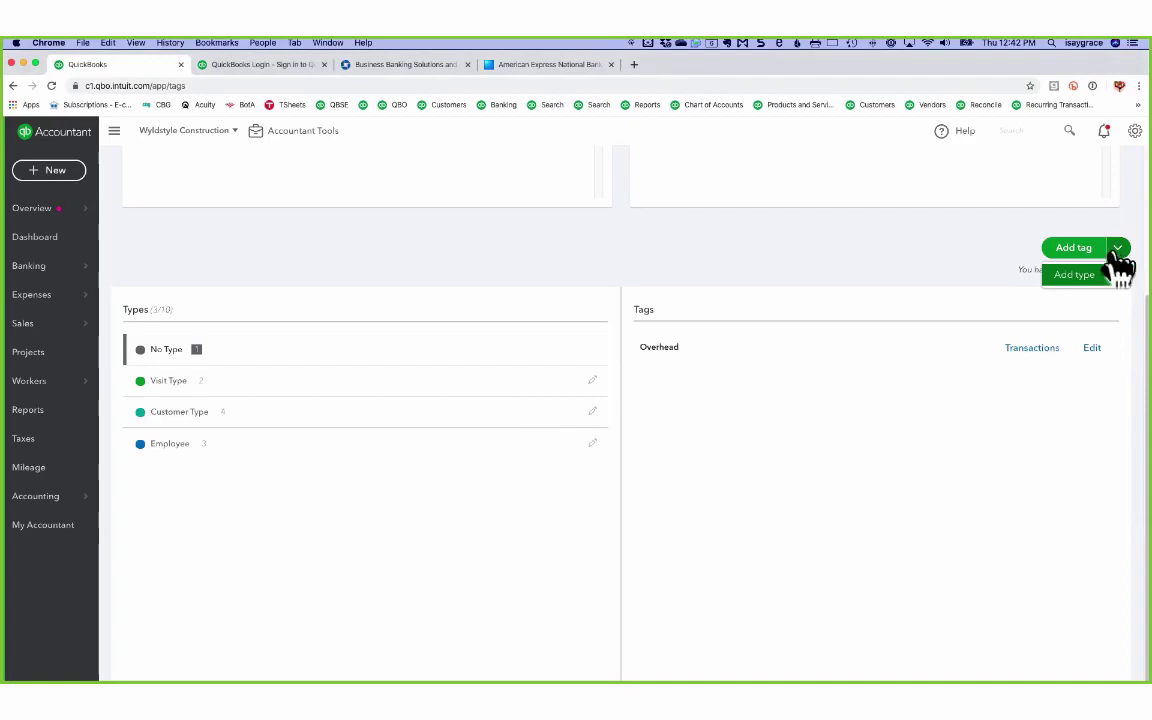
left_click(1076, 276)
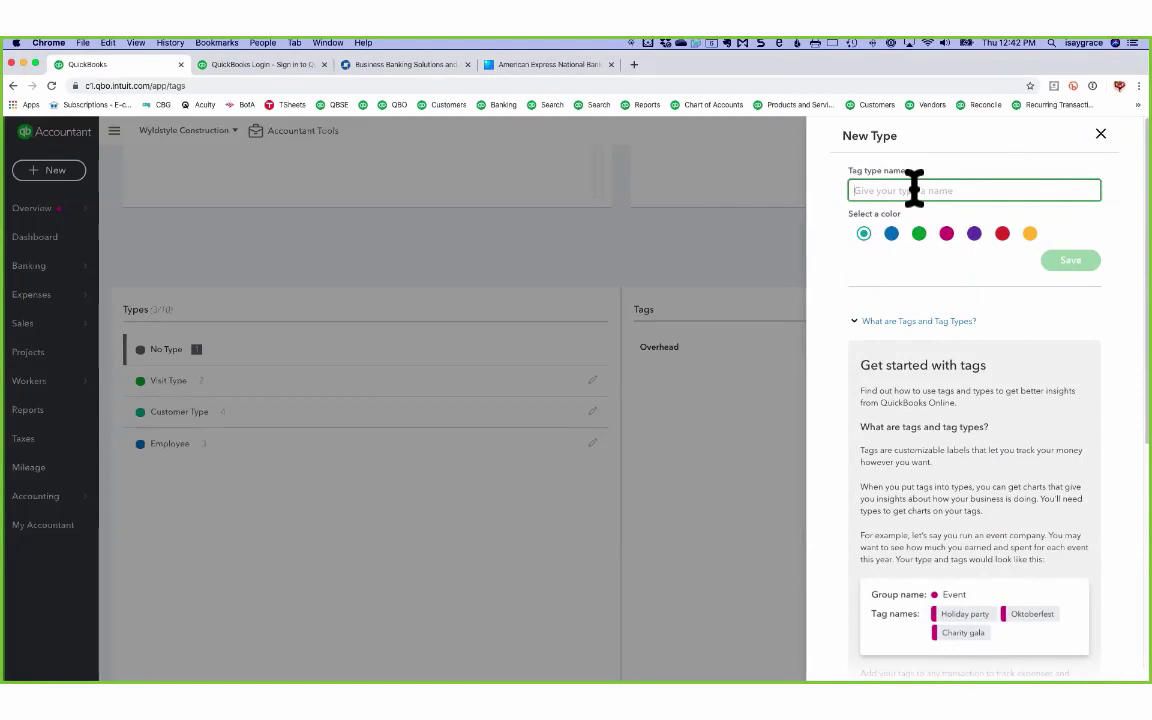
type("Constr")
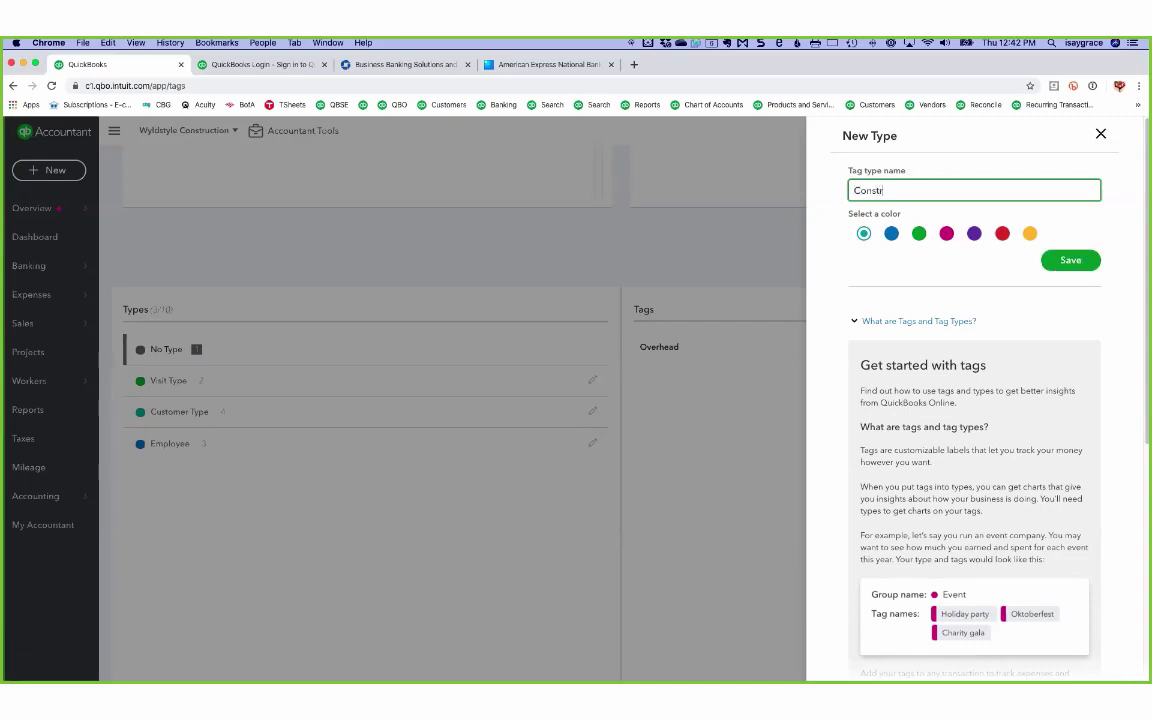
type("uction Type")
left_click(1002, 233)
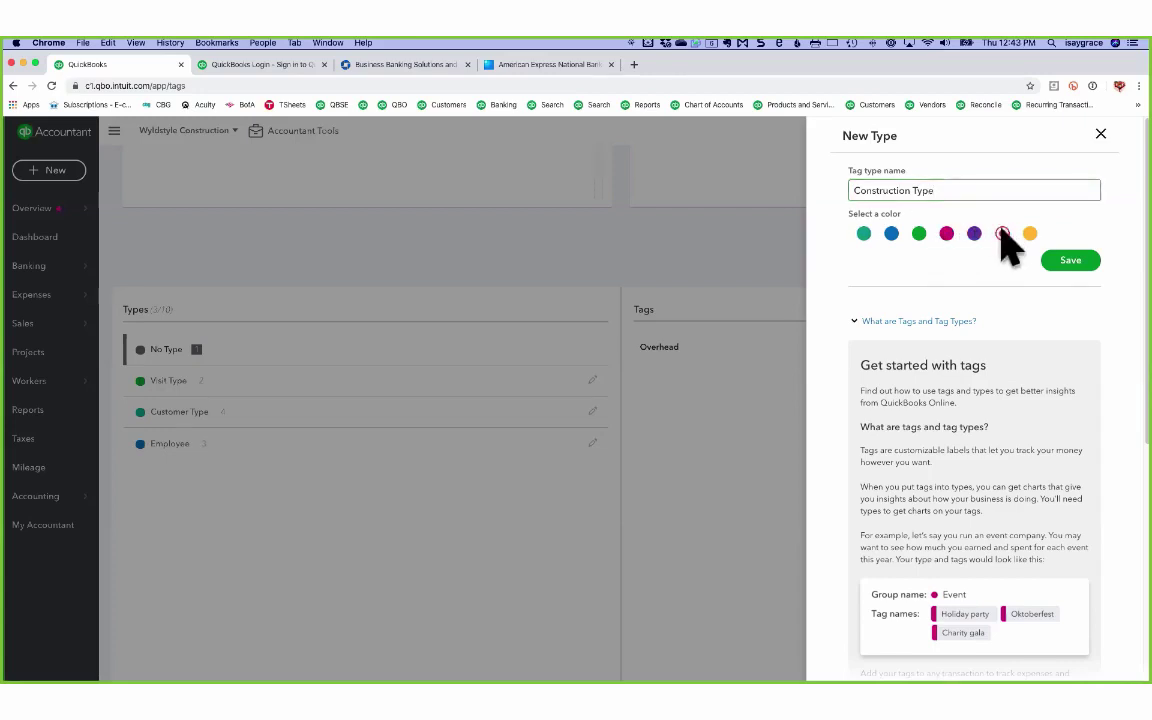
left_click(1070, 261)
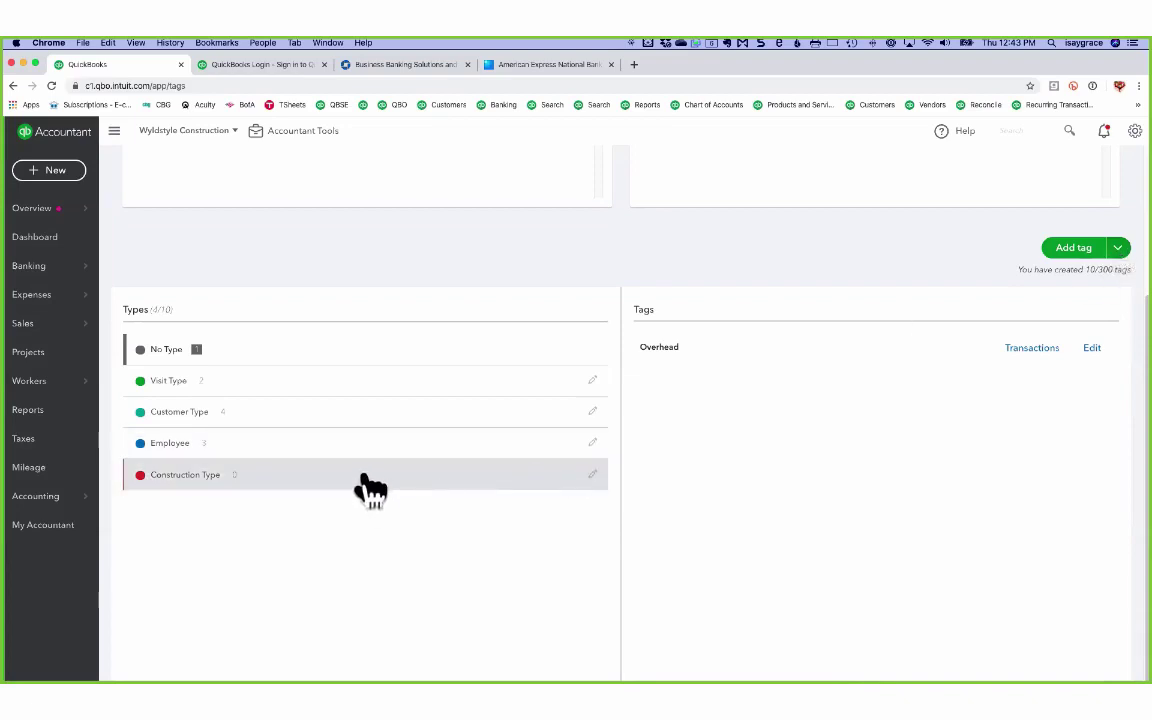
Create a tag type named Client Type with the yellow colour.
left_click(1118, 249)
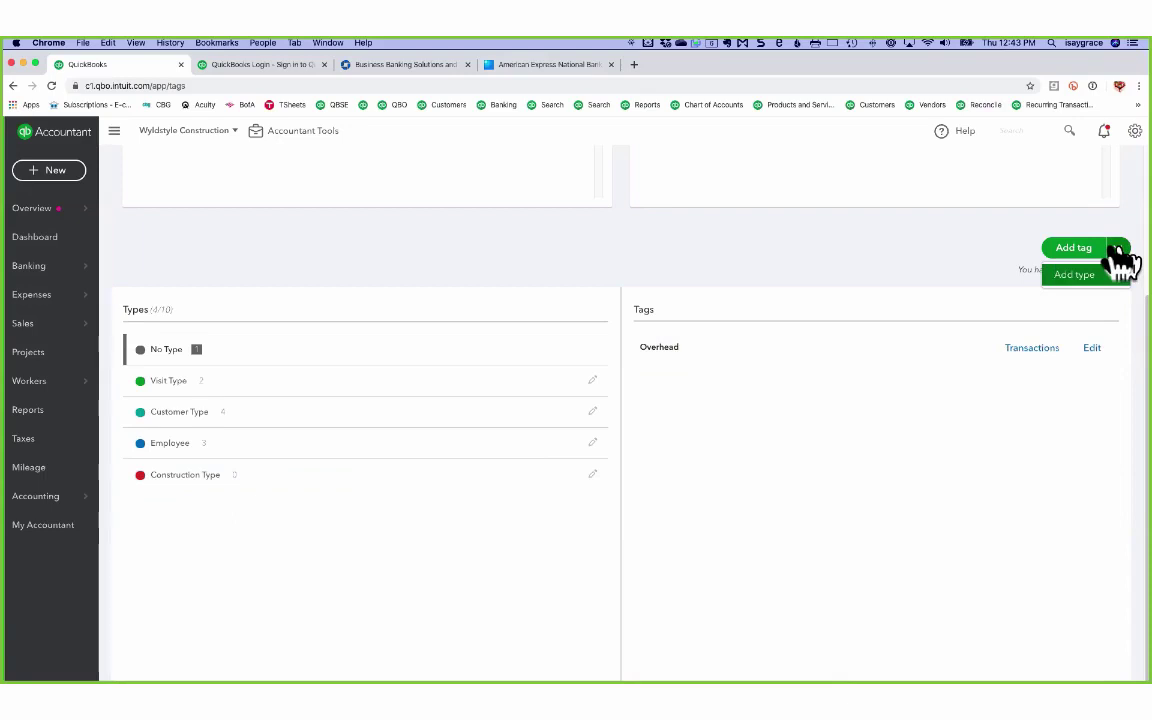
left_click(1075, 276)
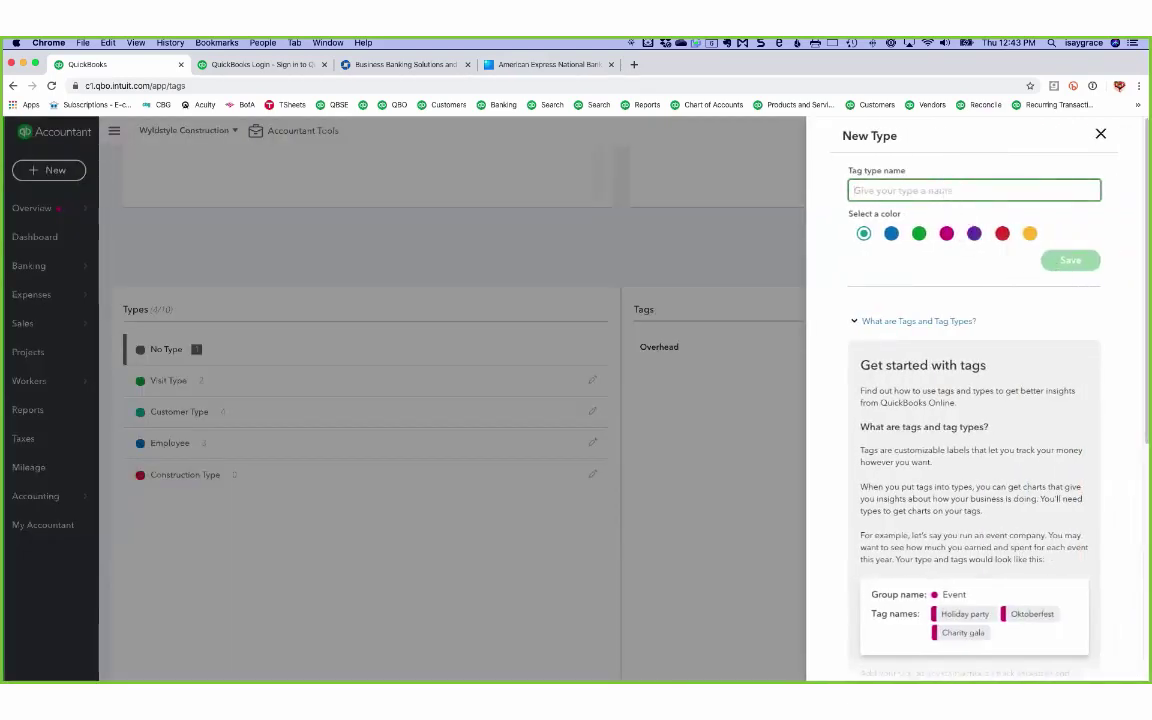
type("Client Type")
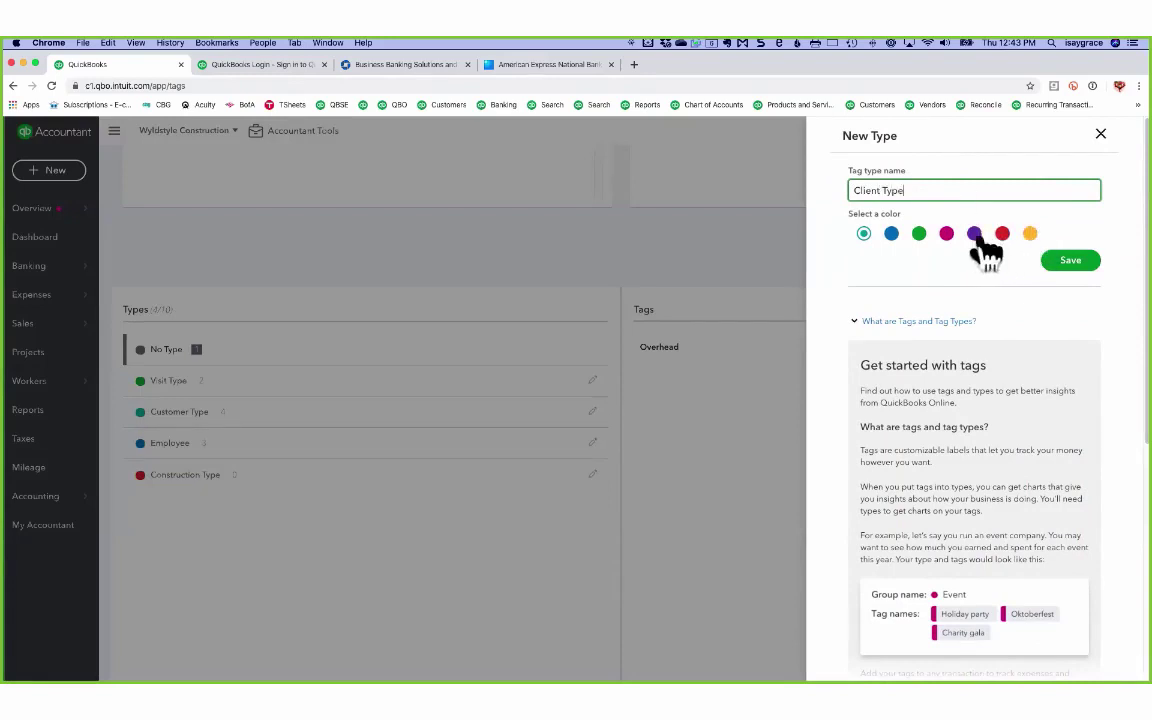
left_click(1030, 233)
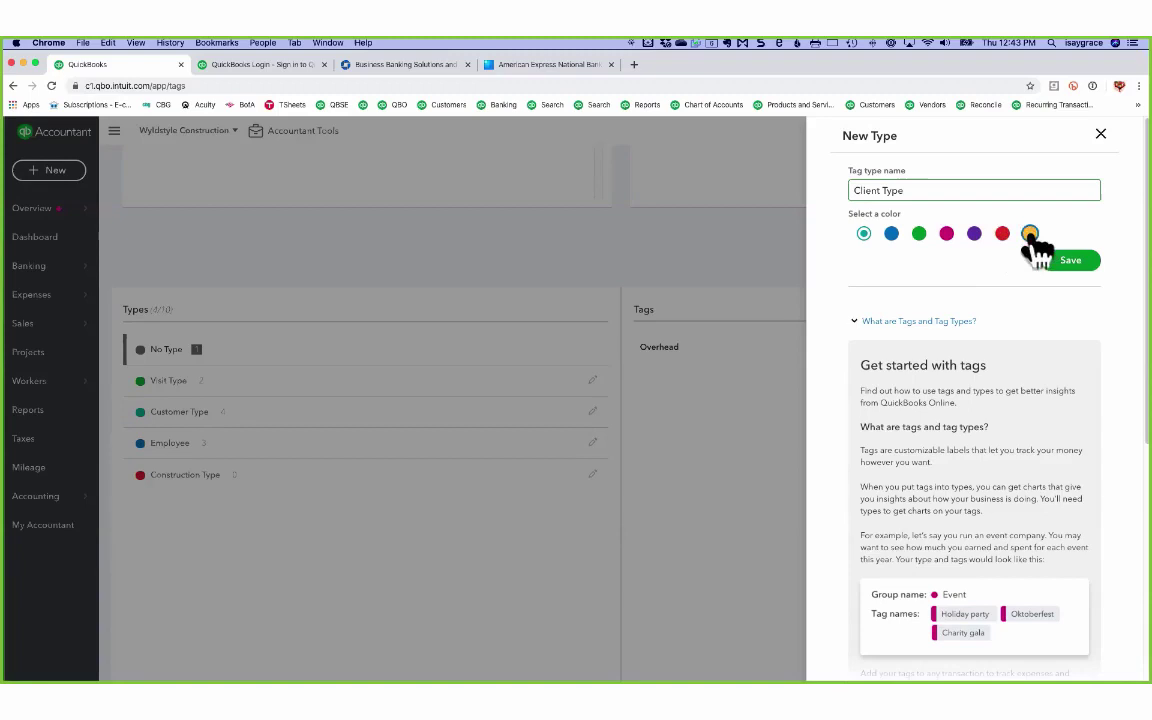
left_click(1070, 268)
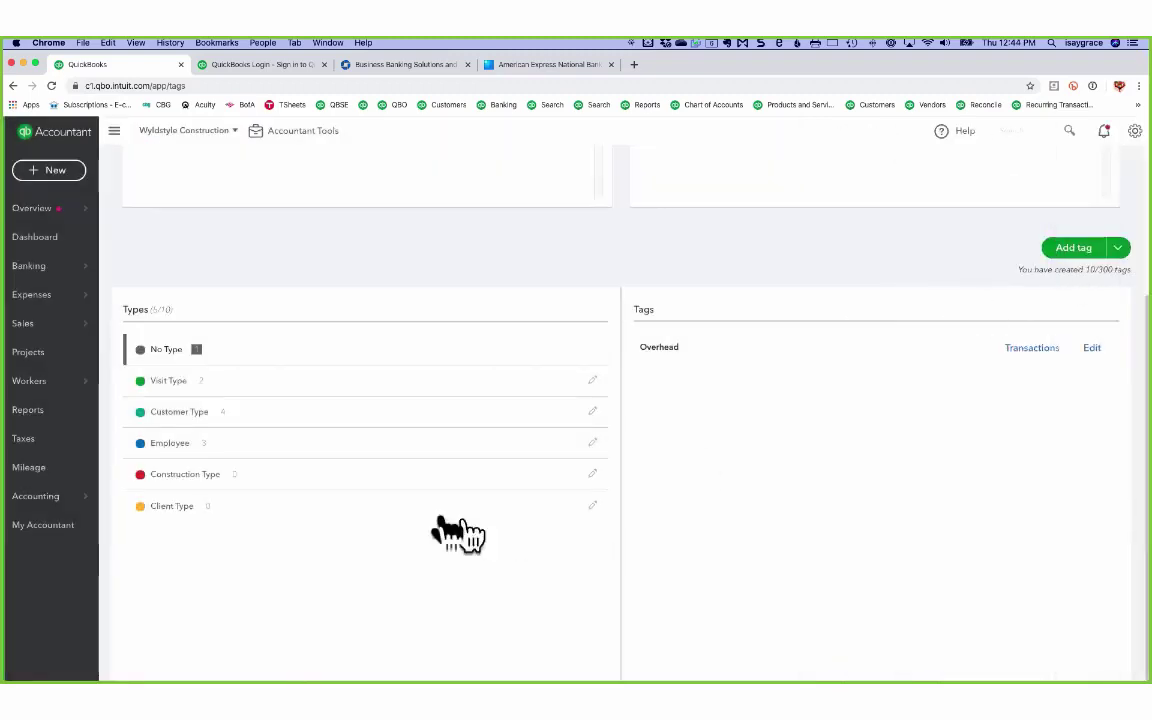
left_click(593, 474)
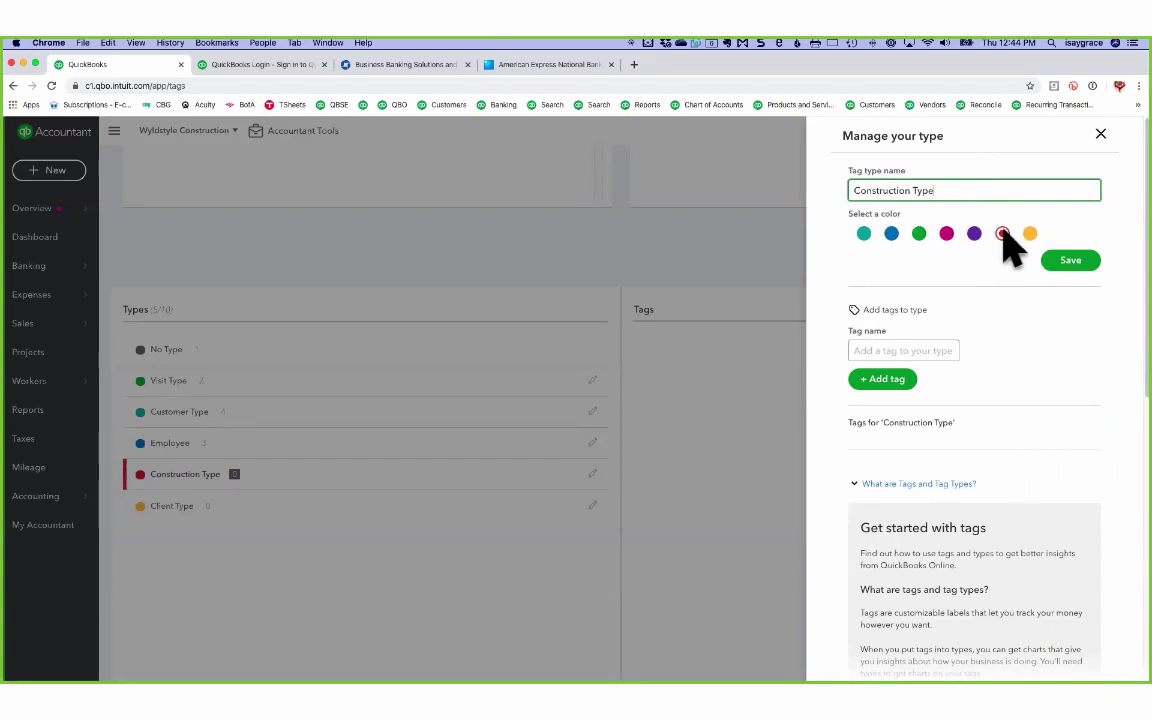
left_click(897, 347)
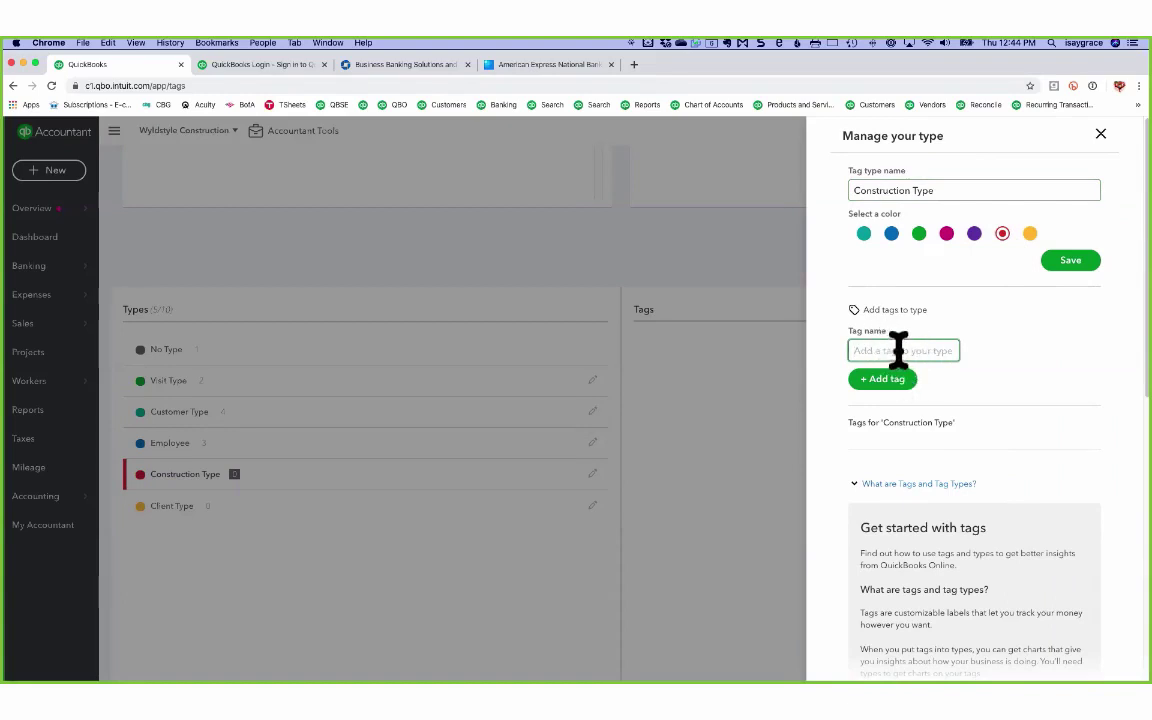
left_click(1102, 132)
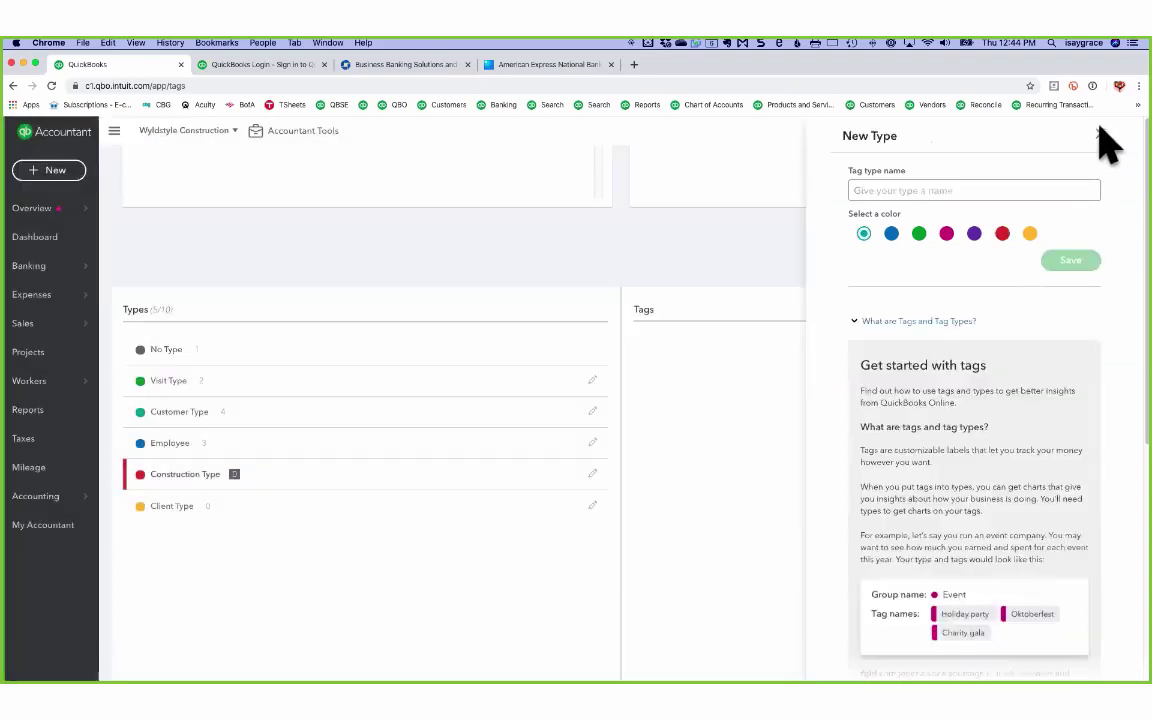
left_click(1102, 132)
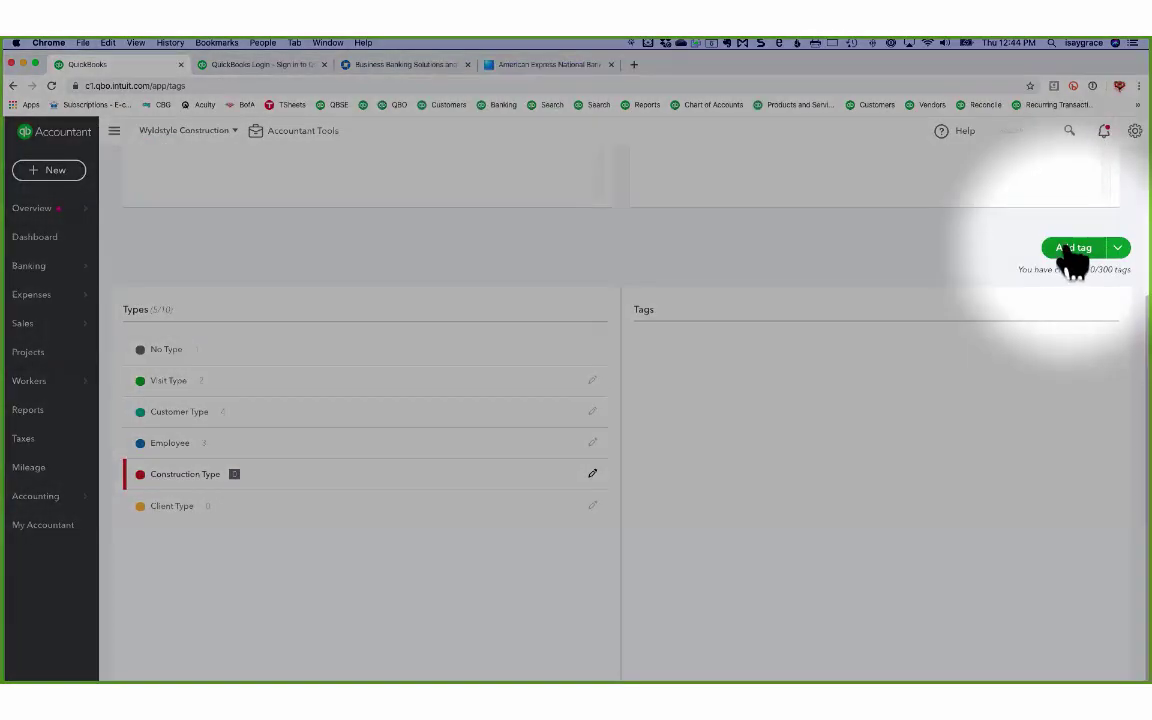
Add a tag named New Construction assigned to the Construction Type group.
left_click(1073, 252)
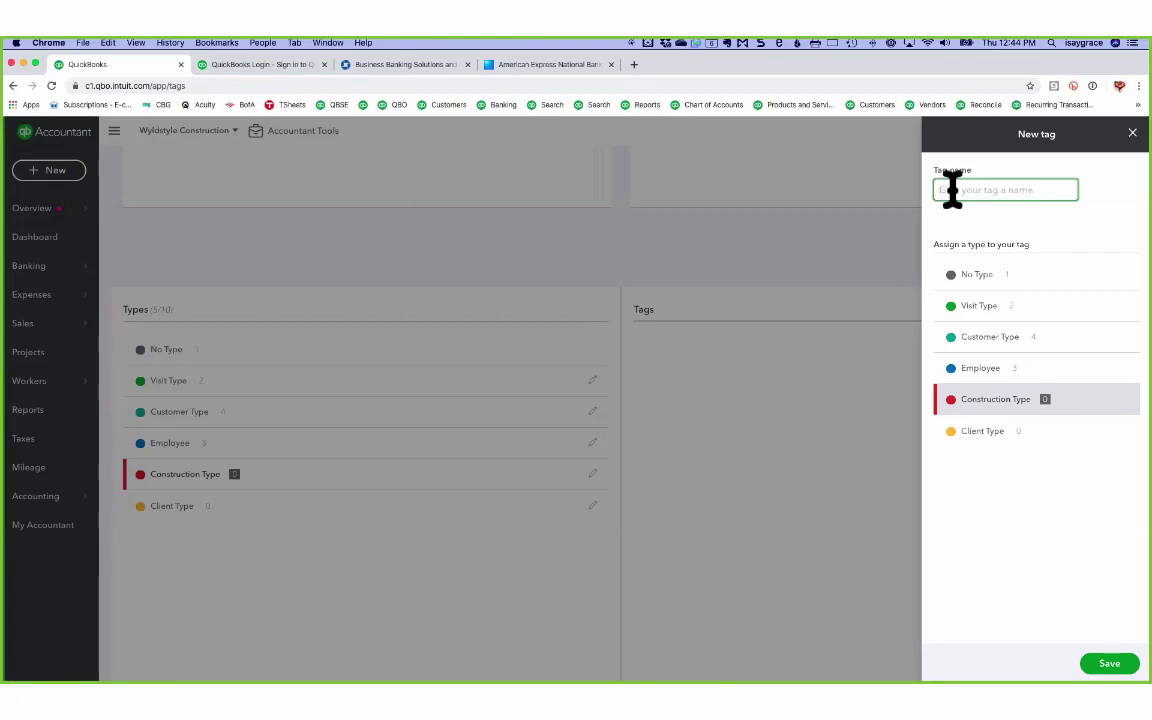
type("New Cons")
type("tur")
type("ction")
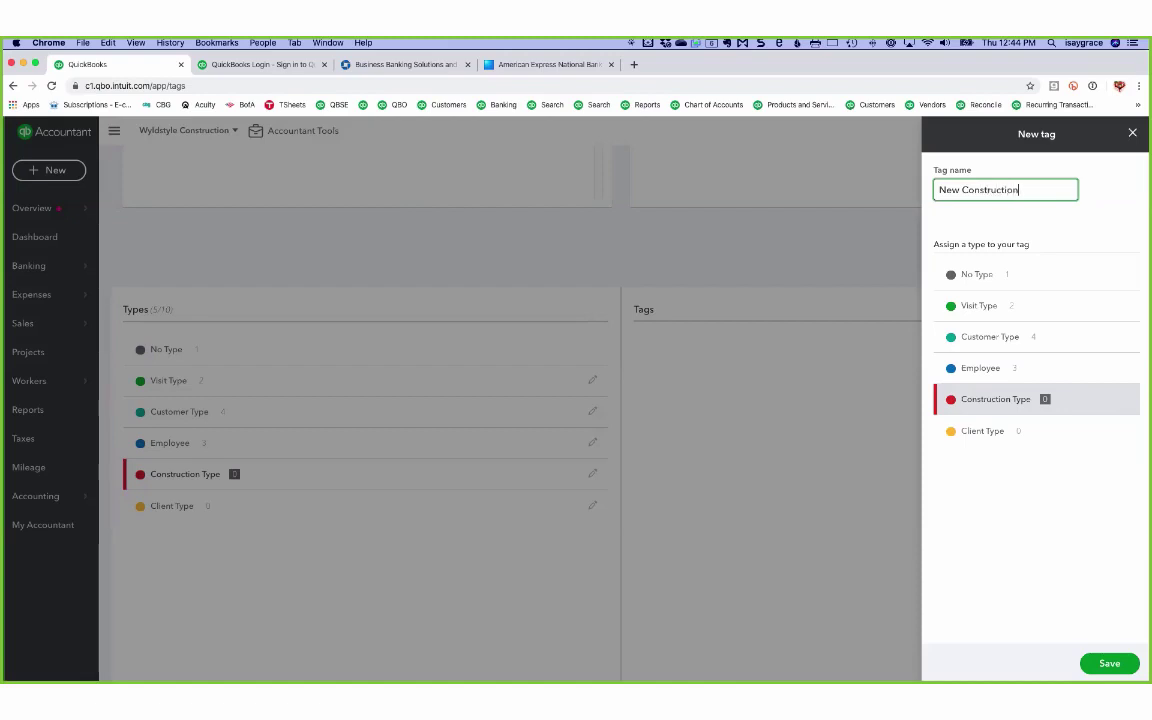
left_click(1110, 664)
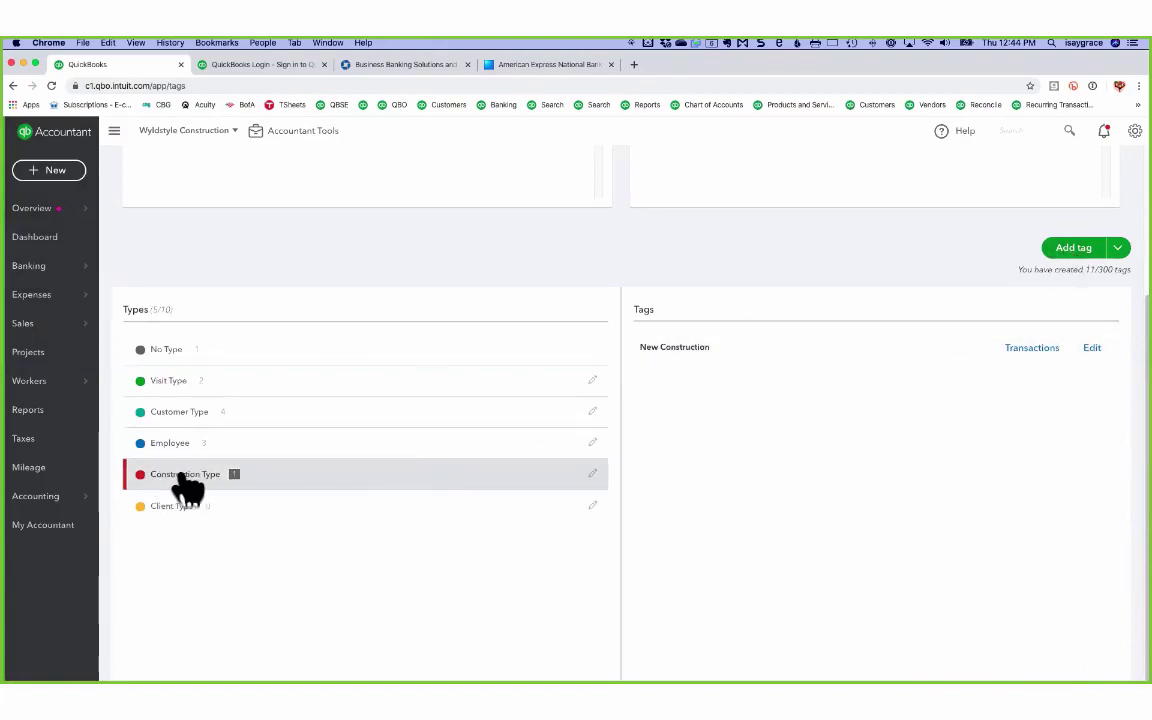
From the Construction Type edit panel, add the tags Remodel and Repairs.
left_click(592, 474)
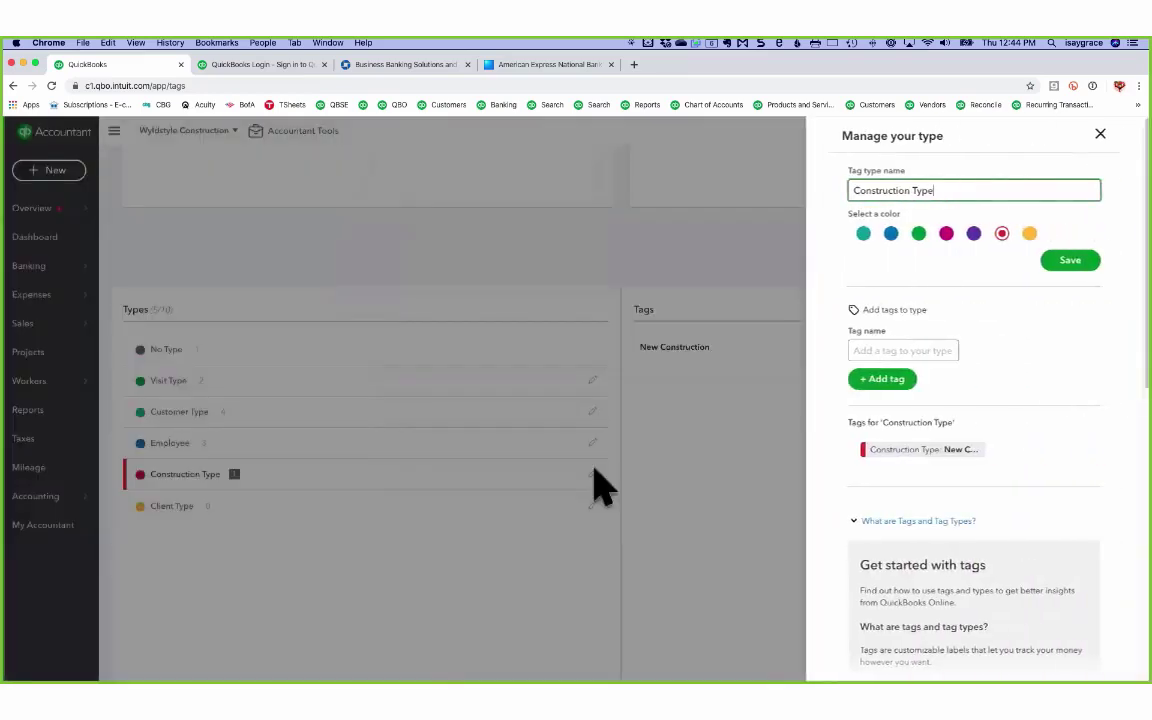
left_click(881, 348)
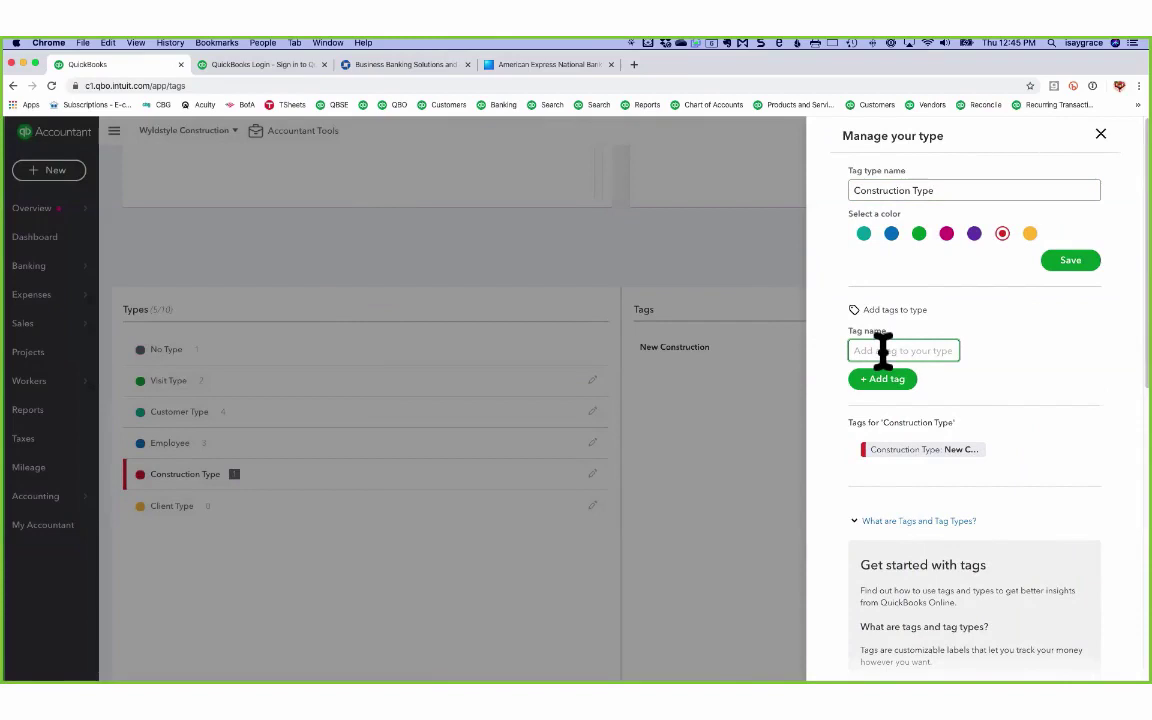
type("Remodel")
left_click(886, 381)
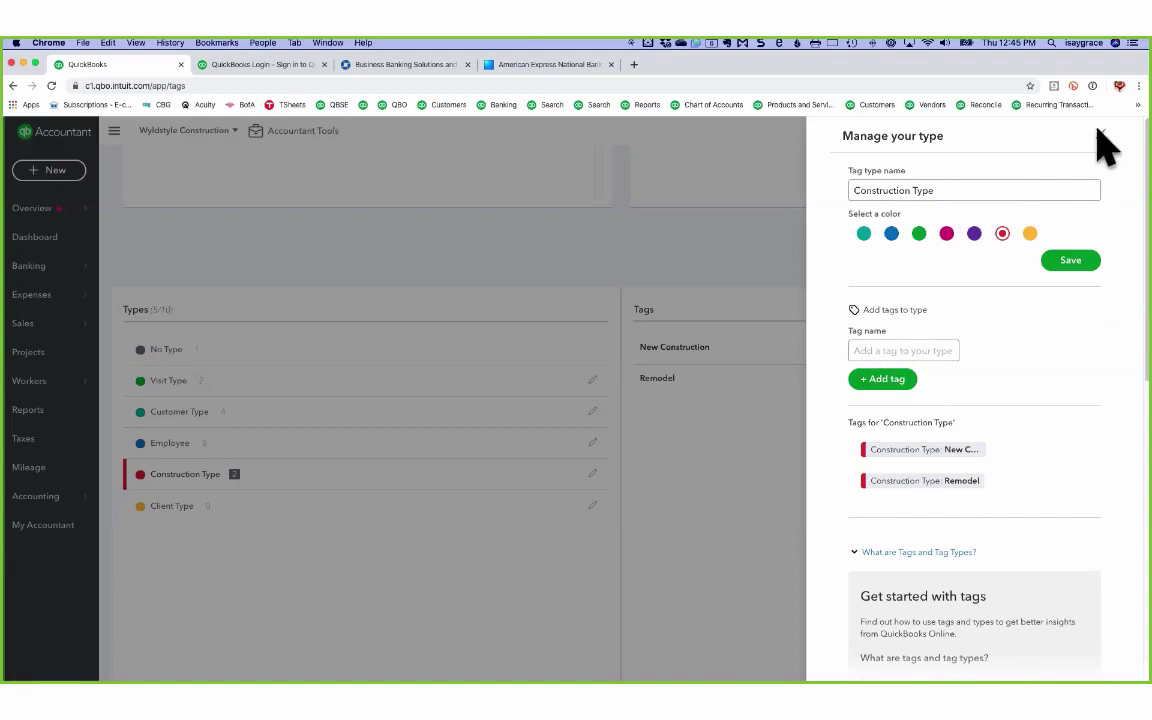
left_click(891, 350)
type("Handym")
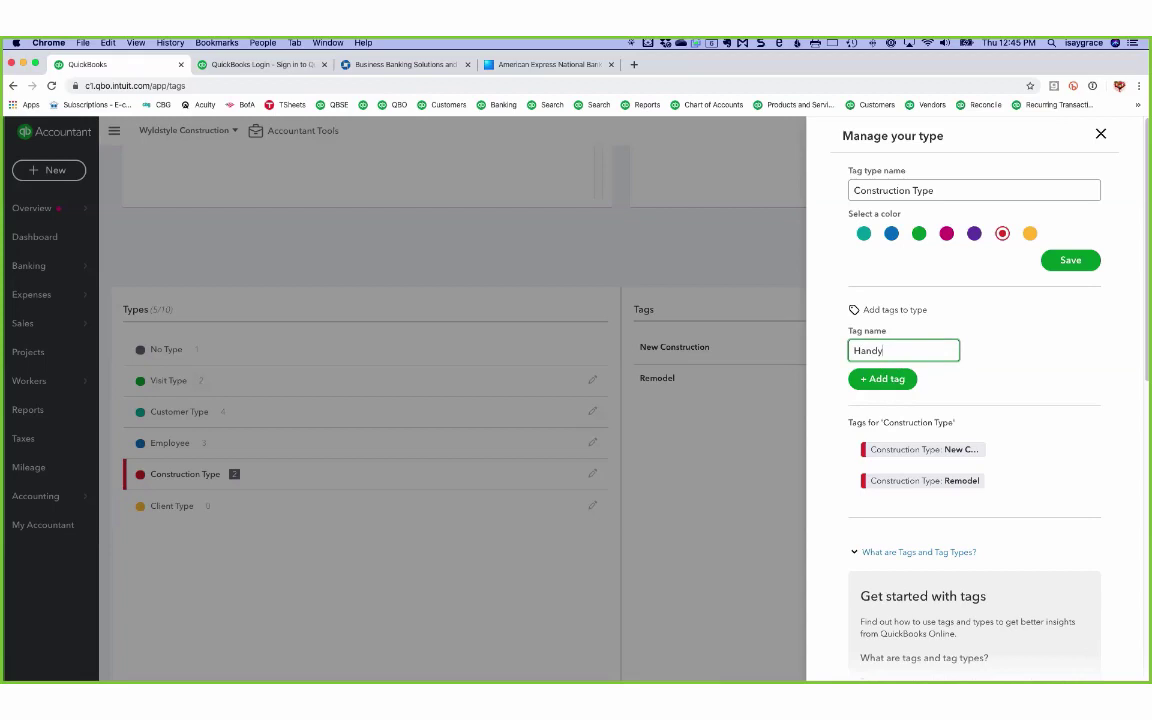
key("BackSpace")
key("BackSpace")
key("BackSpace")
key("BackSpace")
type("Repai")
left_click(883, 382)
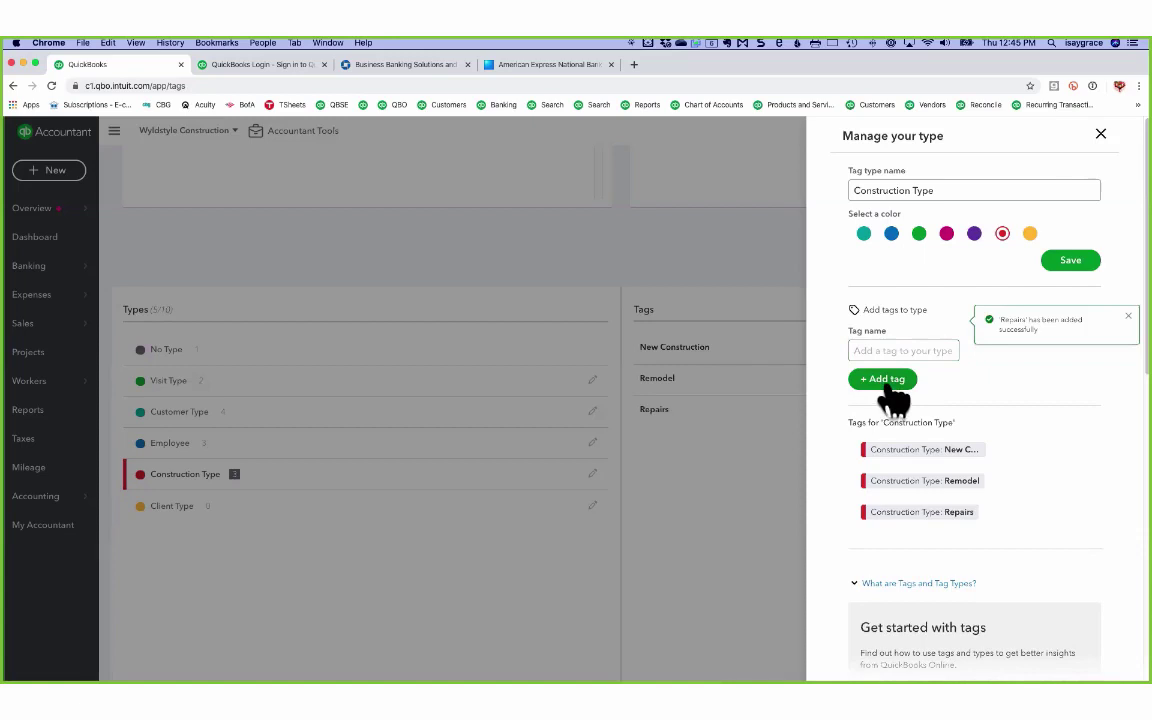
left_click(1100, 134)
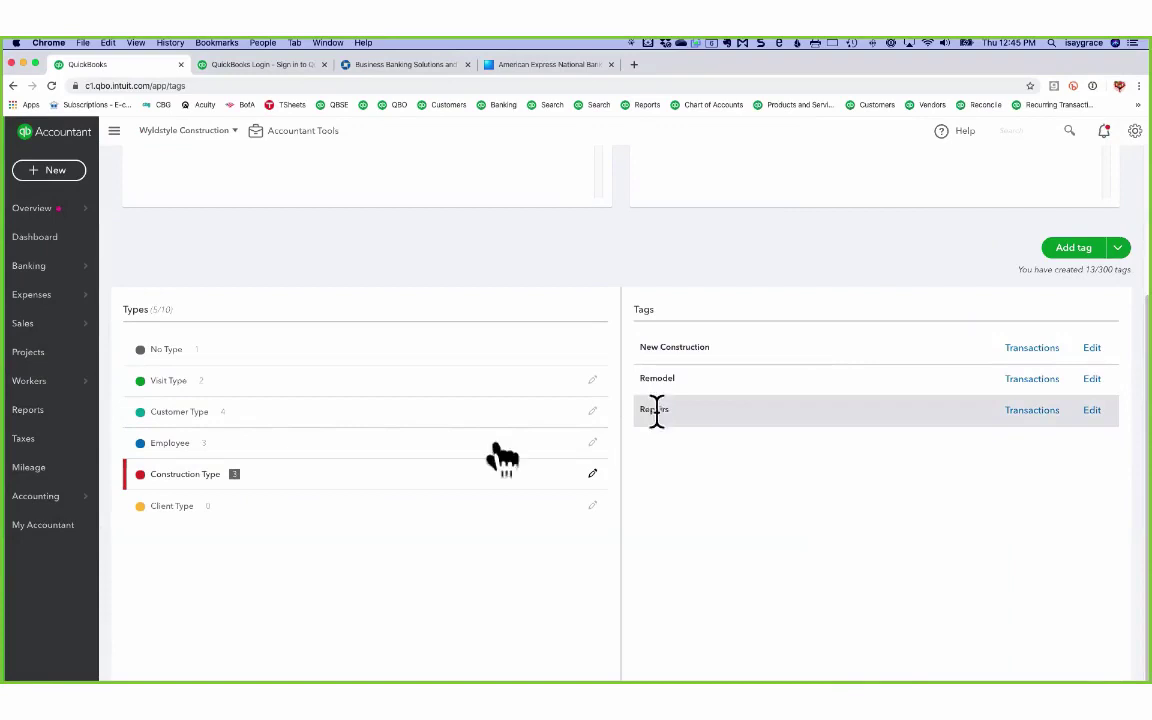
Create a new tag named Residential under Client Type.
left_click(158, 514)
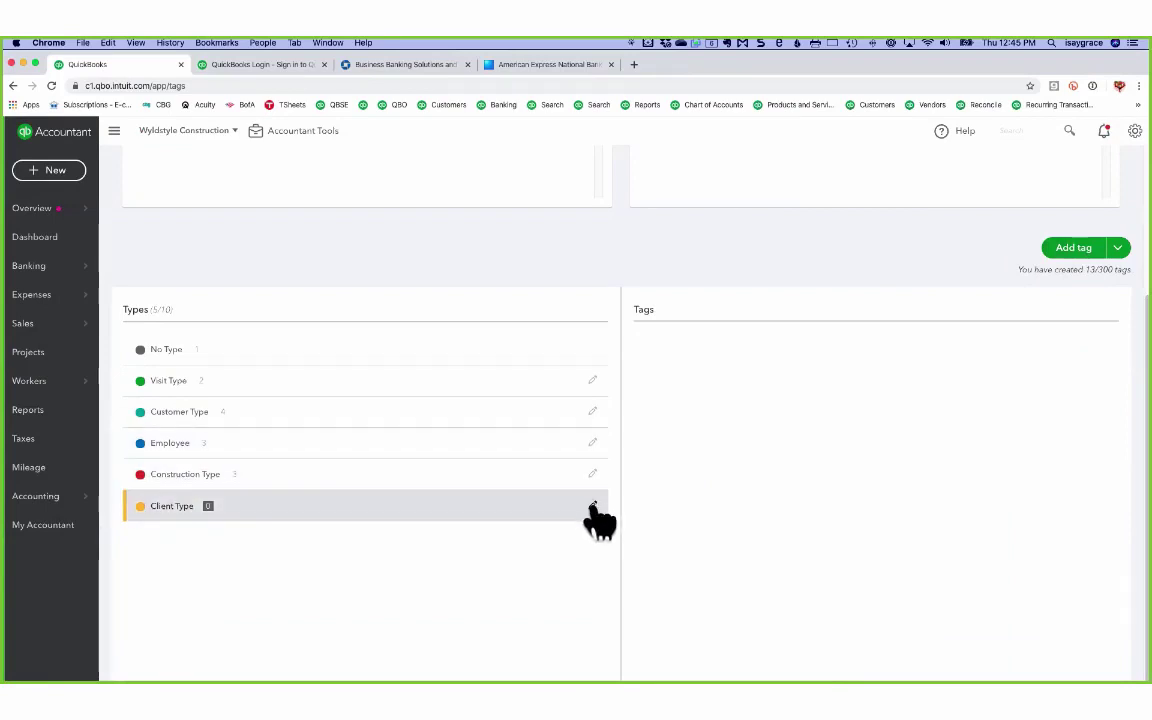
left_click(1073, 249)
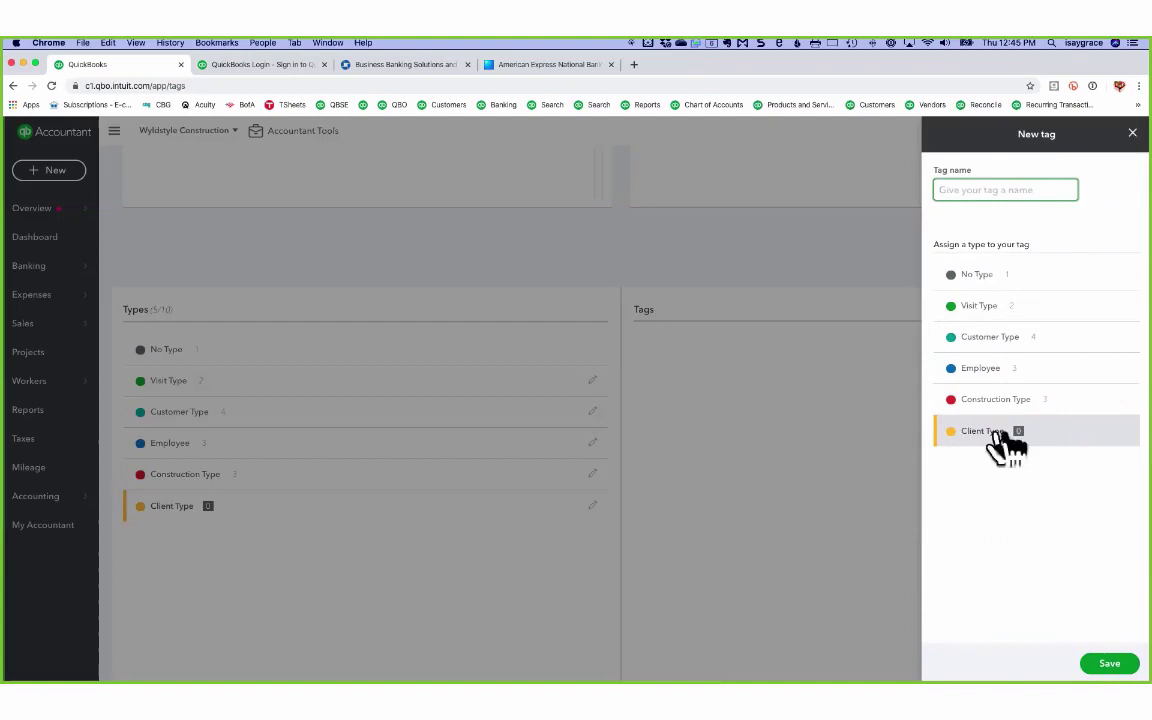
left_click(980, 188)
type("Residential")
left_click(1107, 665)
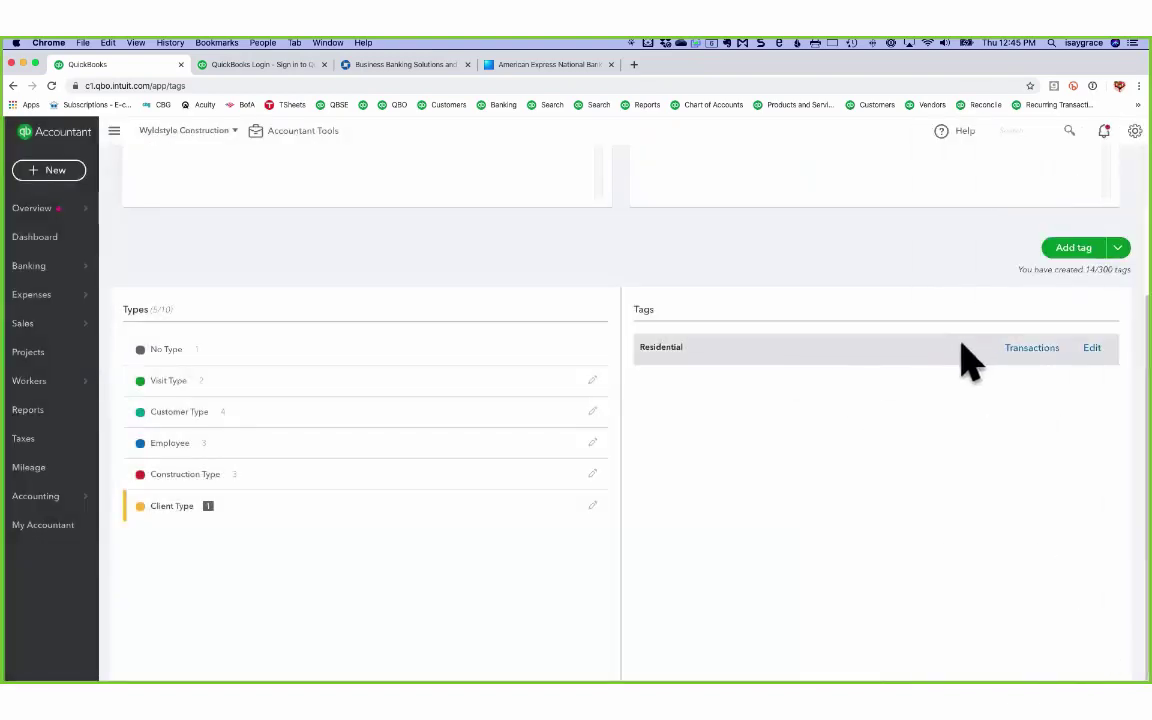
Add a Commercial tag to Client Type through its edit panel.
left_click(594, 507)
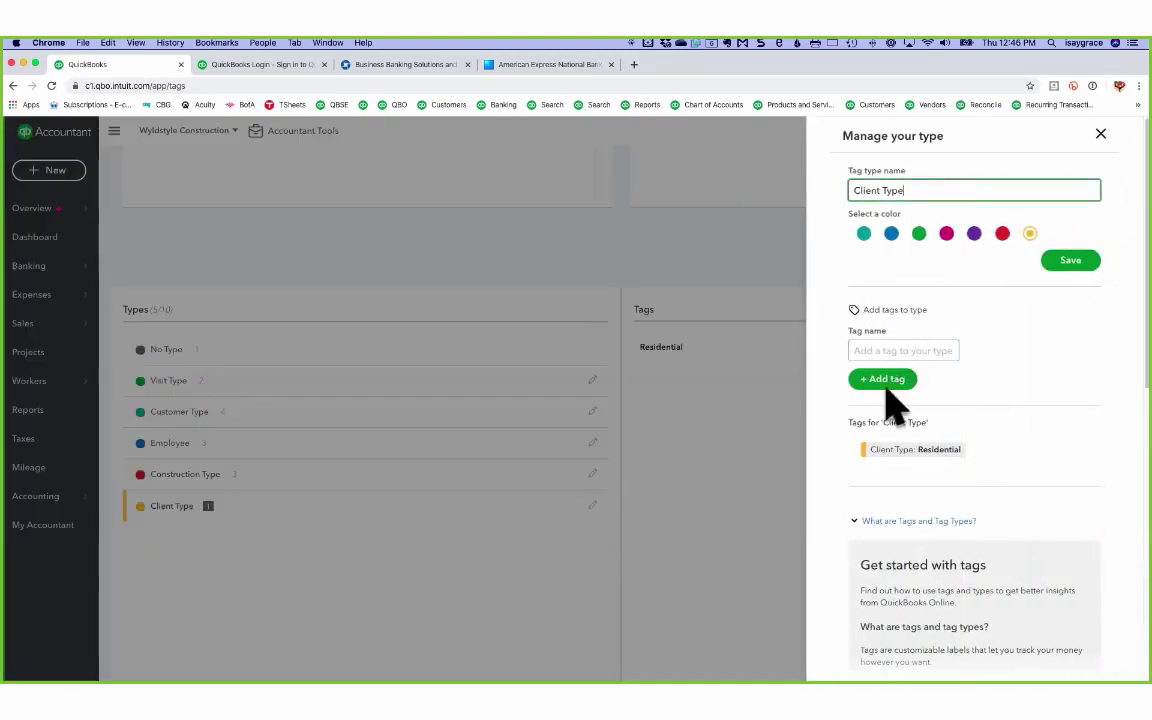
left_click(905, 349)
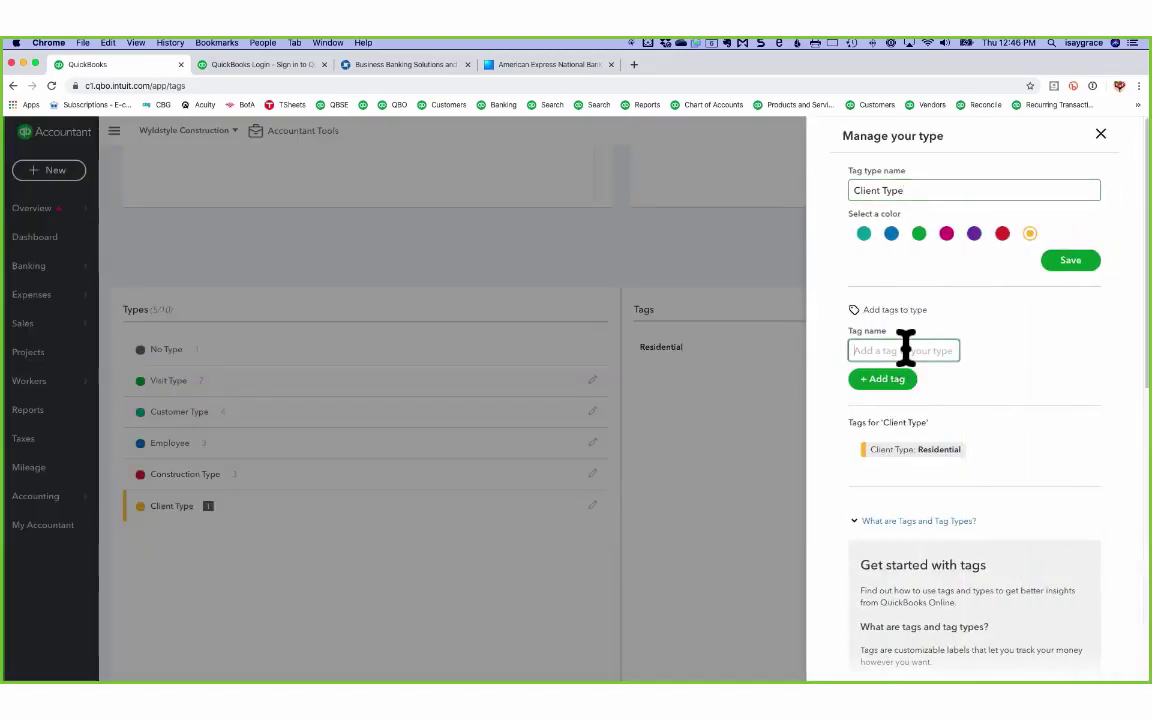
type("Commercial")
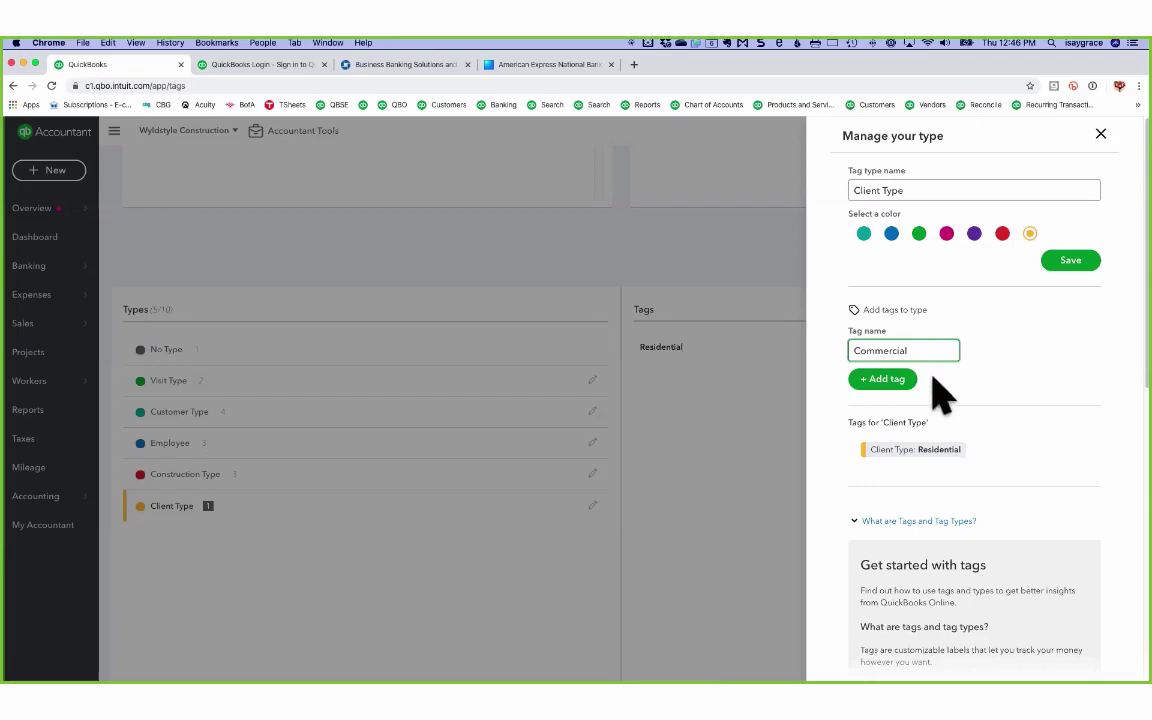
left_click(890, 381)
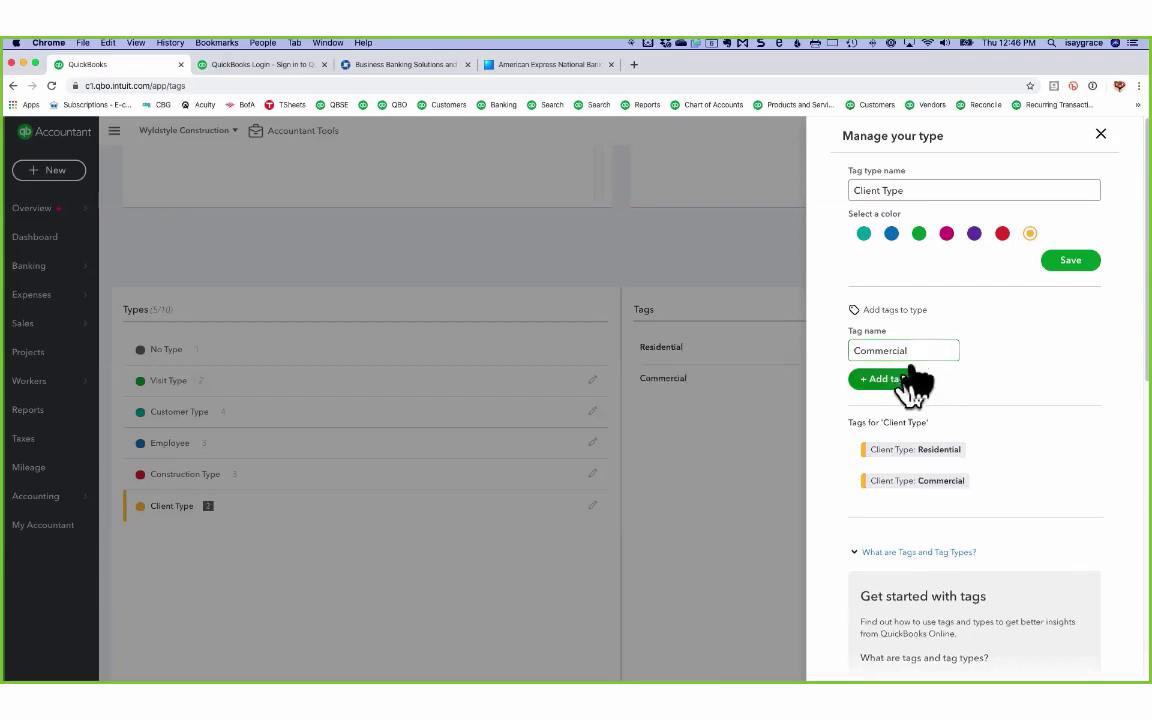
left_click(1100, 134)
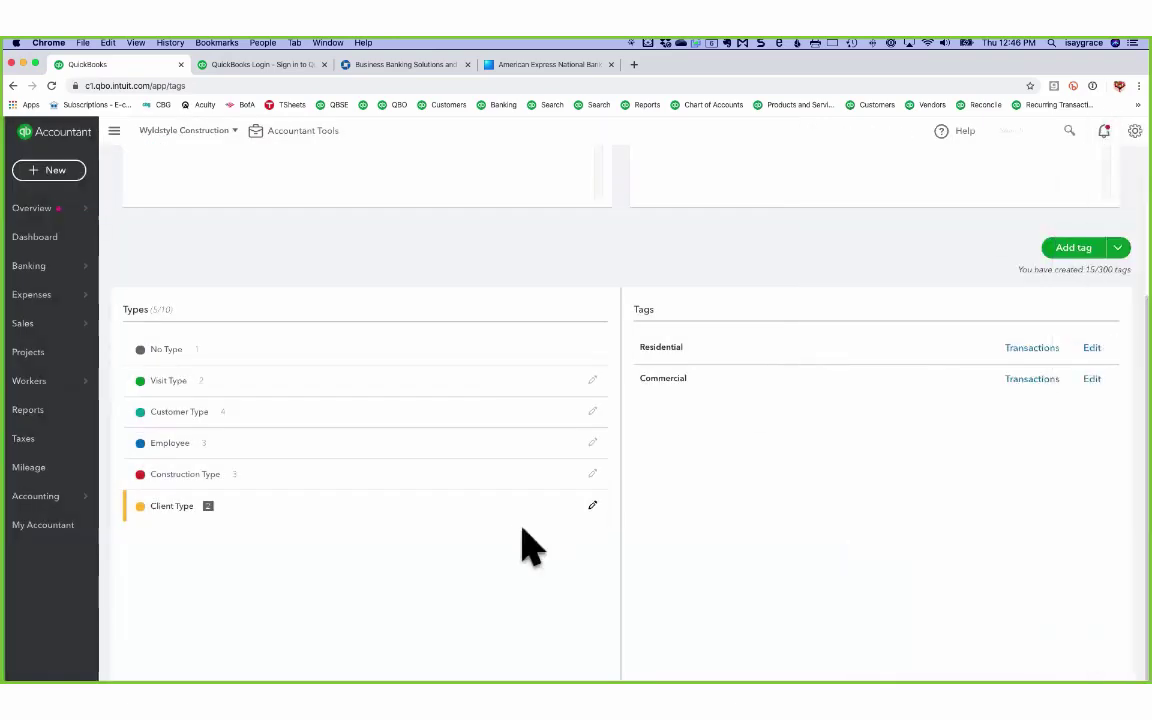
Glance at the Construction Type tags, then open Residential under Client Type for editing.
left_click(270, 480)
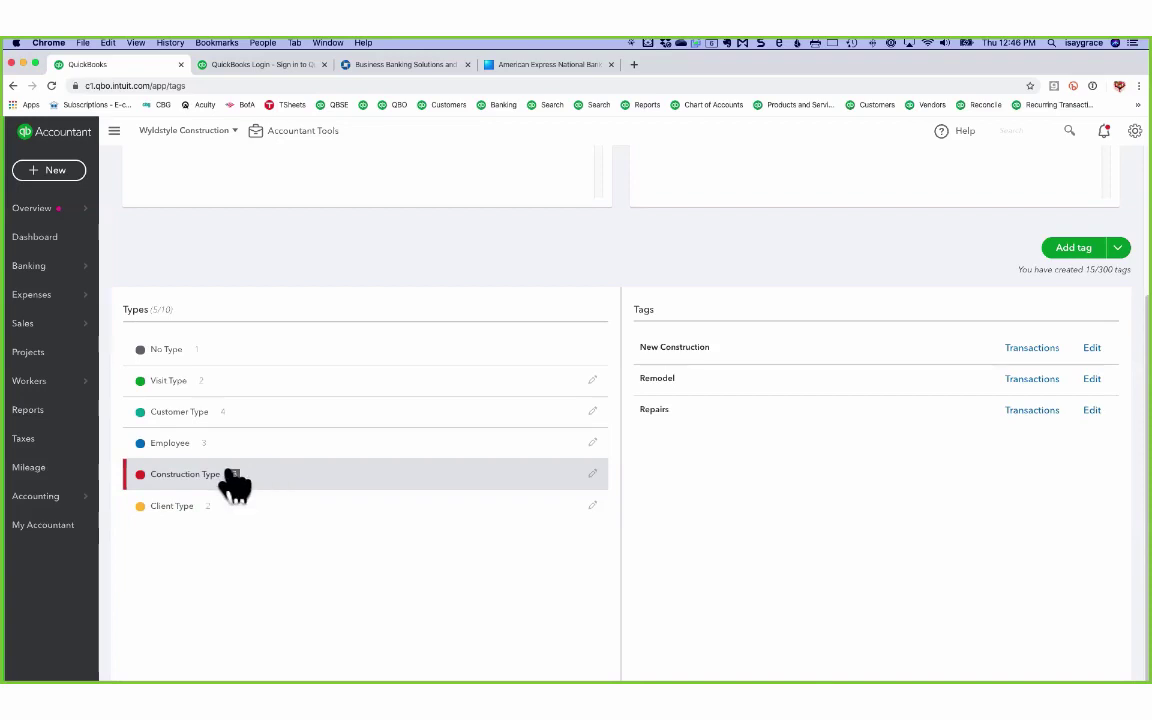
left_click(270, 508)
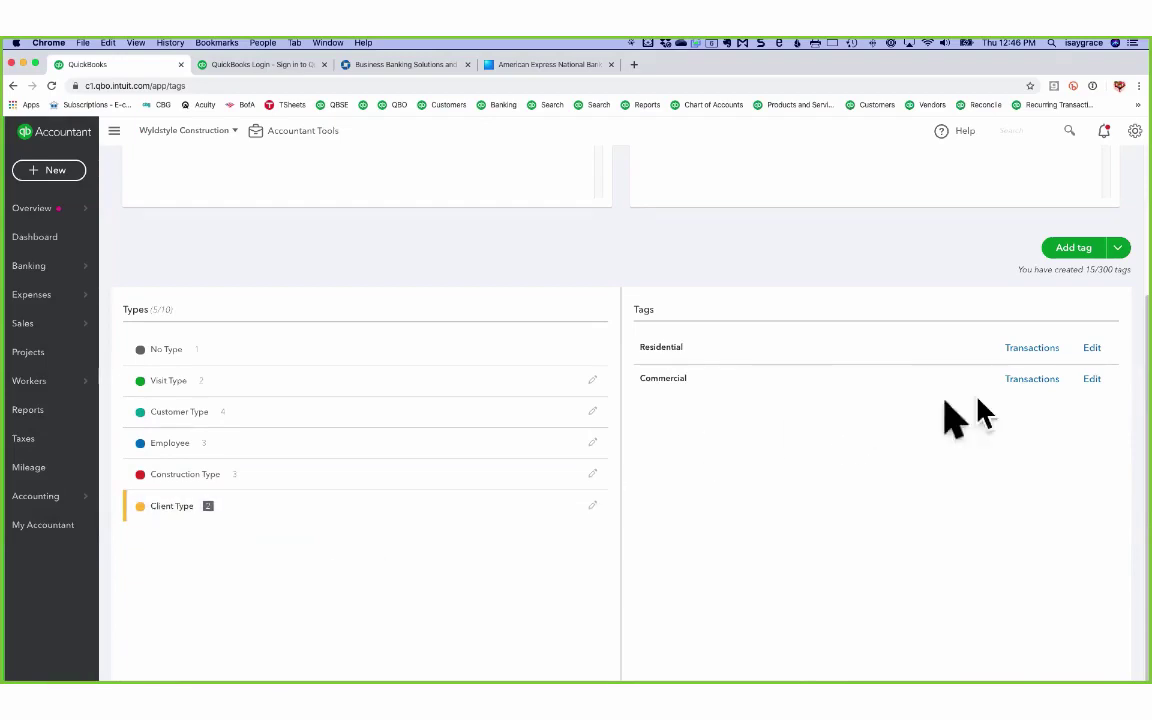
left_click(1093, 350)
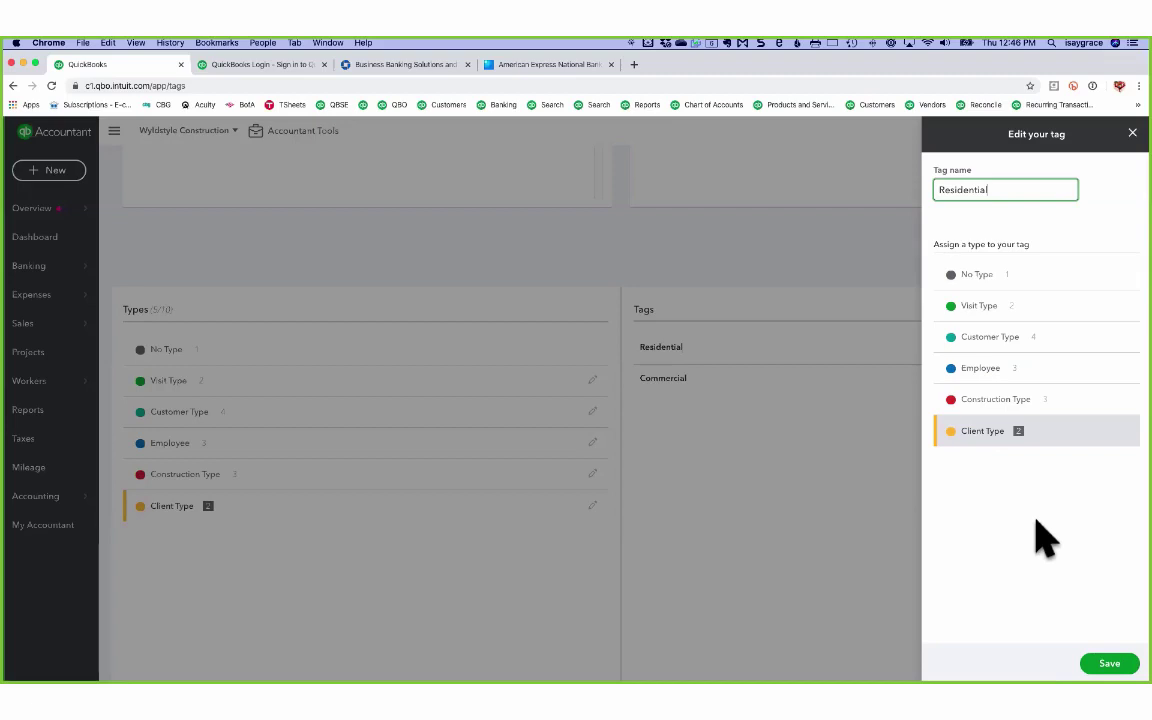
Save the Residential tag without changes, keeping it under Client Type.
left_click(1105, 665)
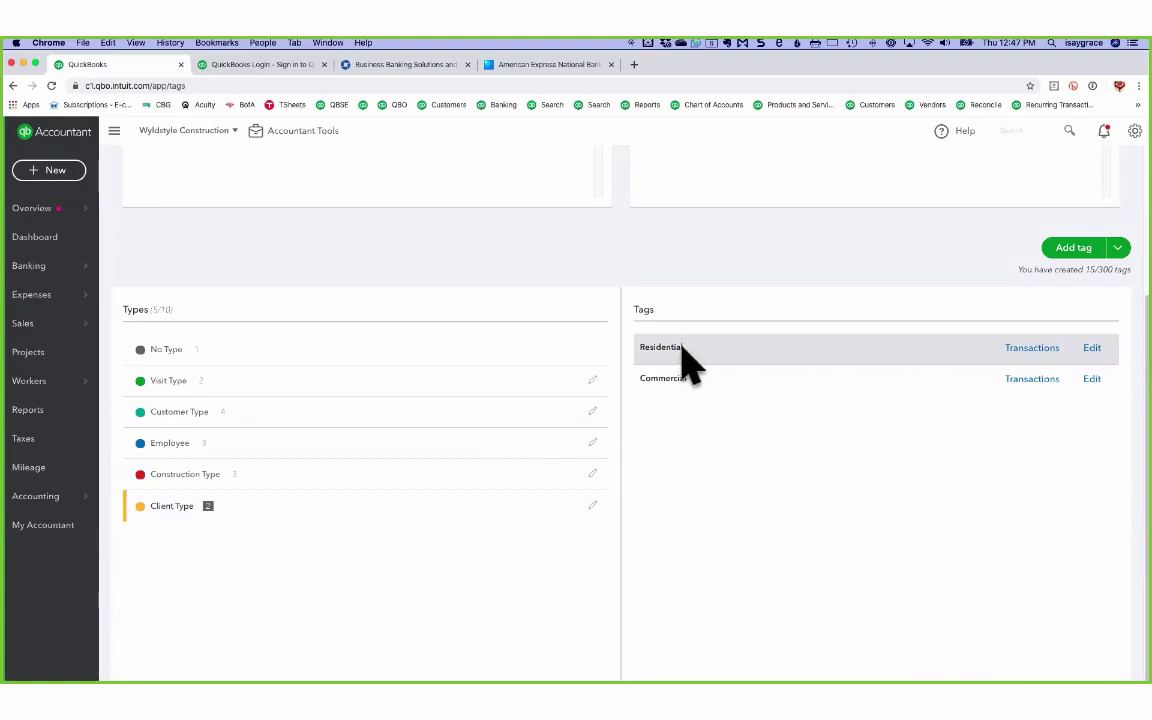
Display the Construction Type tags: New Construction, Remodel and Repairs.
left_click(344, 478)
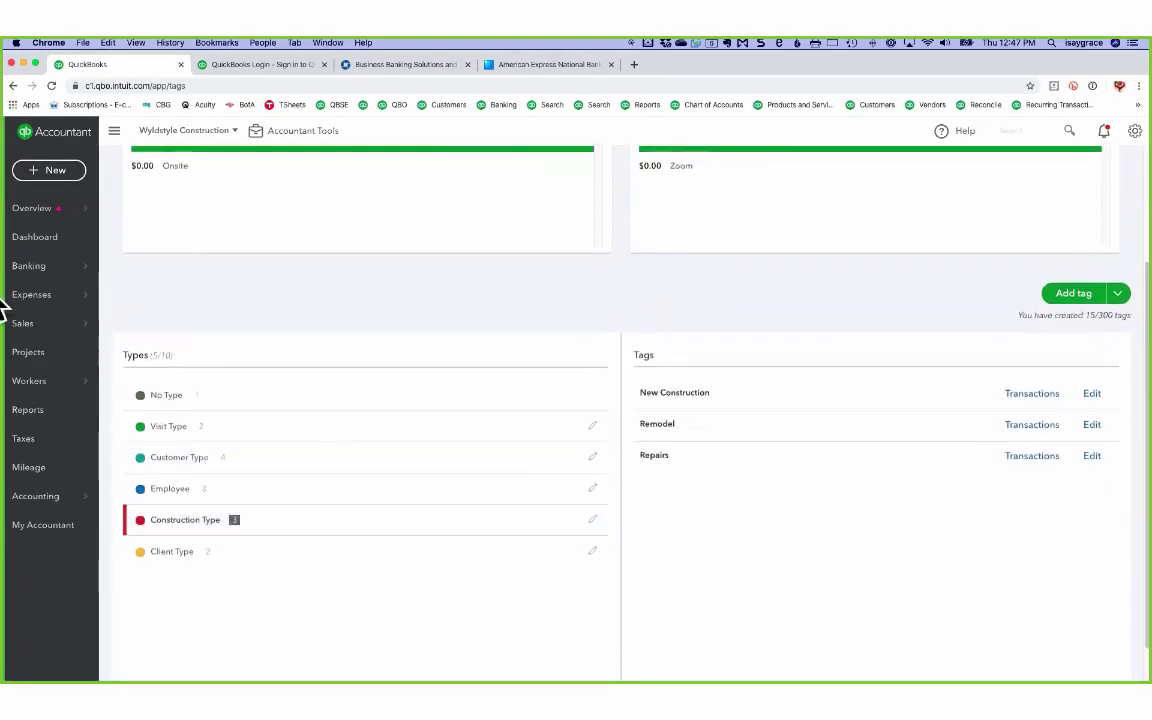
mouse_move(33, 336)
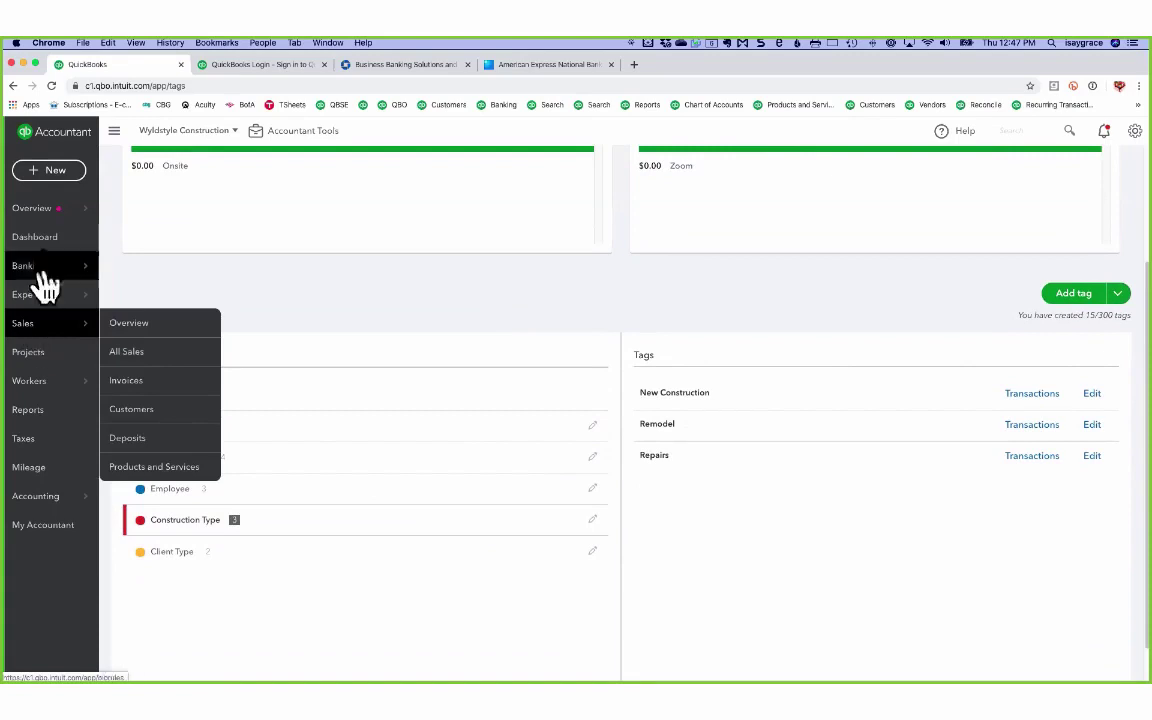
Start a new Sales Receipt and pick its customer from the Customer dropdown.
left_click(58, 175)
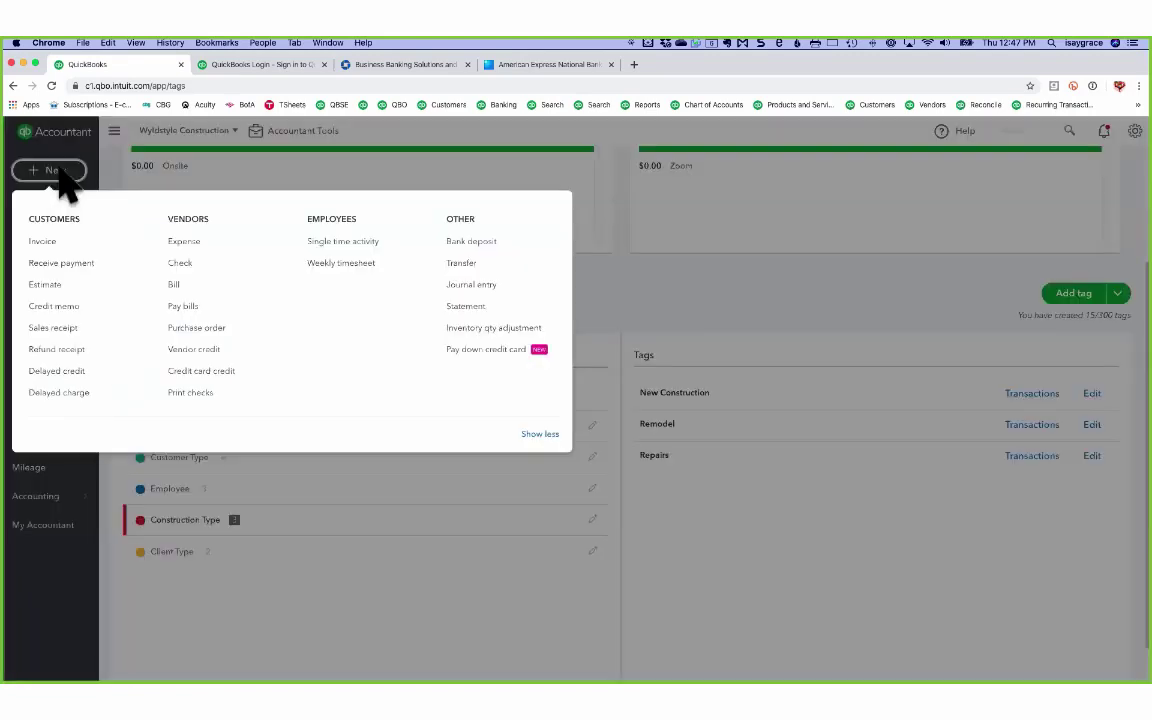
left_click(58, 330)
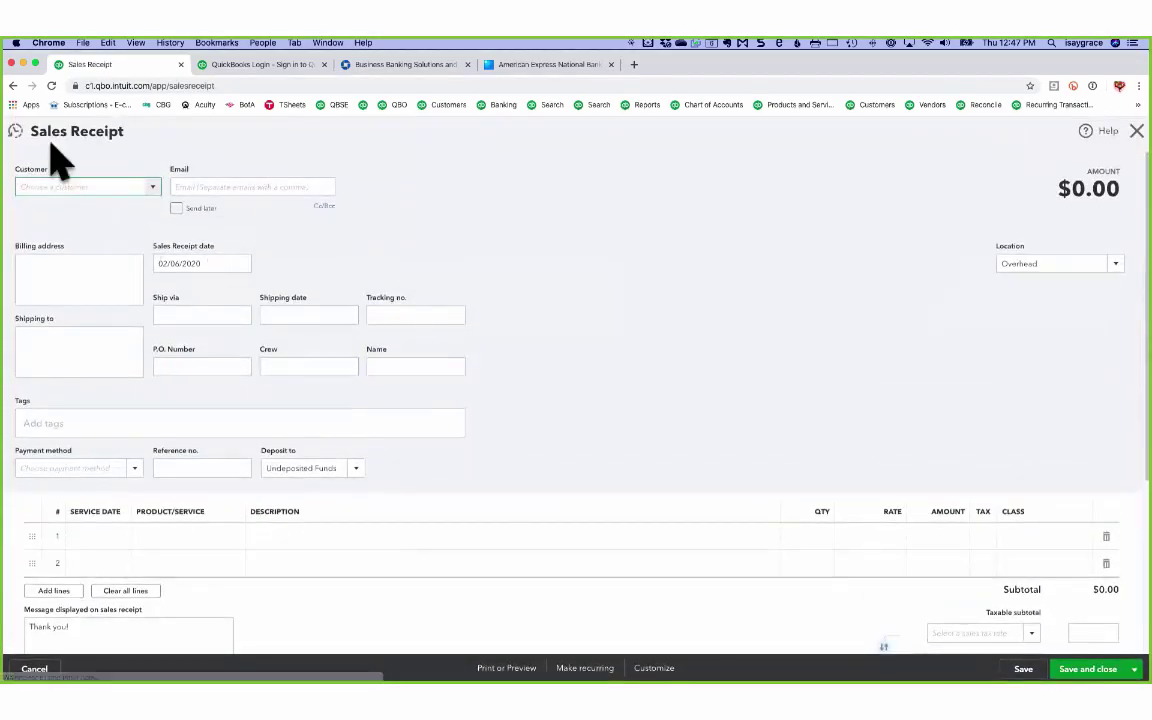
left_click(155, 188)
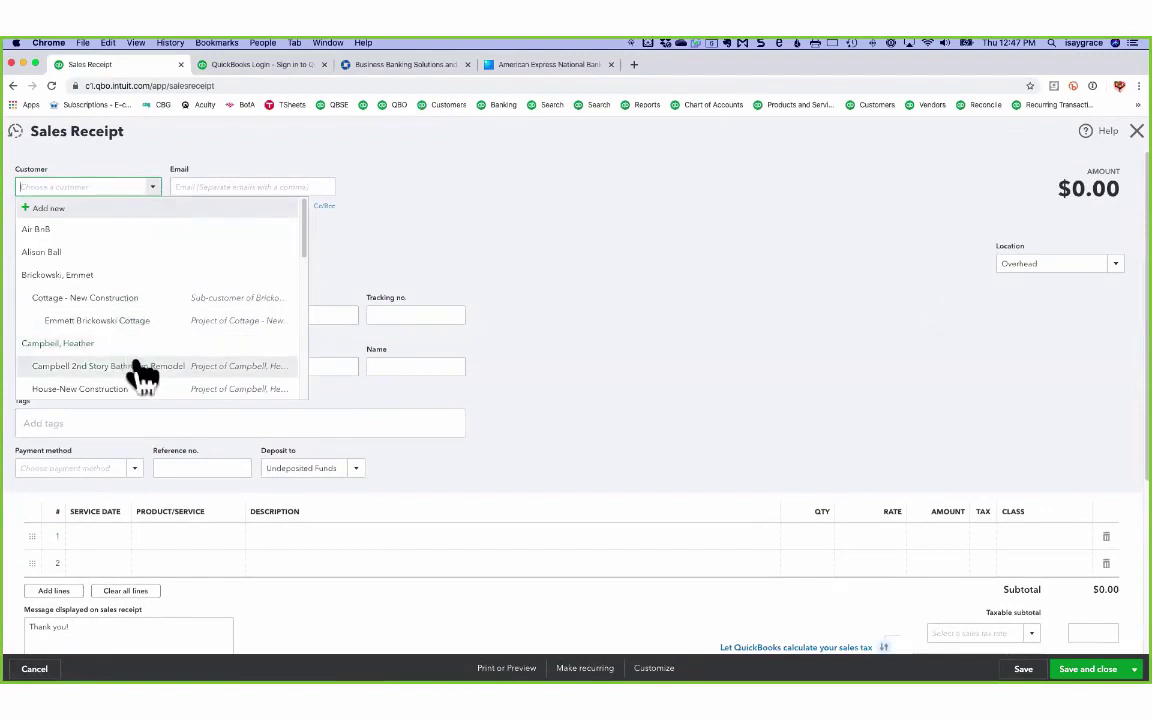
scroll(139, 373, "down", 3)
scroll(143, 376, "down", 5)
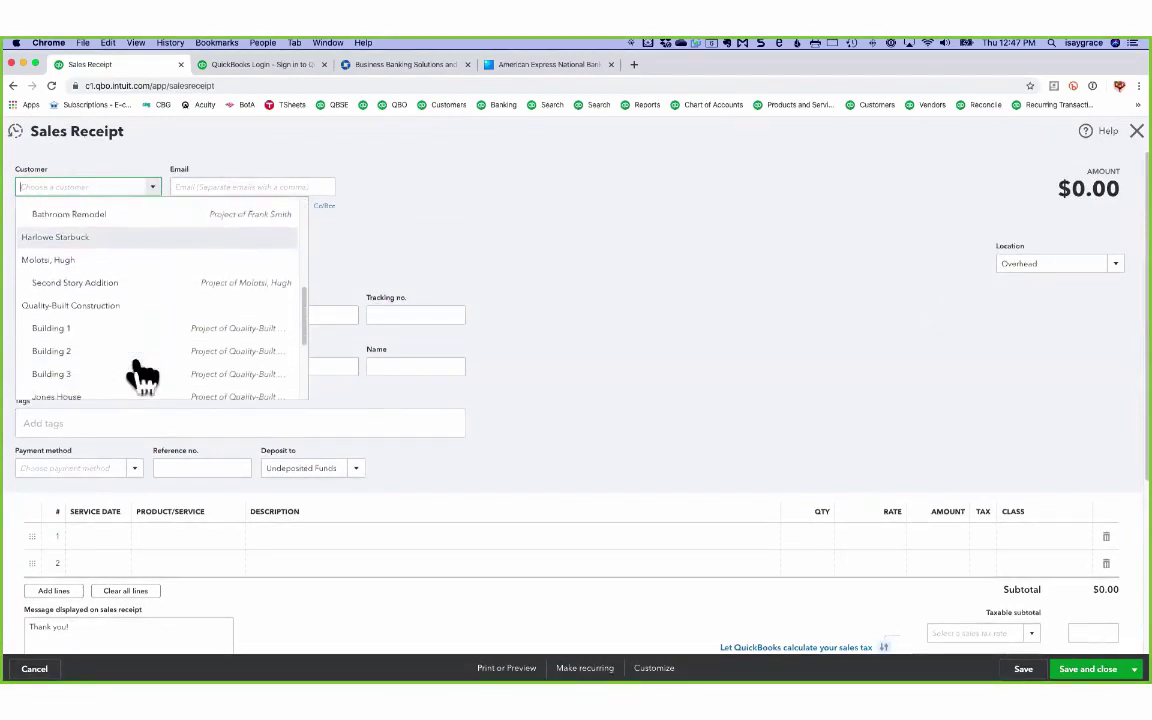
scroll(140, 372, "up", 1)
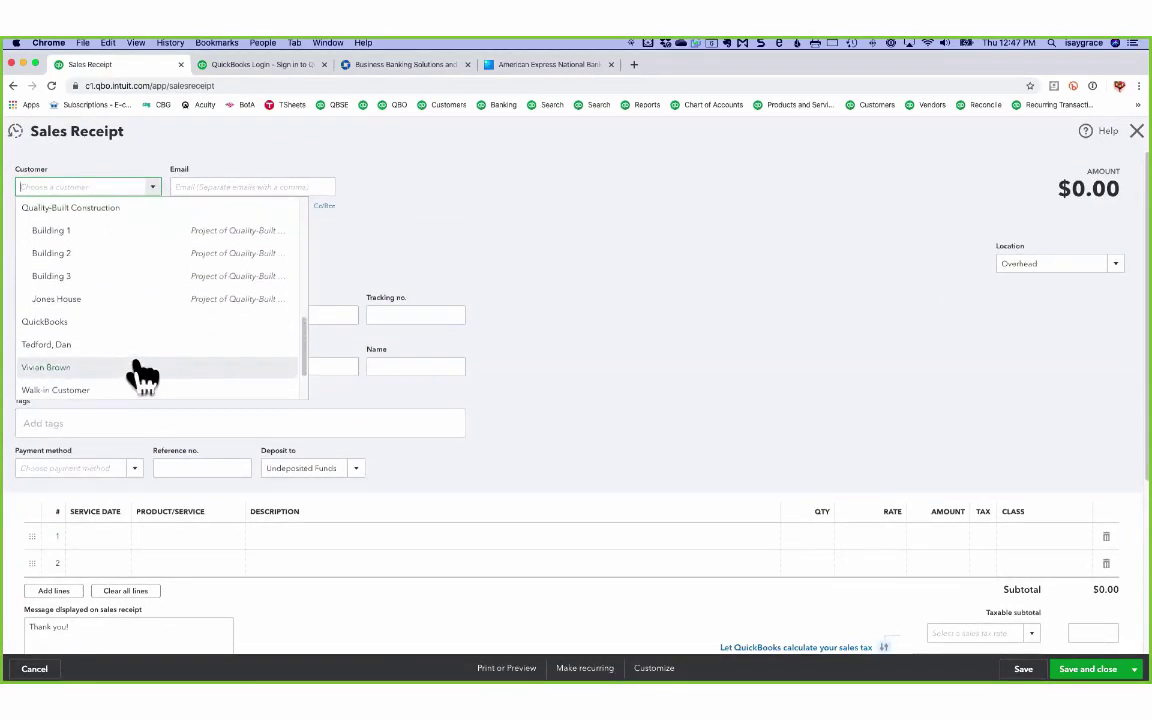
left_click(46, 344)
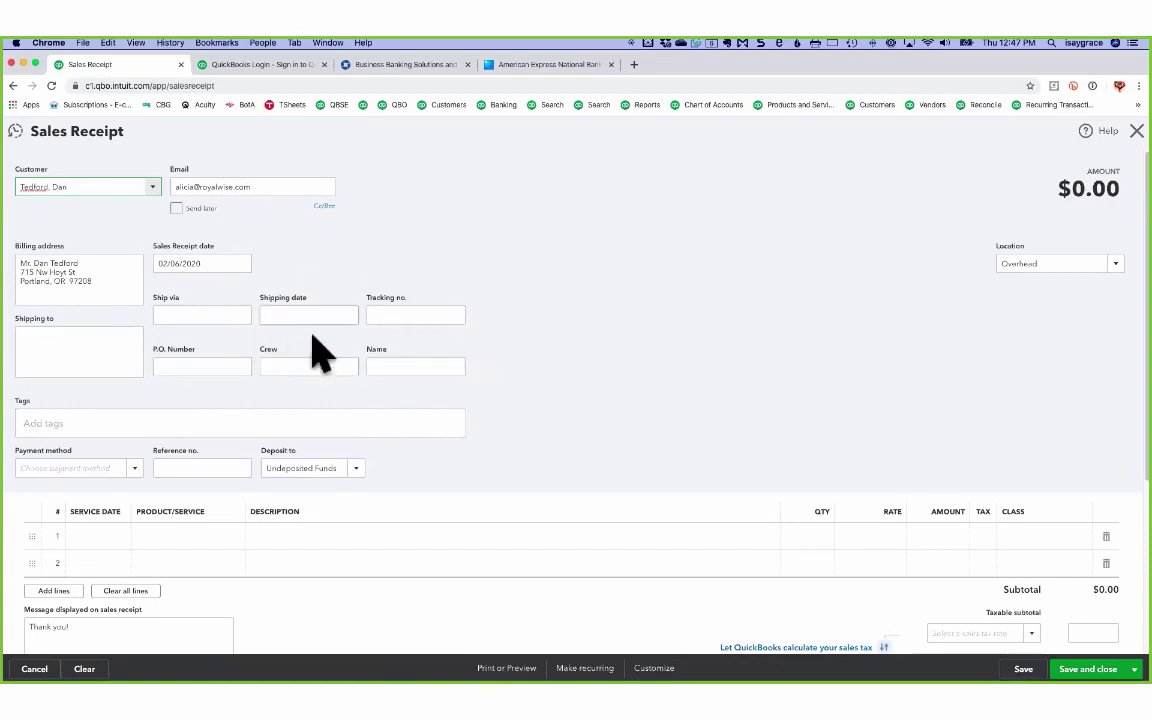
In the receipt's Tags field, add Residential from Client Type and Repairs found by searching 'rep'.
left_click(250, 419)
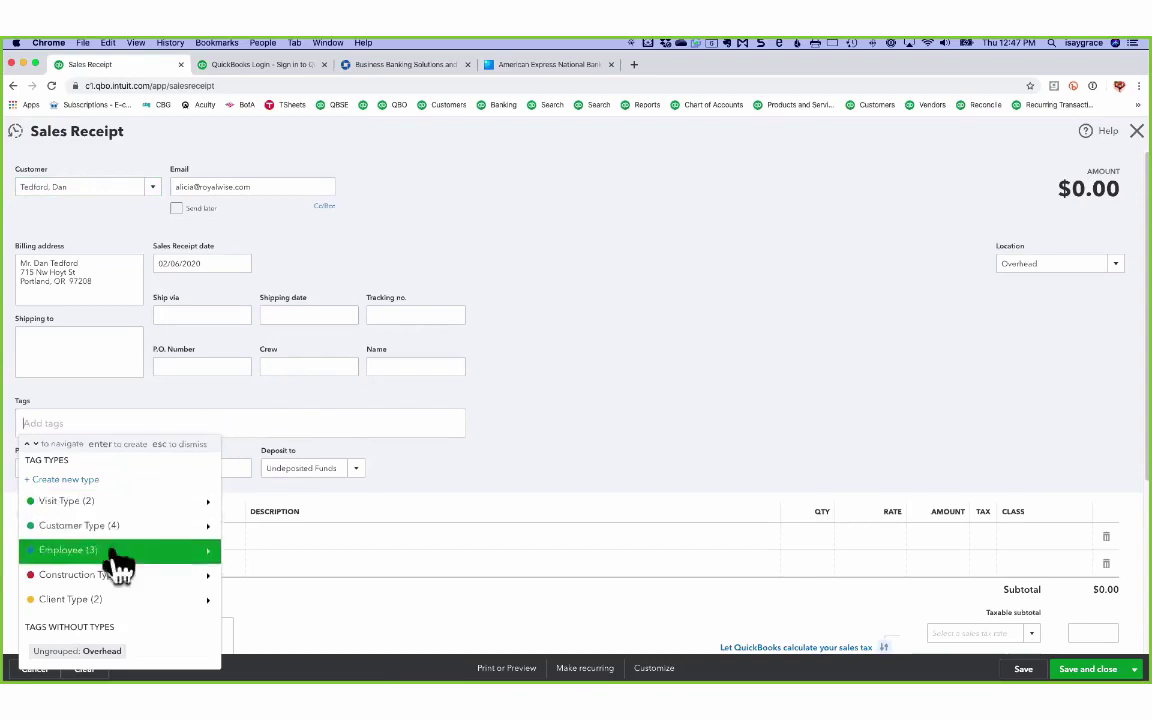
left_click(125, 603)
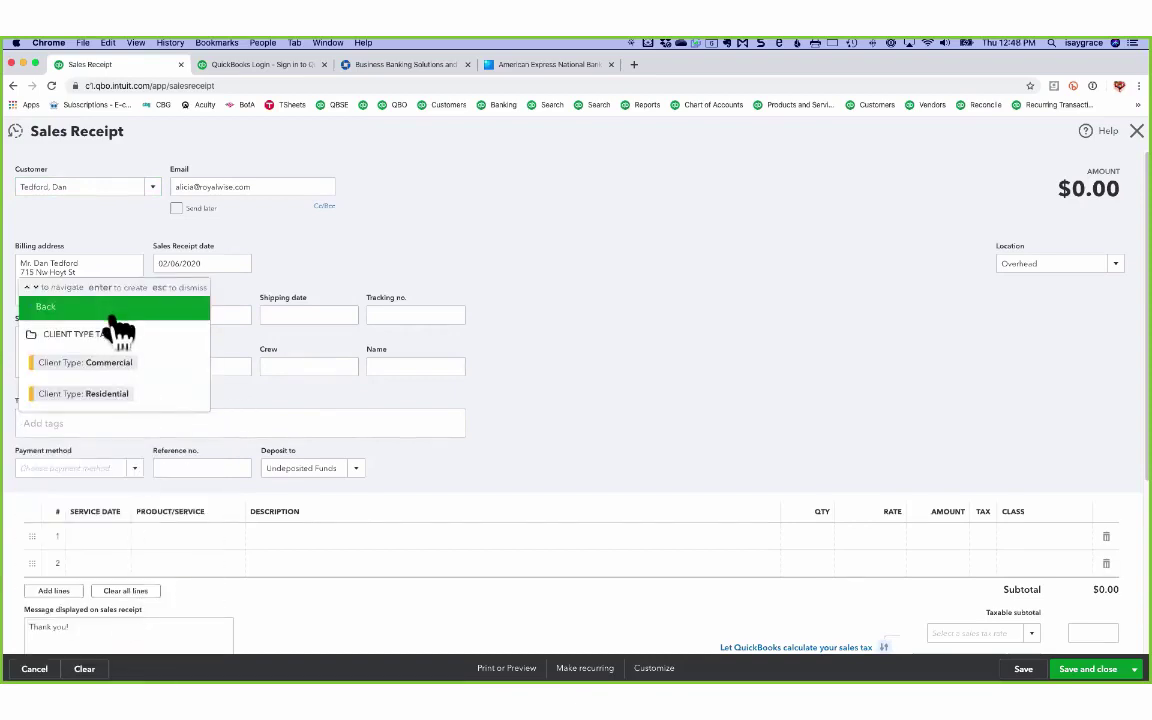
left_click(90, 393)
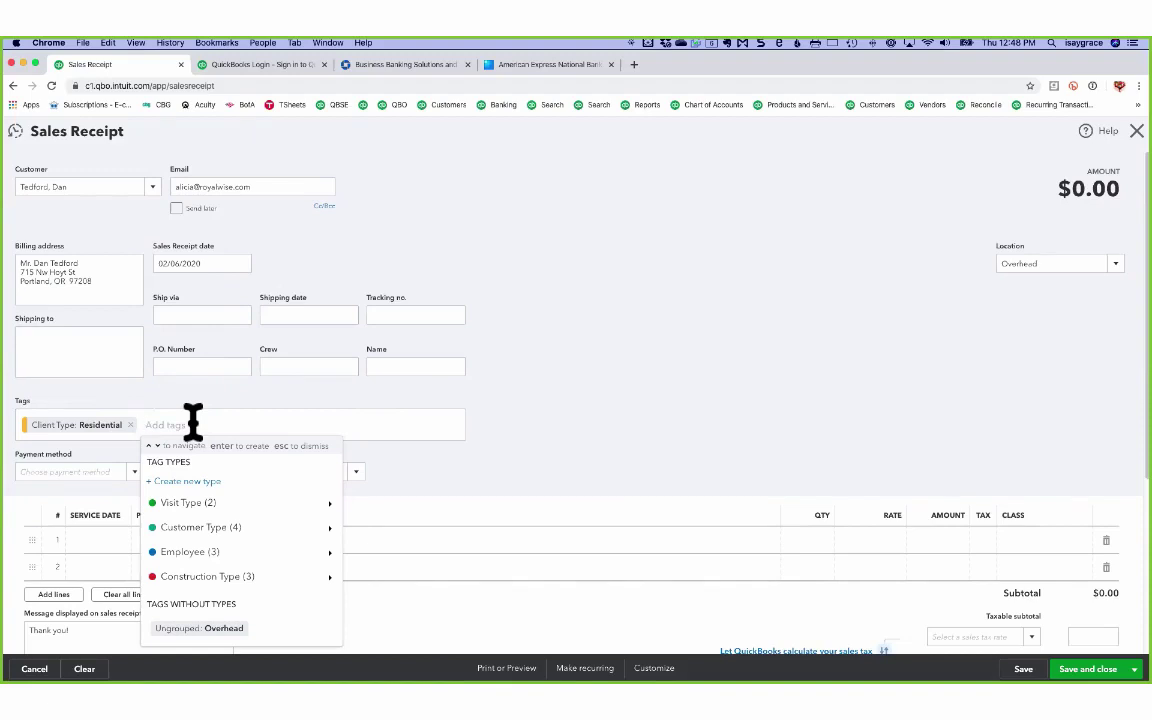
type("re")
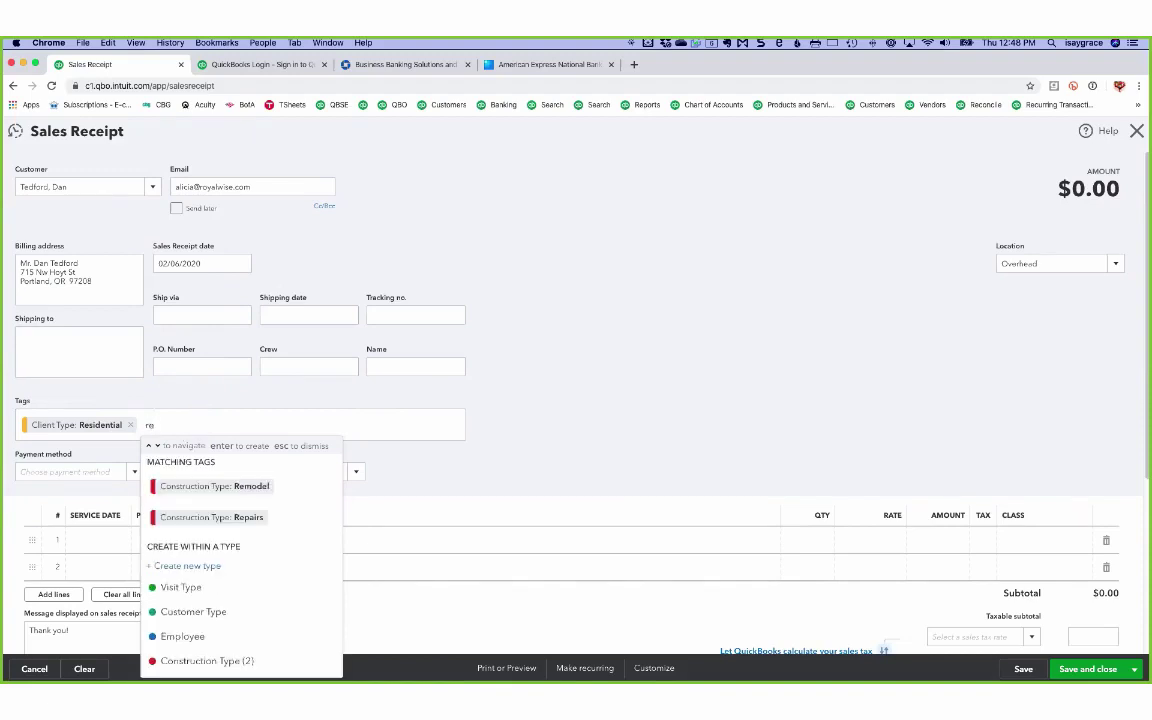
type("p")
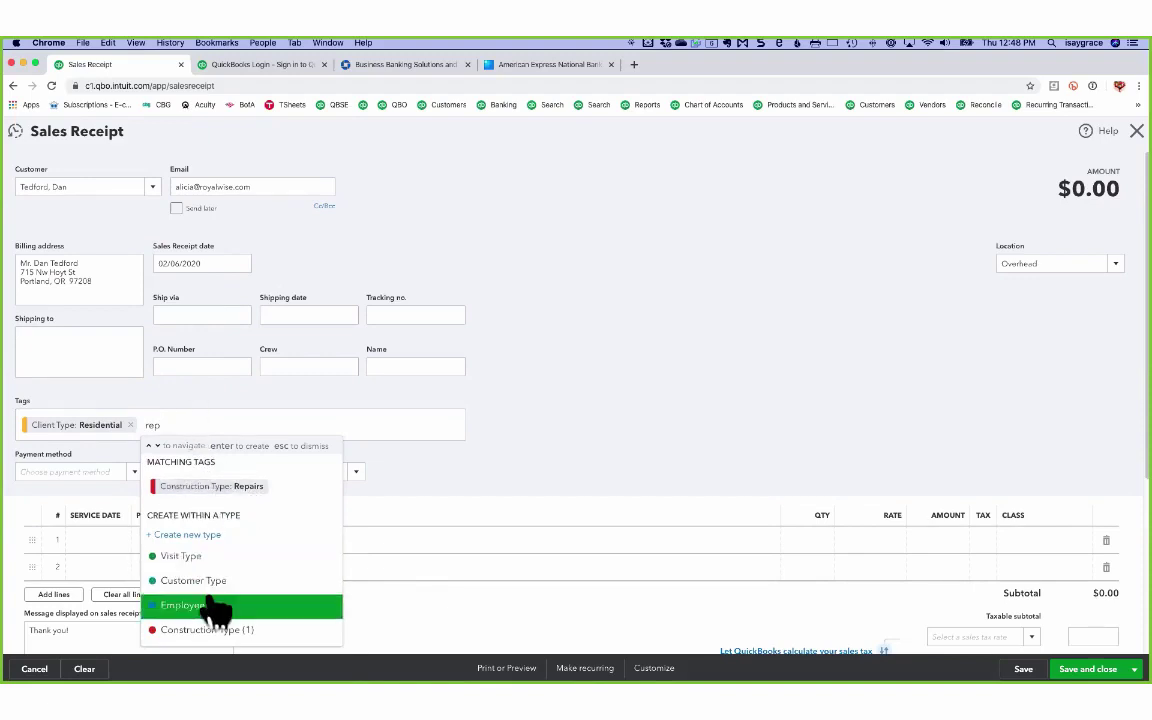
left_click(222, 488)
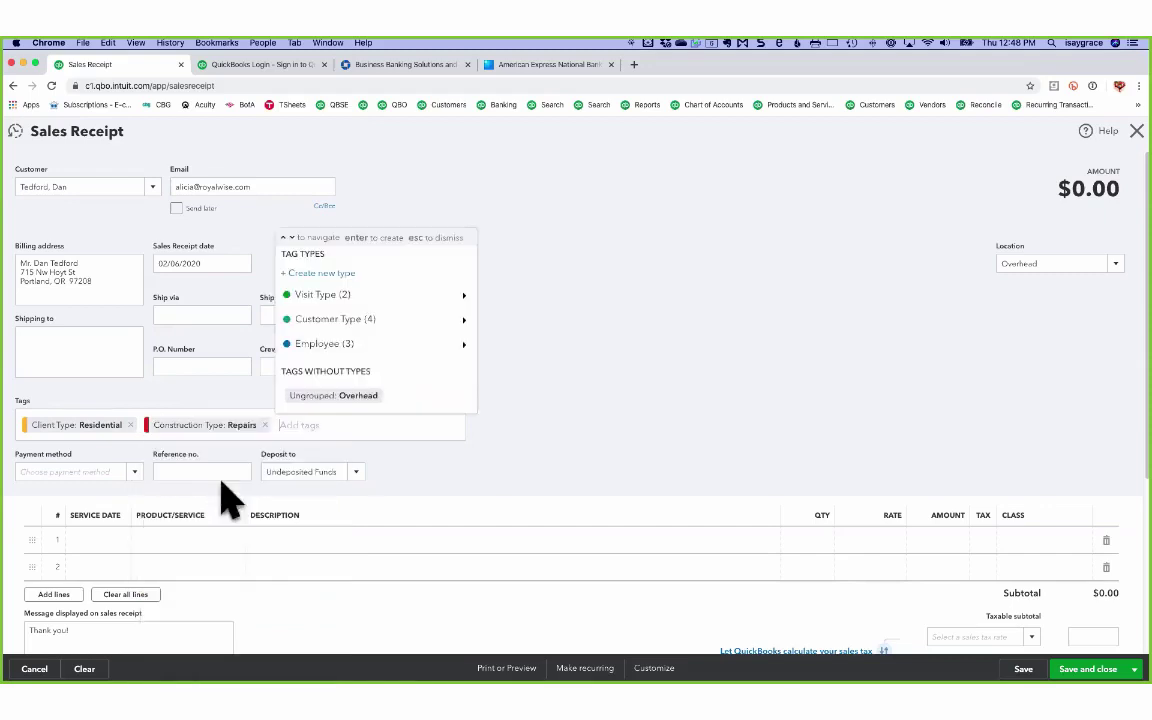
left_click(347, 322)
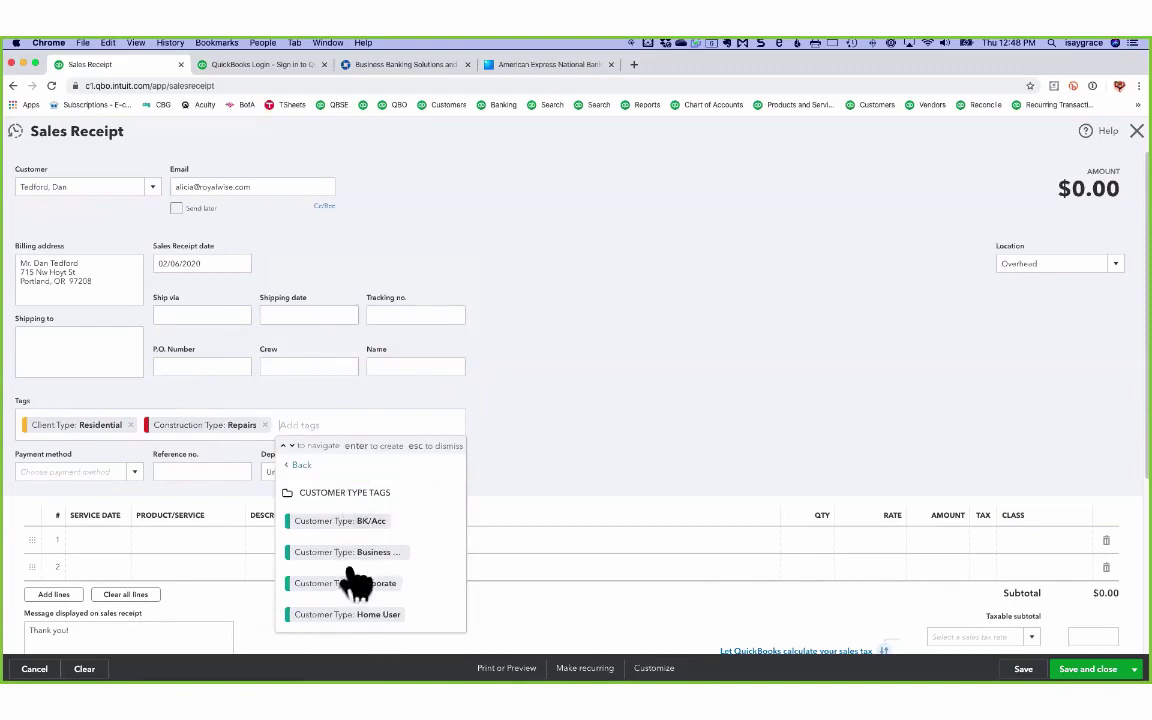
left_click(570, 439)
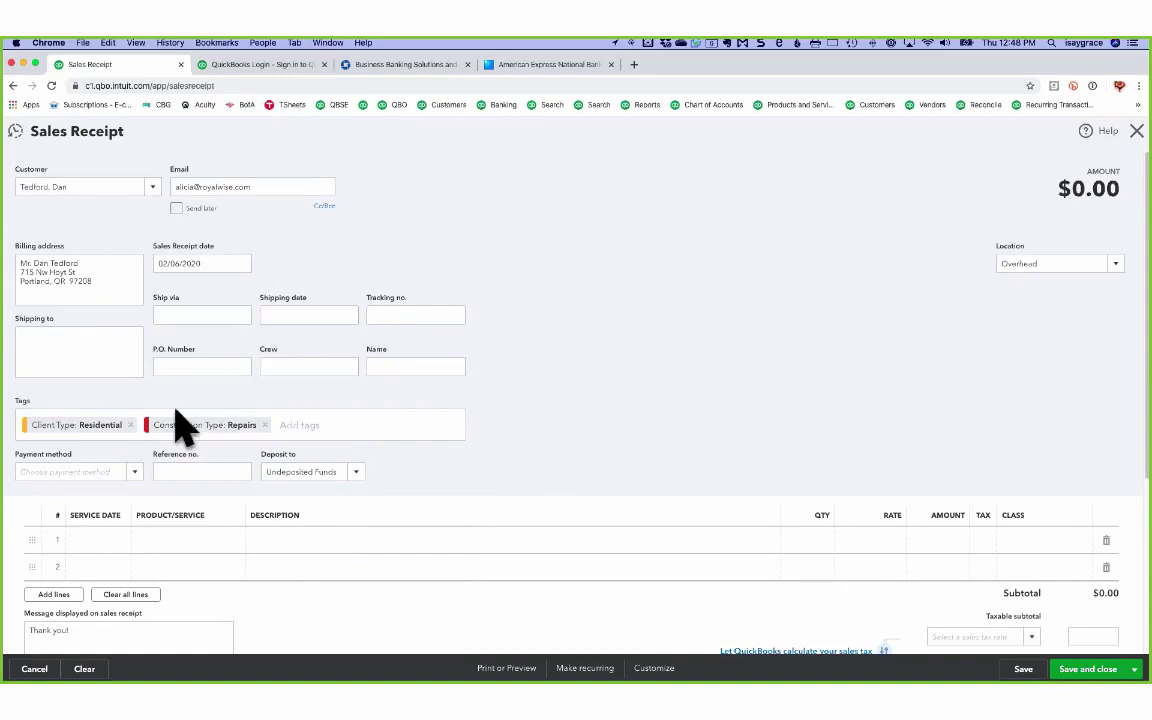
Fill the receipt's first line with the 24 Paint item.
left_click(170, 540)
left_click(233, 543)
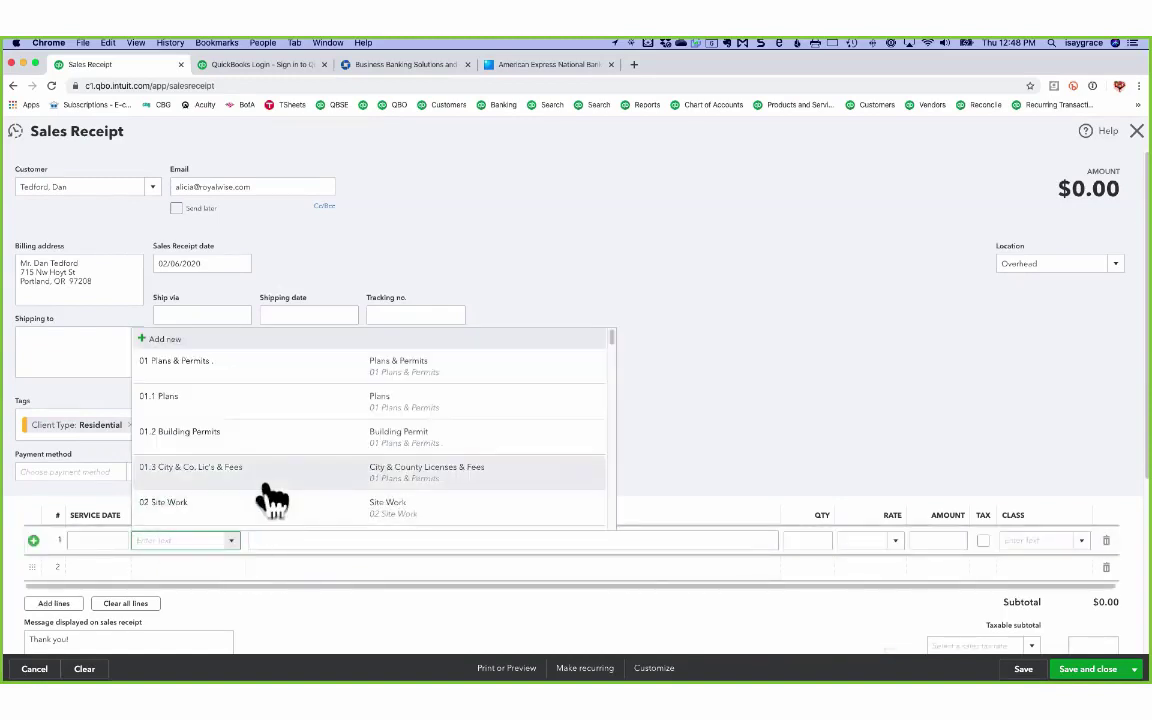
scroll(272, 497, "down", 10)
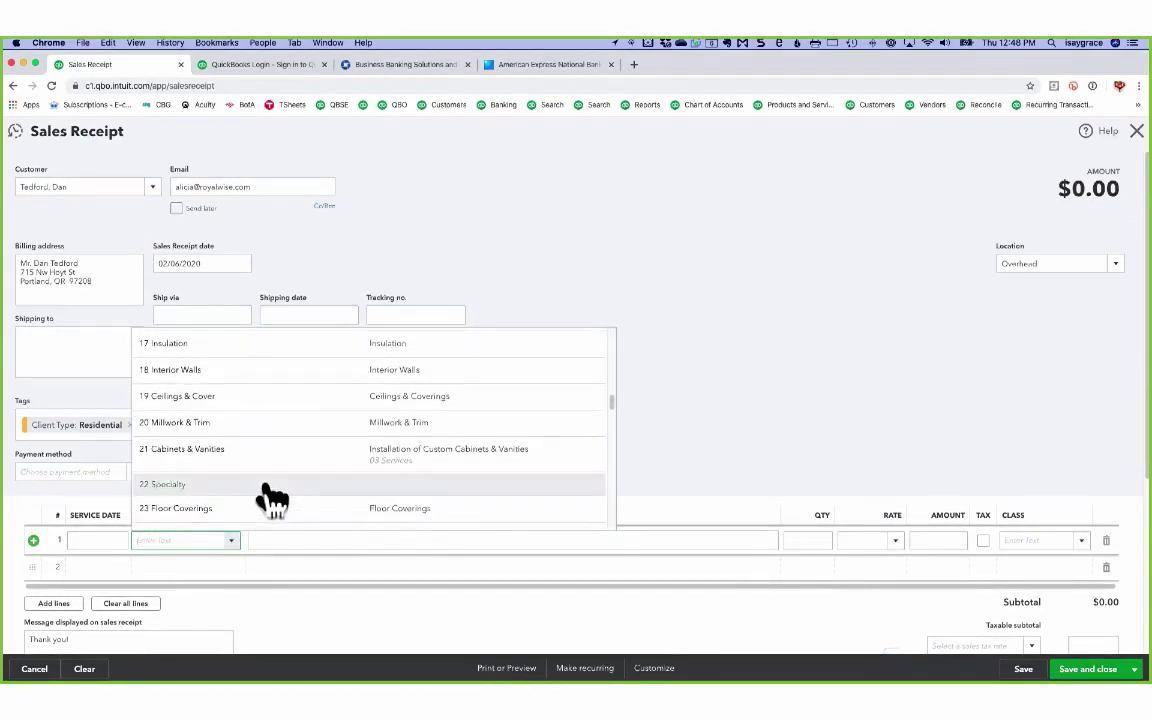
scroll(272, 497, "down", 3)
scroll(272, 497, "up", 2)
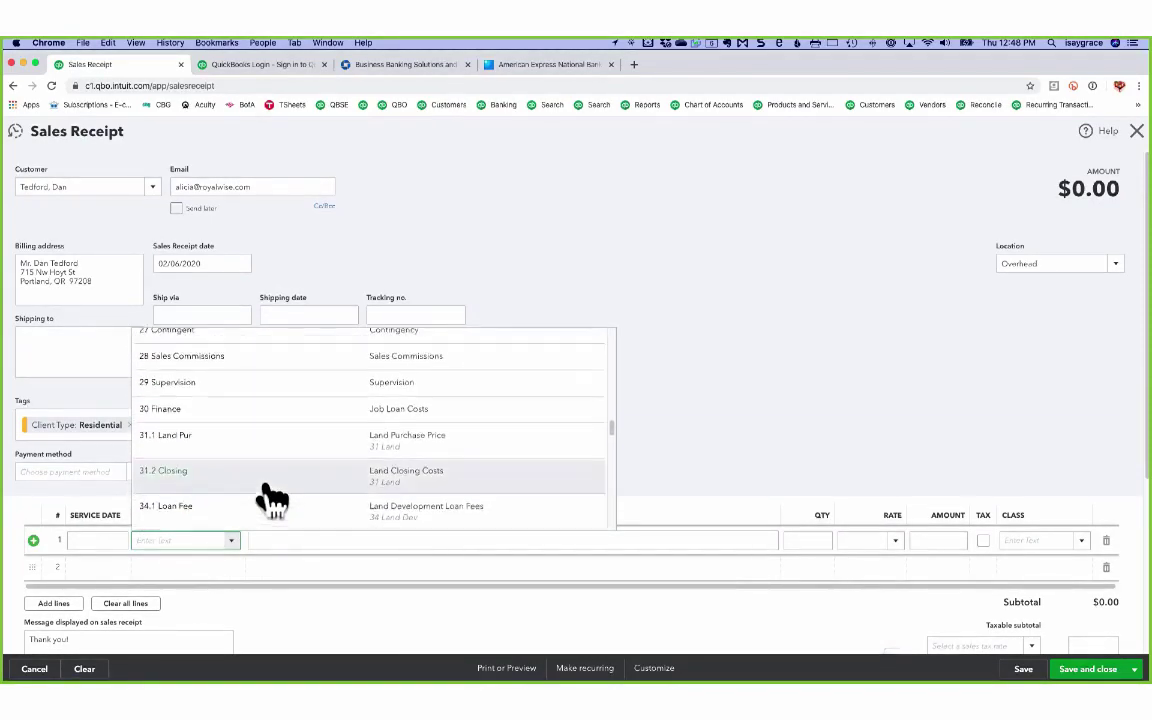
scroll(272, 497, "up", 3)
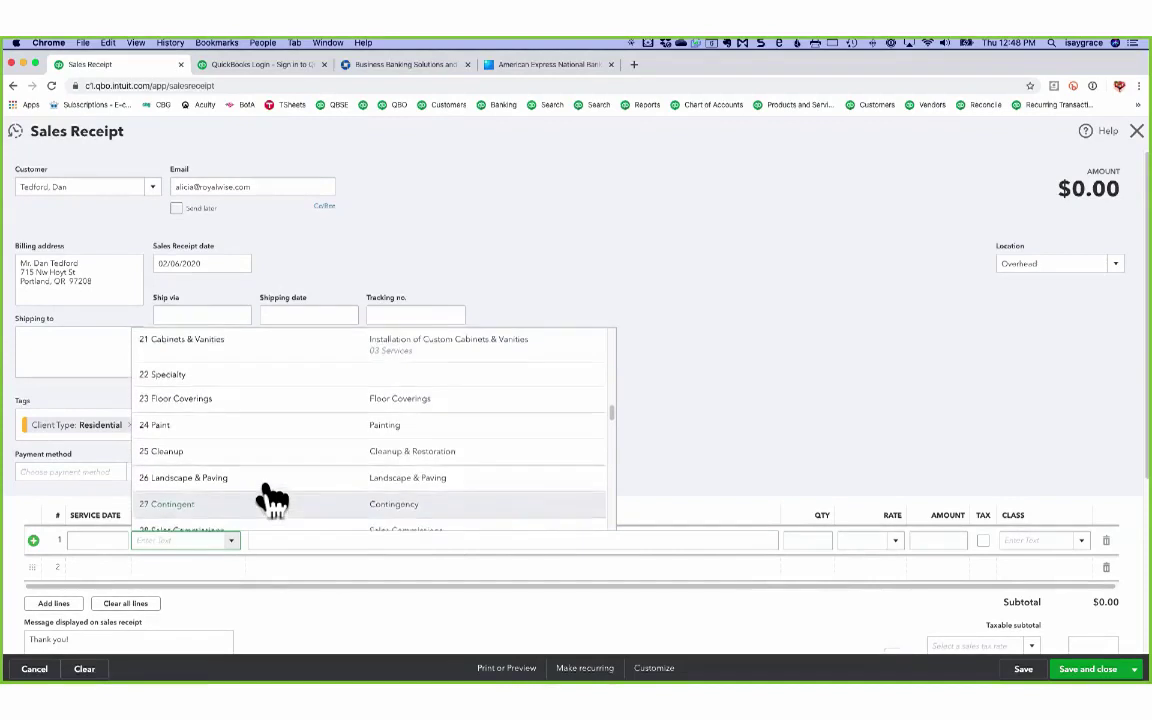
left_click(262, 448)
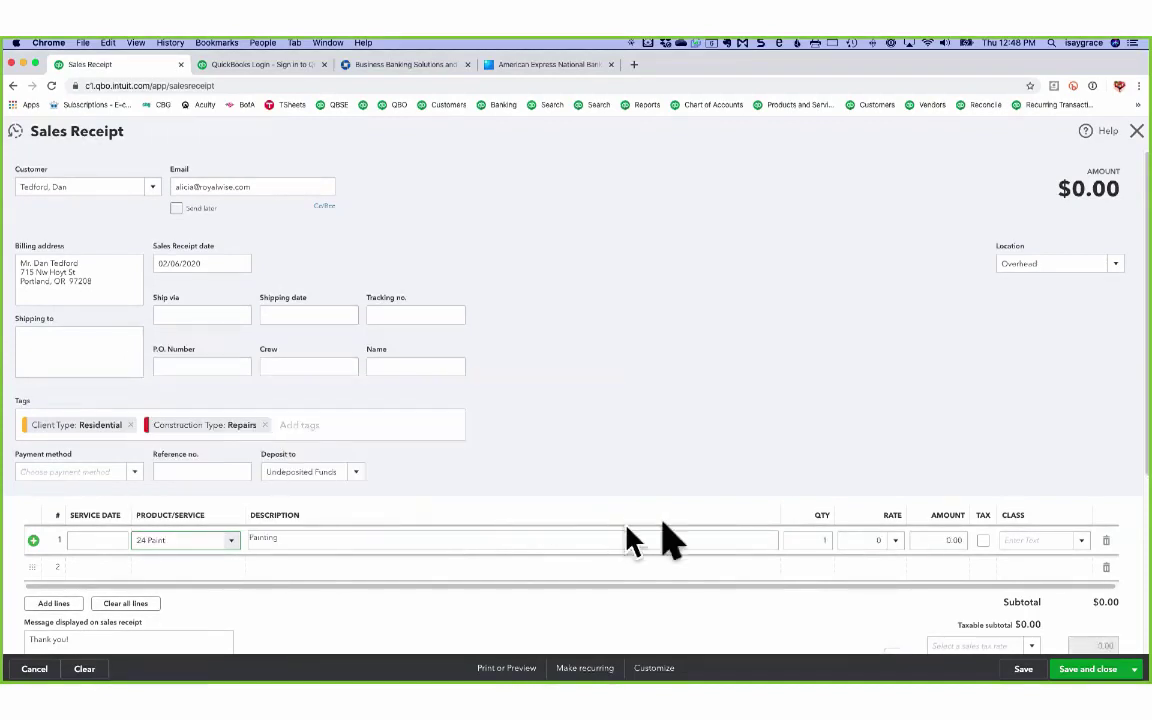
Set the 24 Paint line's rate to 250 and its class to Handyman.
left_click(848, 541)
key("BackSpace")
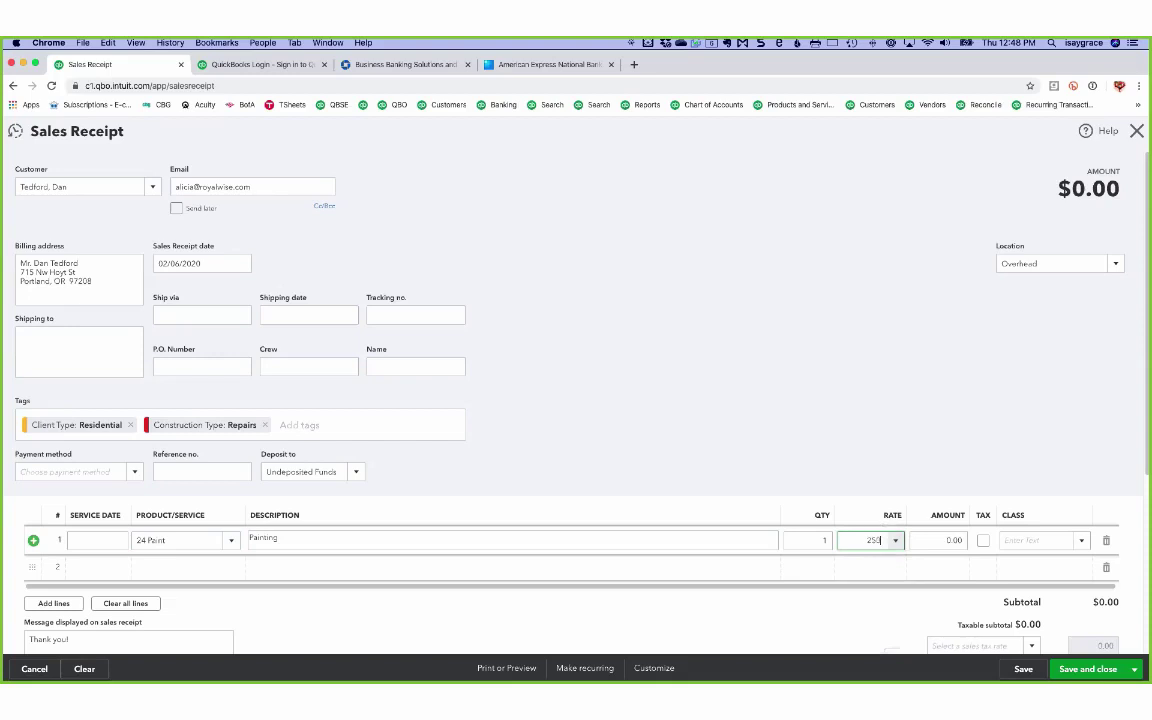
type("250")
left_click(920, 541)
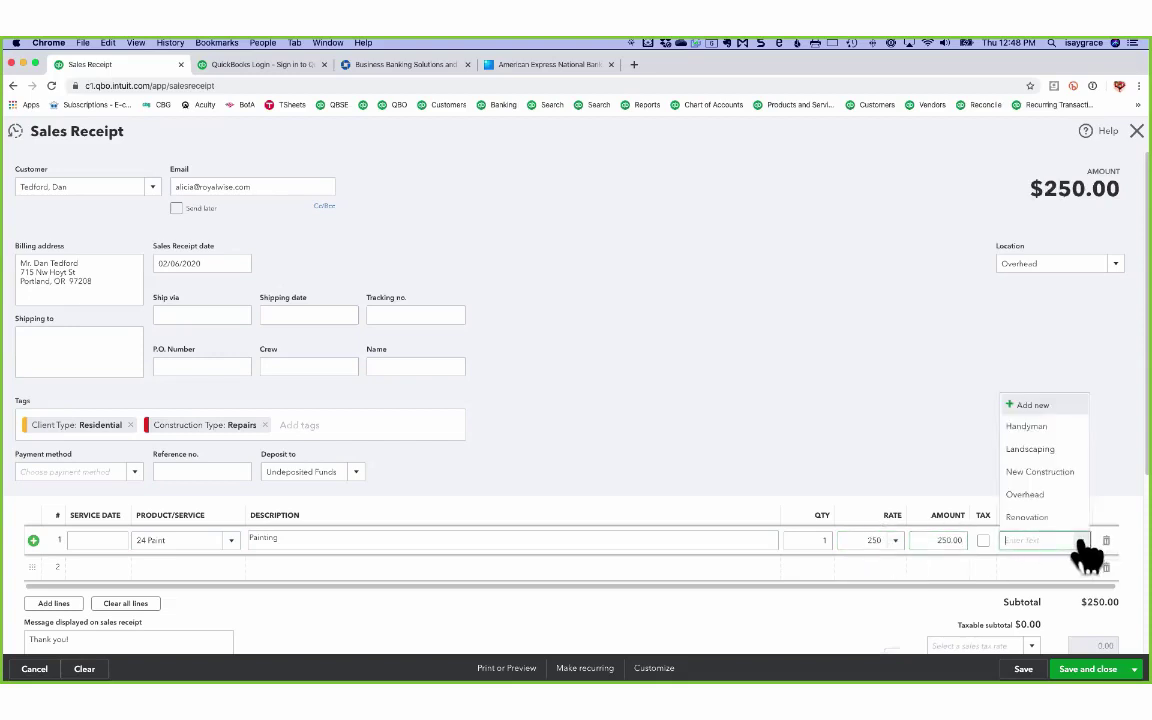
left_click(1060, 427)
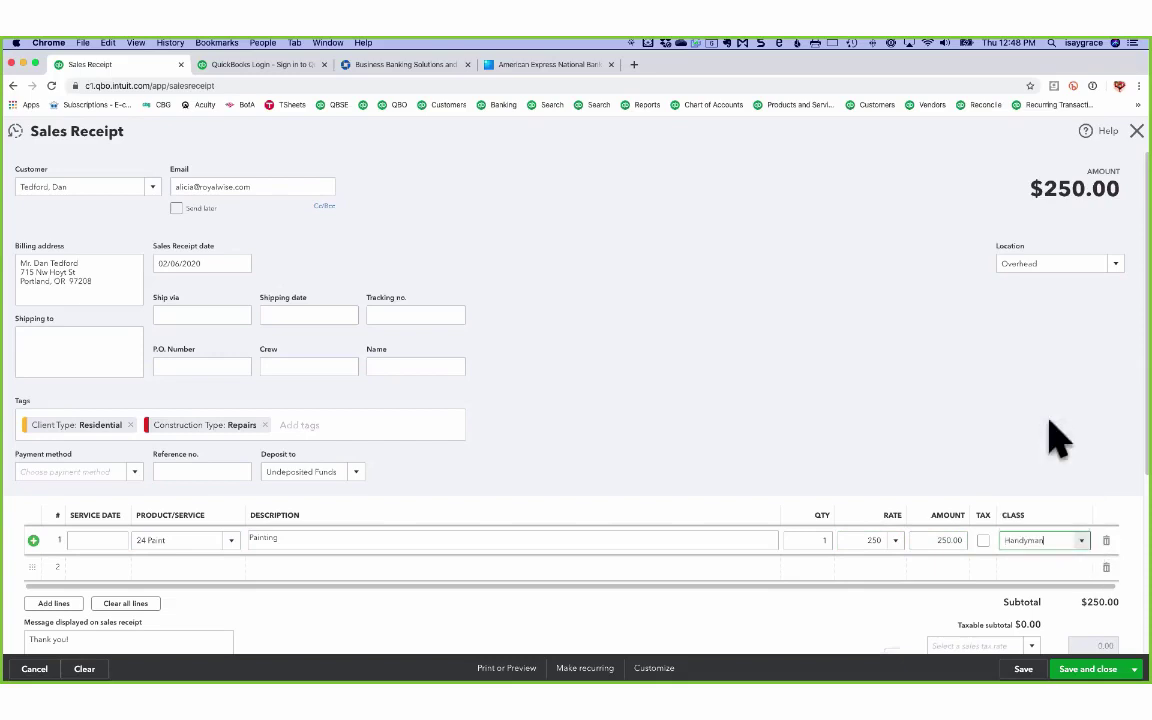
left_click(1132, 670)
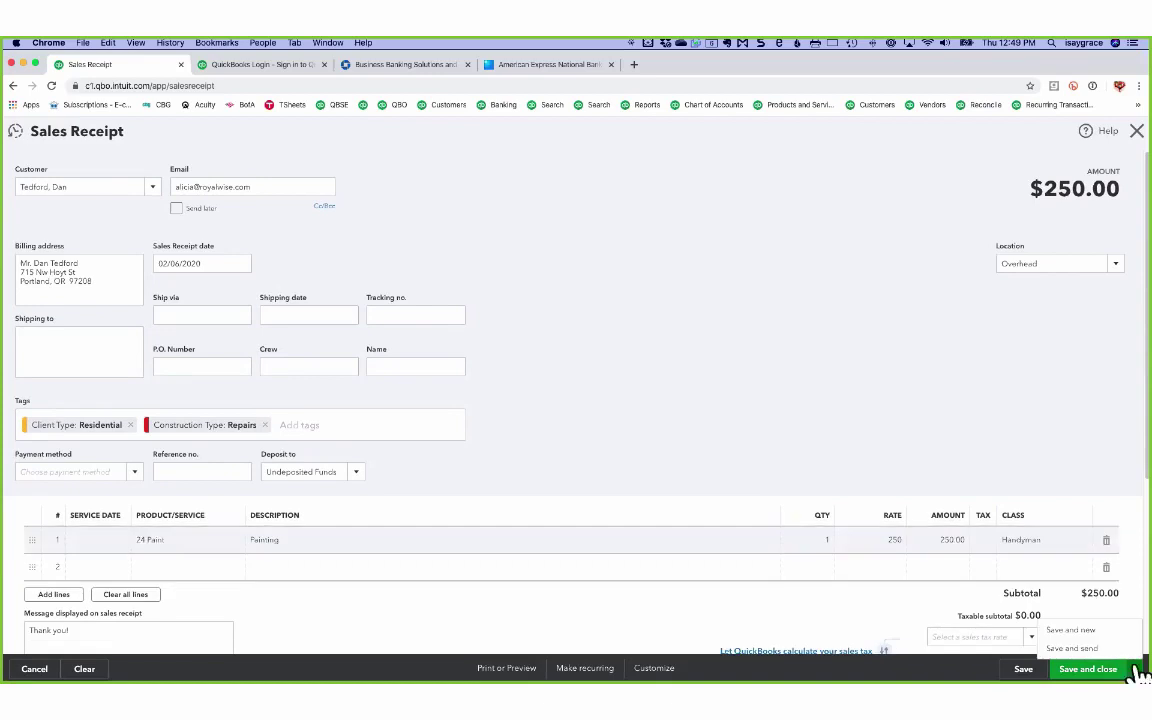
Save the receipt and start a new one for customer Building 3.
left_click(1068, 631)
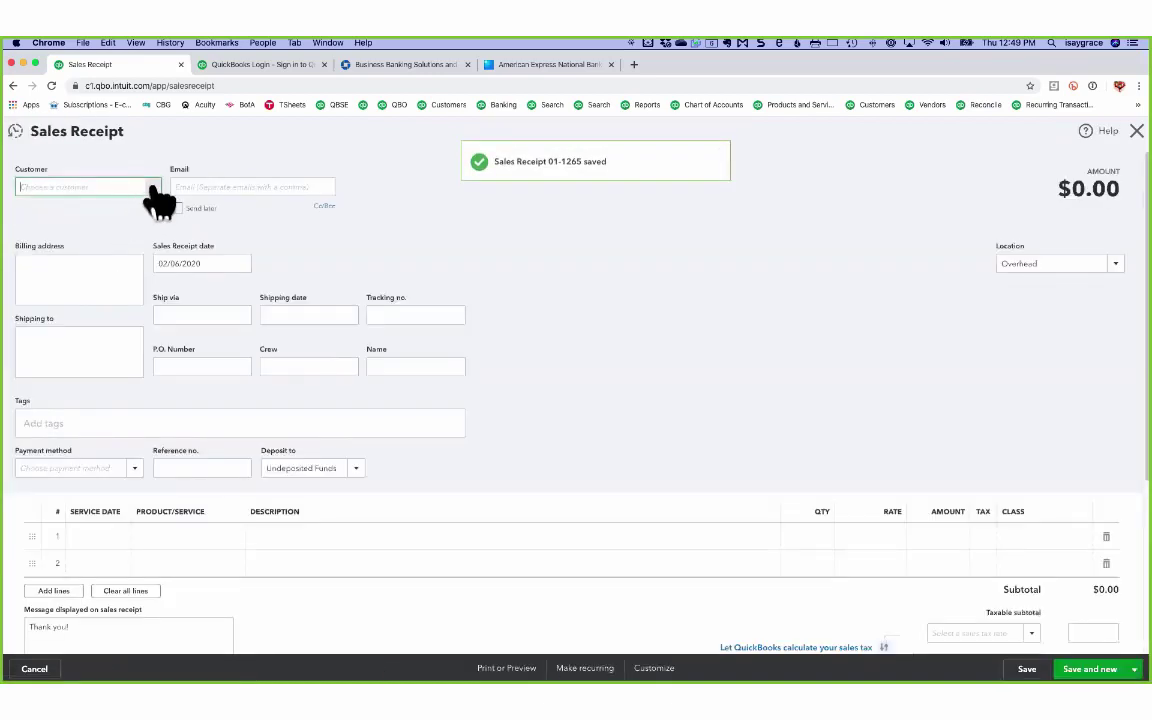
left_click(150, 187)
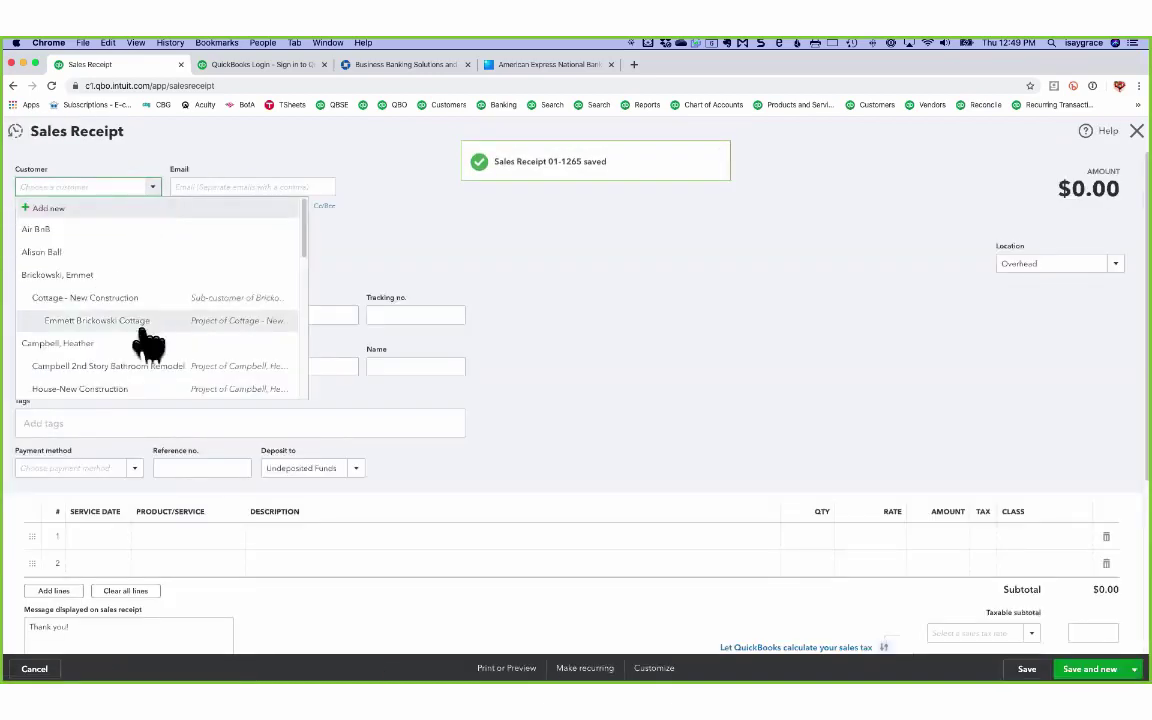
scroll(148, 345, "down", 10)
scroll(150, 360, "up", 2)
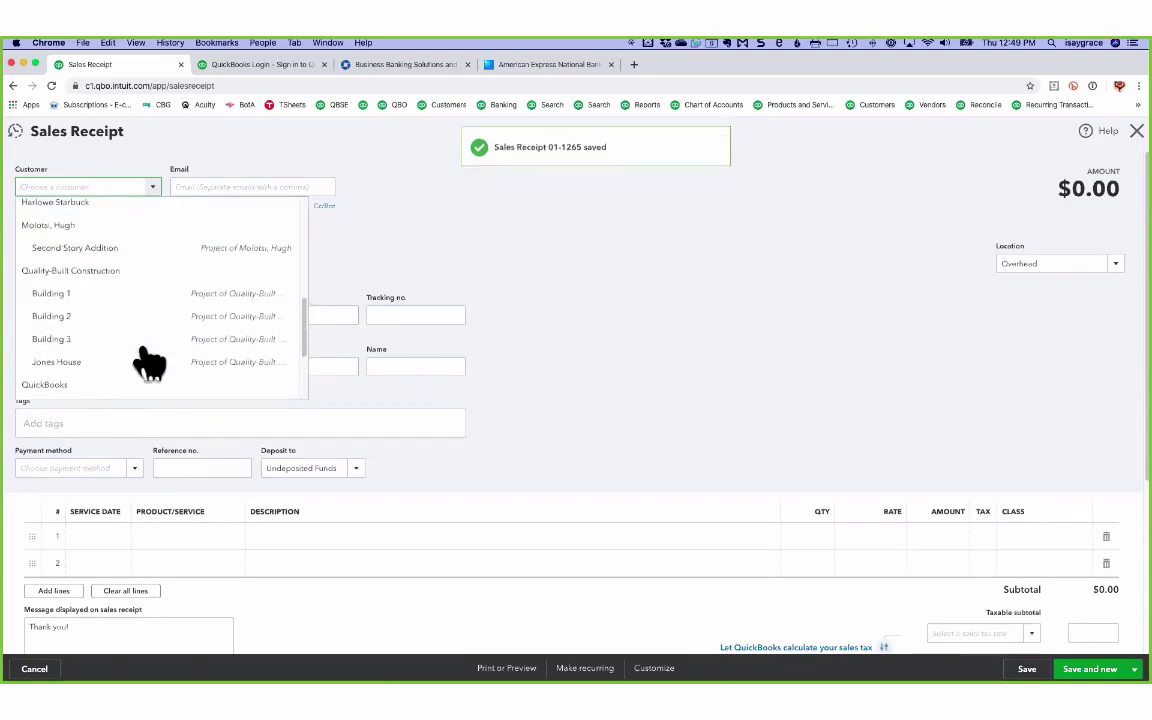
left_click(133, 340)
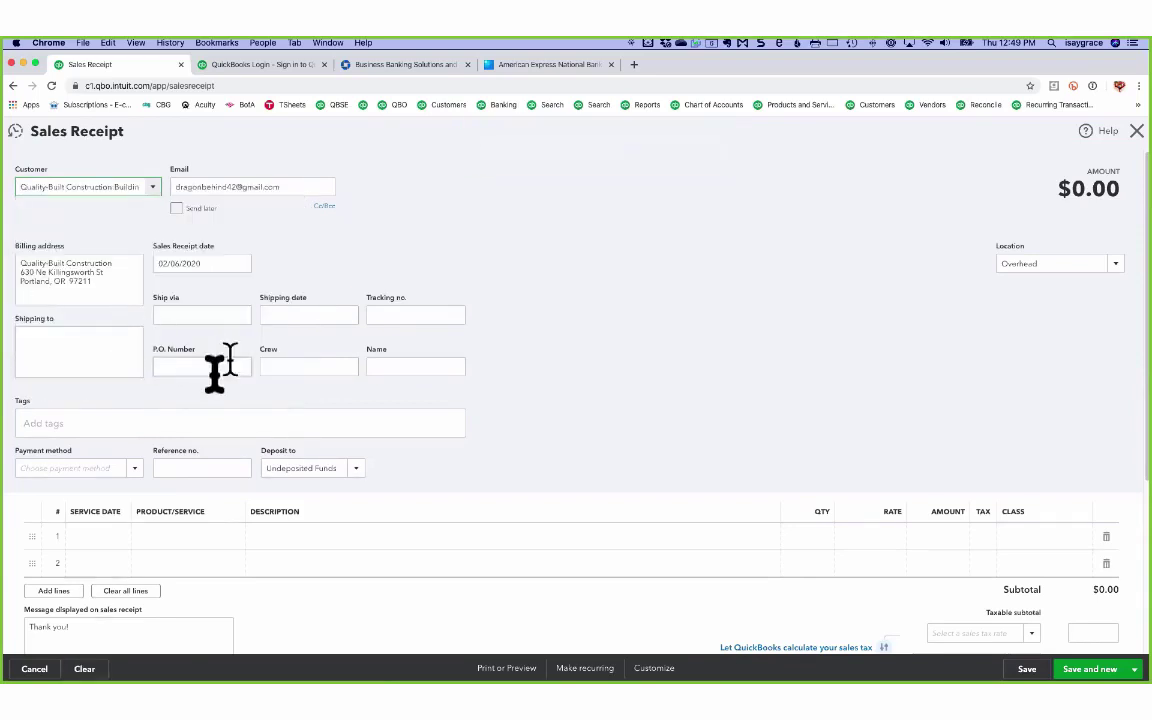
Tag the new receipt with Client Type: Commercial, a Construction Type tag and an Employee tag.
left_click(108, 421)
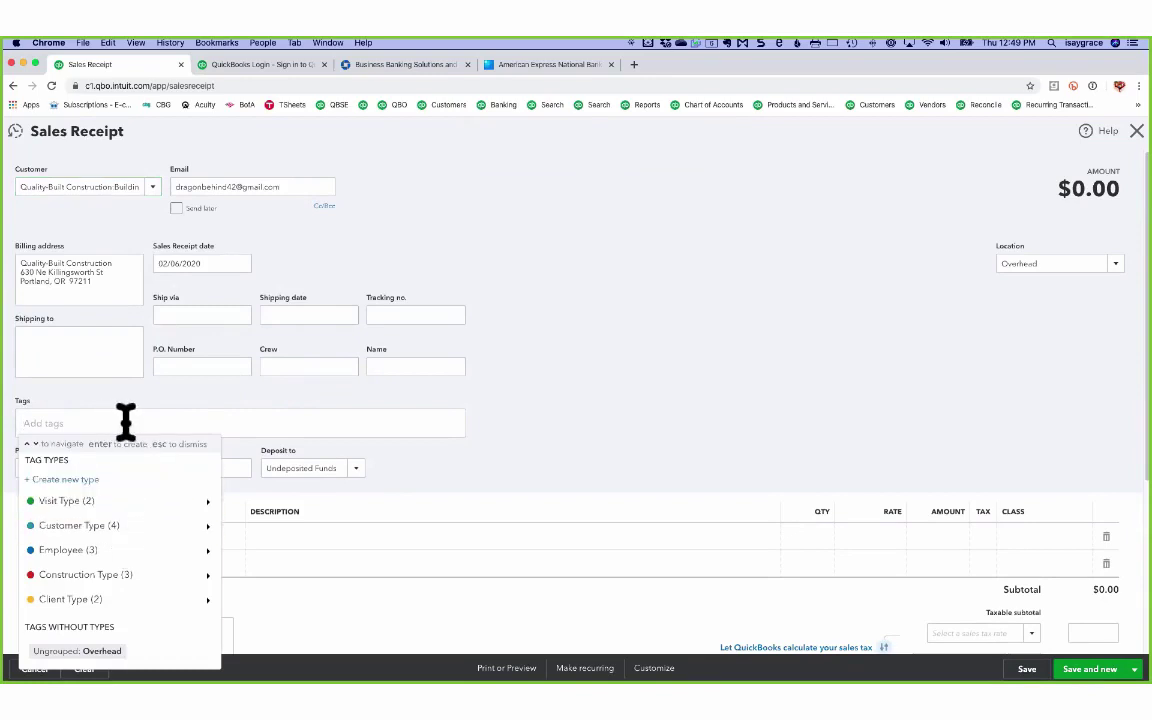
type("com")
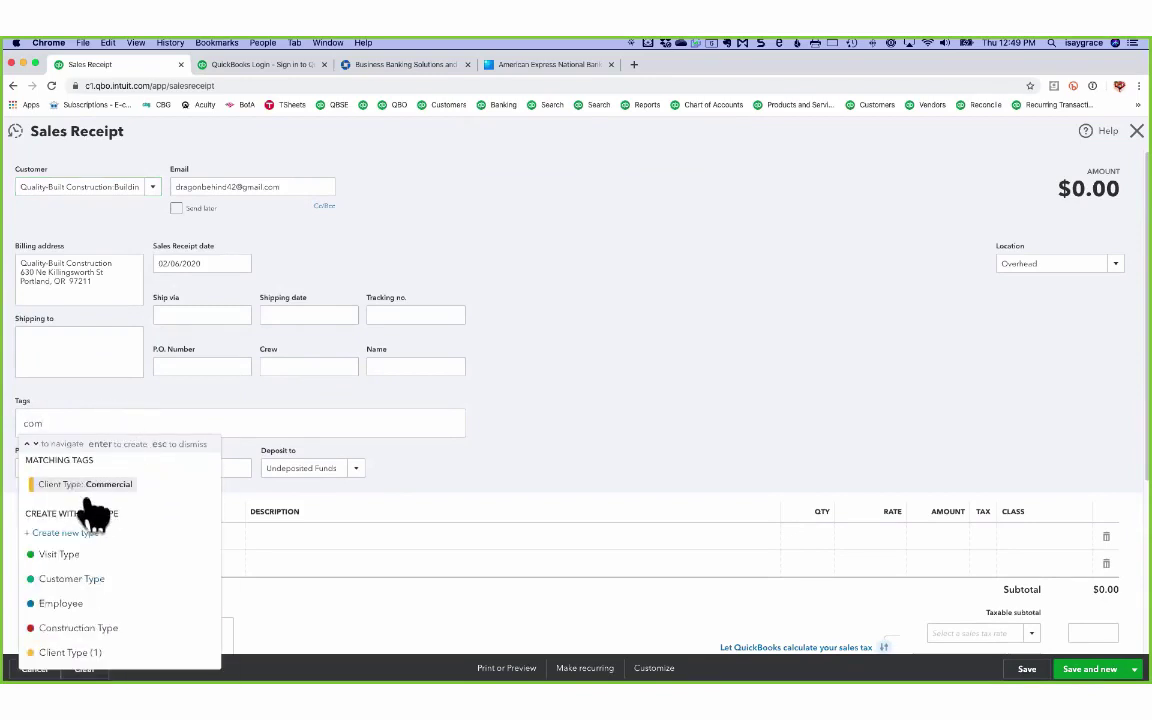
left_click(98, 486)
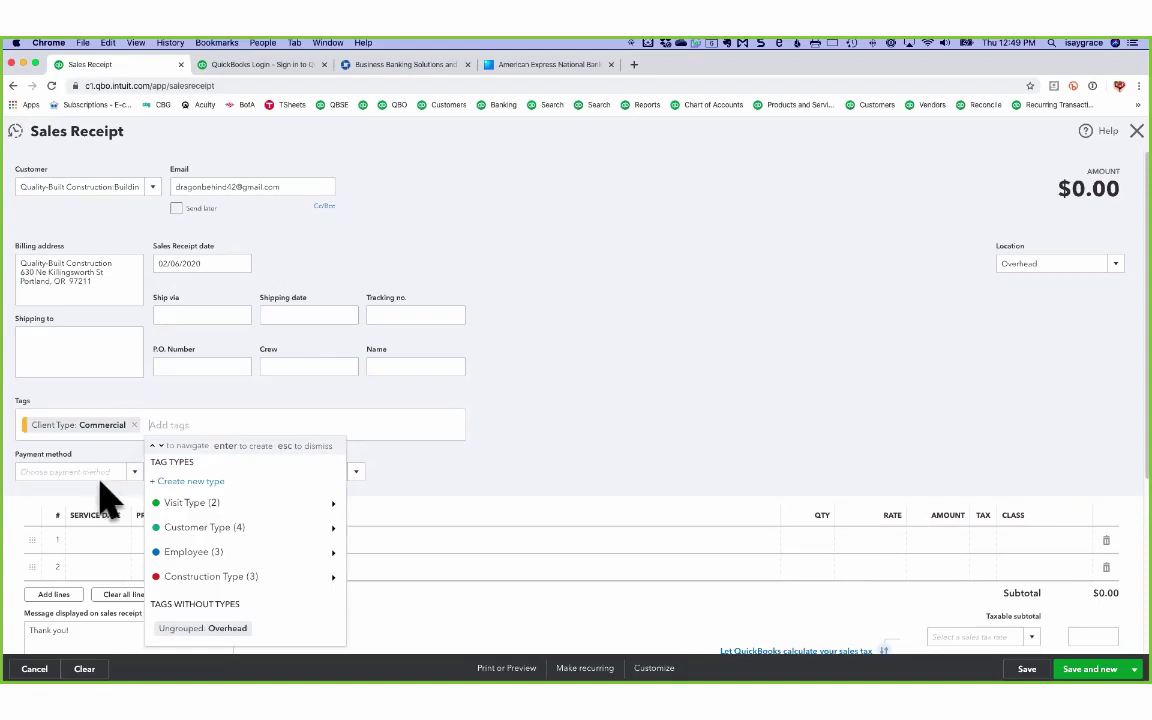
left_click(230, 580)
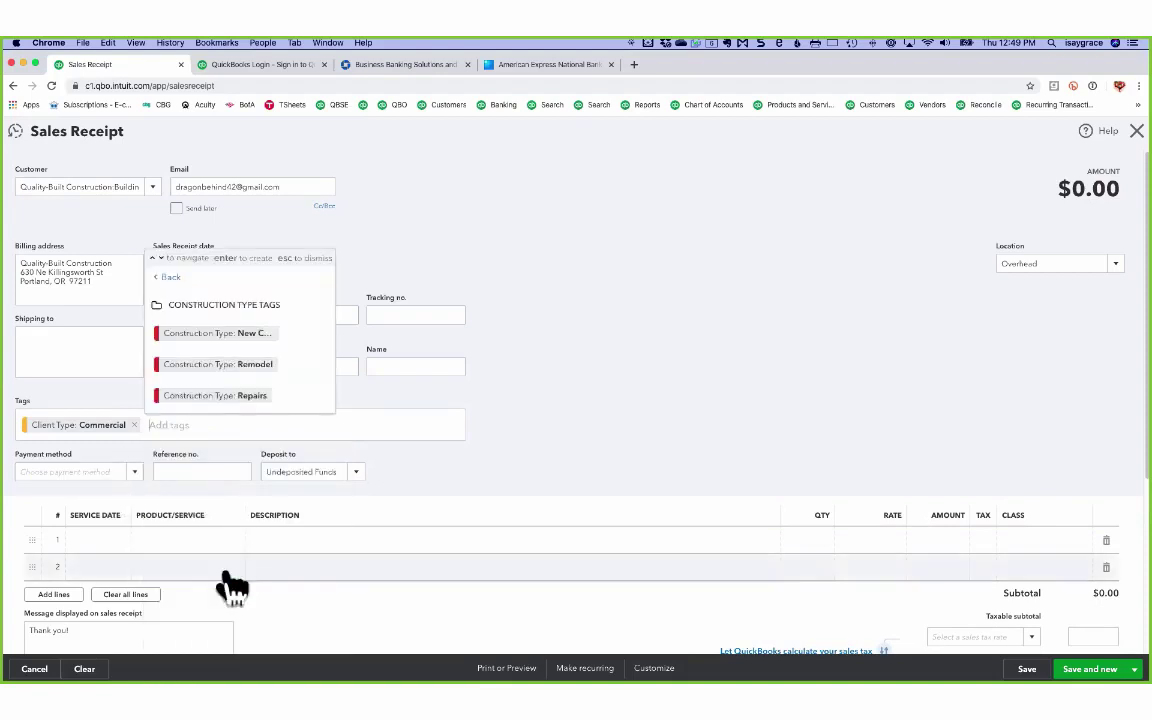
left_click(228, 336)
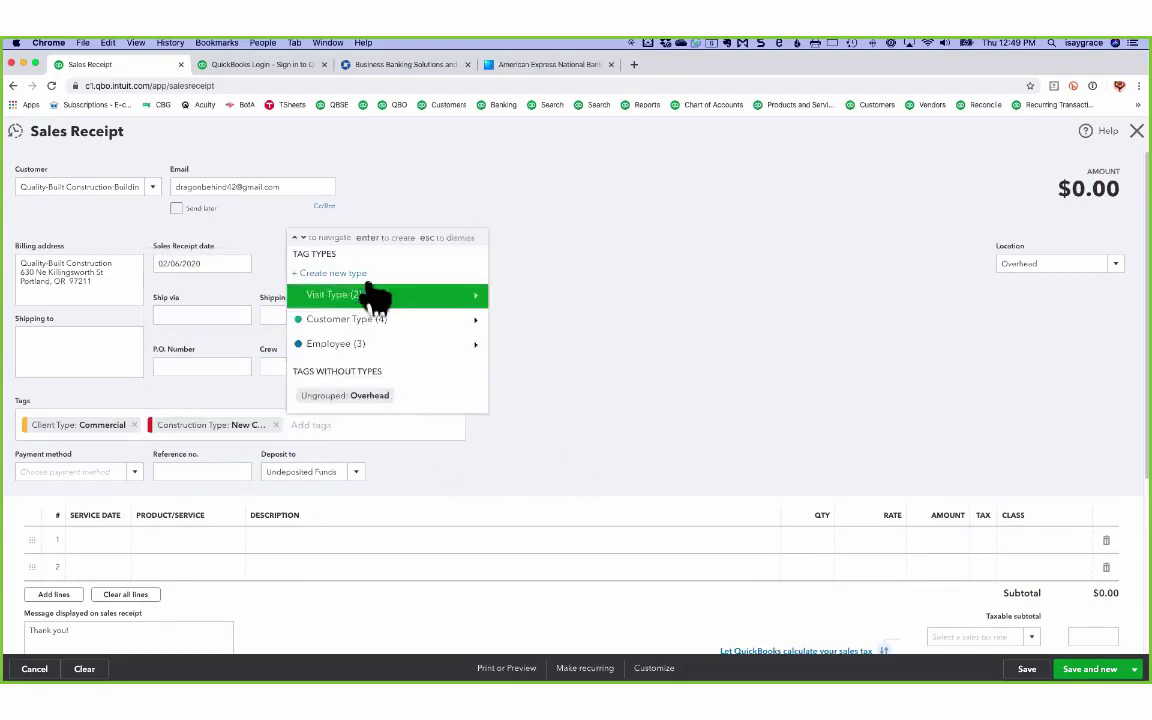
left_click(358, 343)
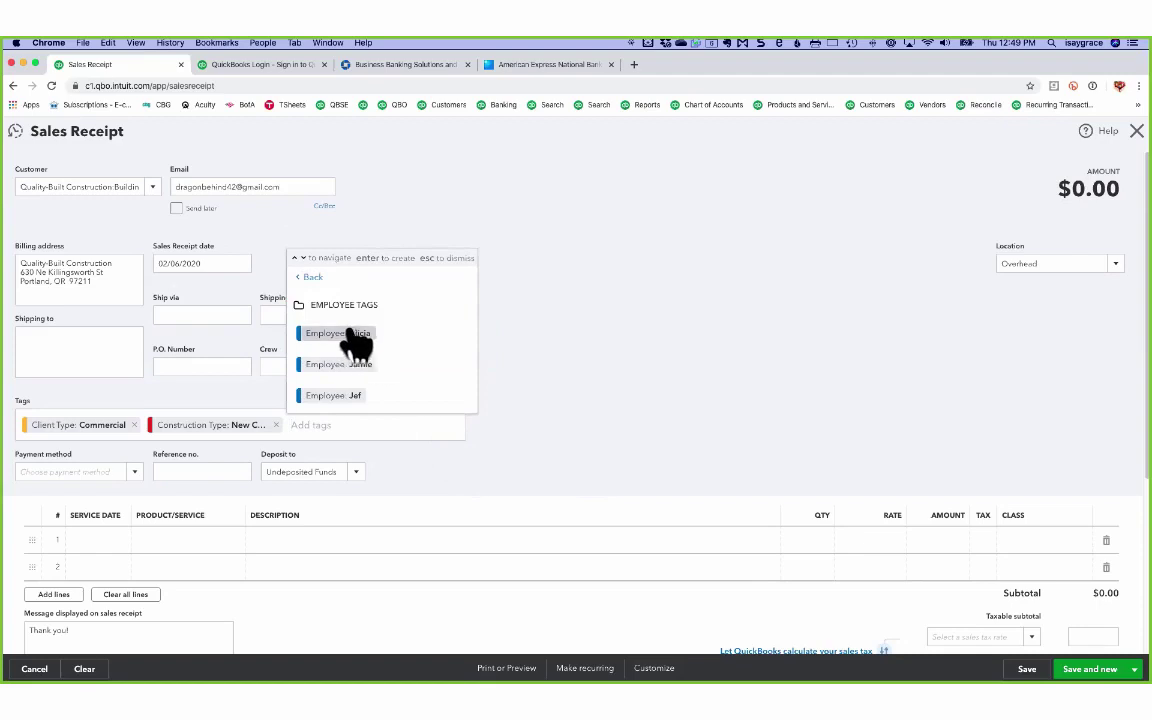
left_click(350, 335)
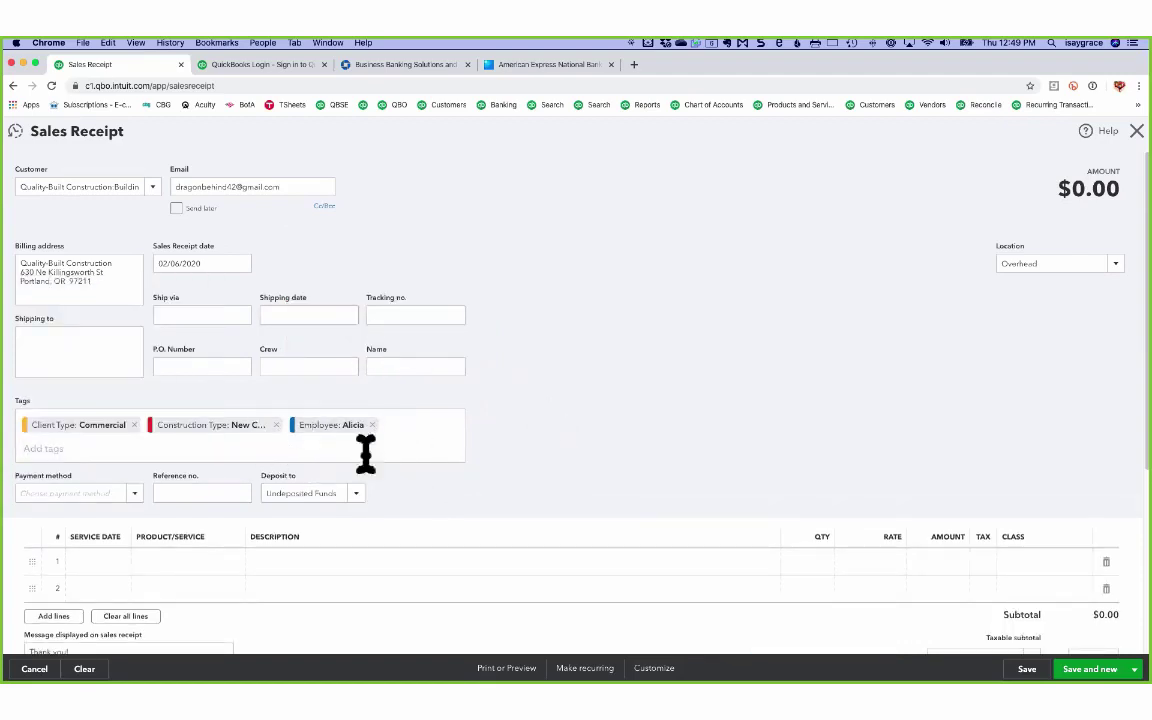
Add an 04 Concrete line at 2,500, class New Construction, and save and close.
left_click(227, 564)
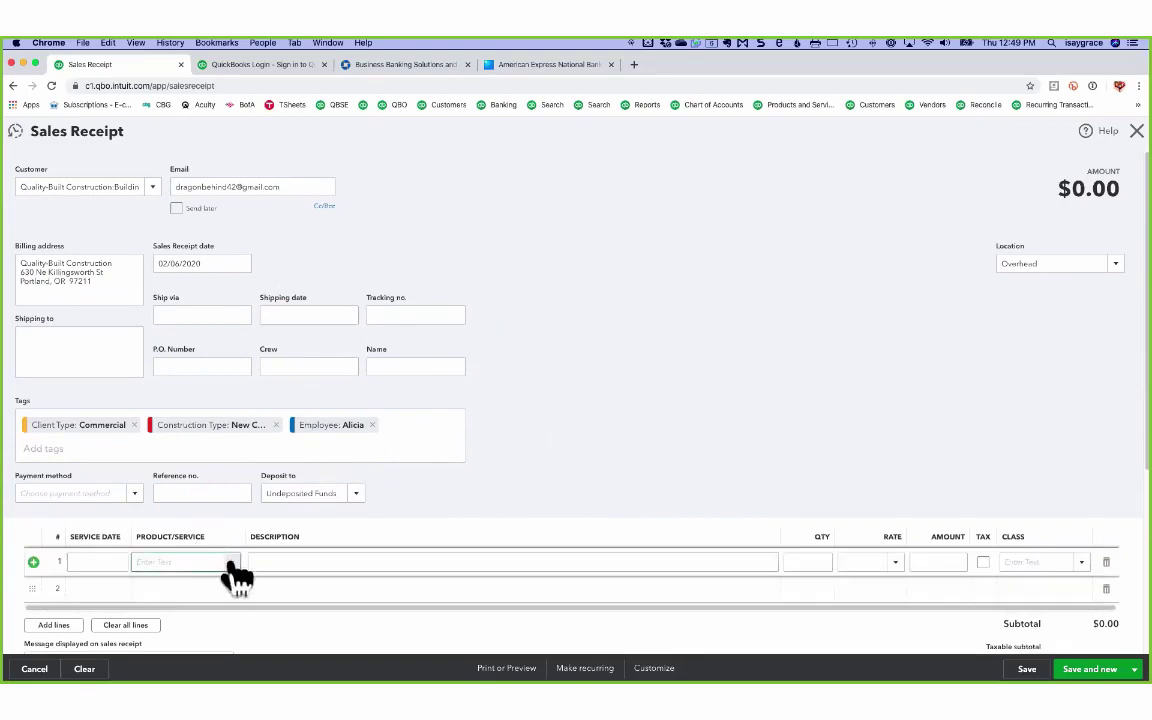
left_click(230, 563)
scroll(258, 530, "down", 6)
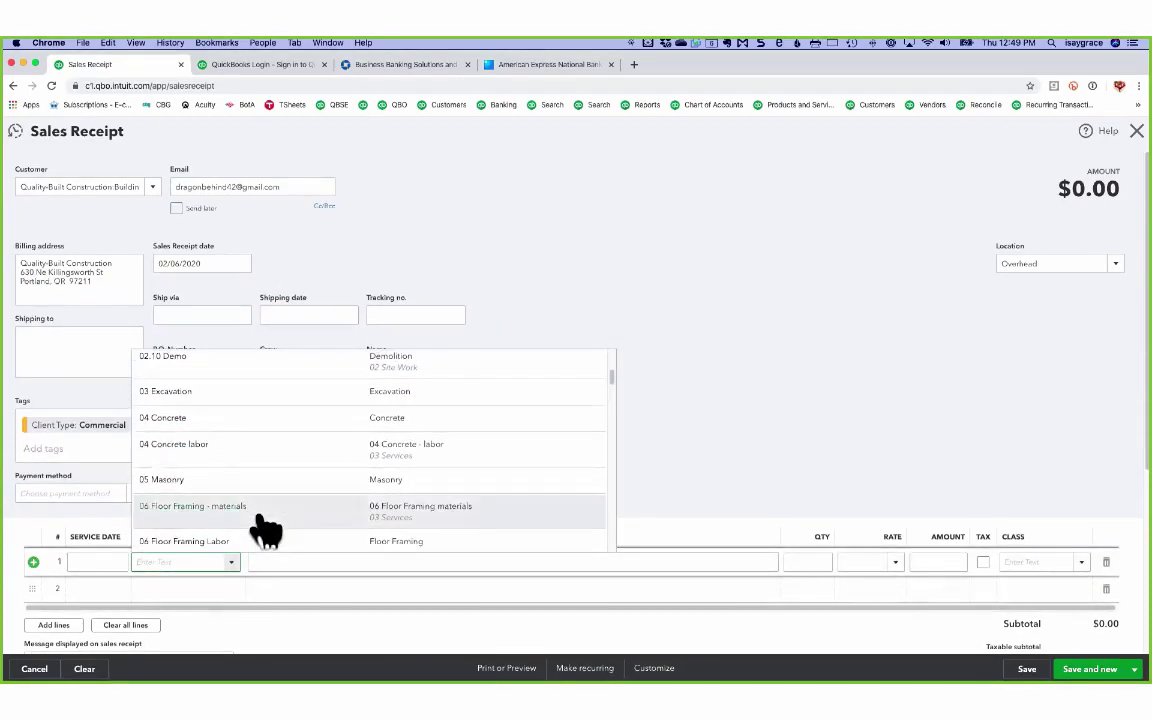
left_click(262, 420)
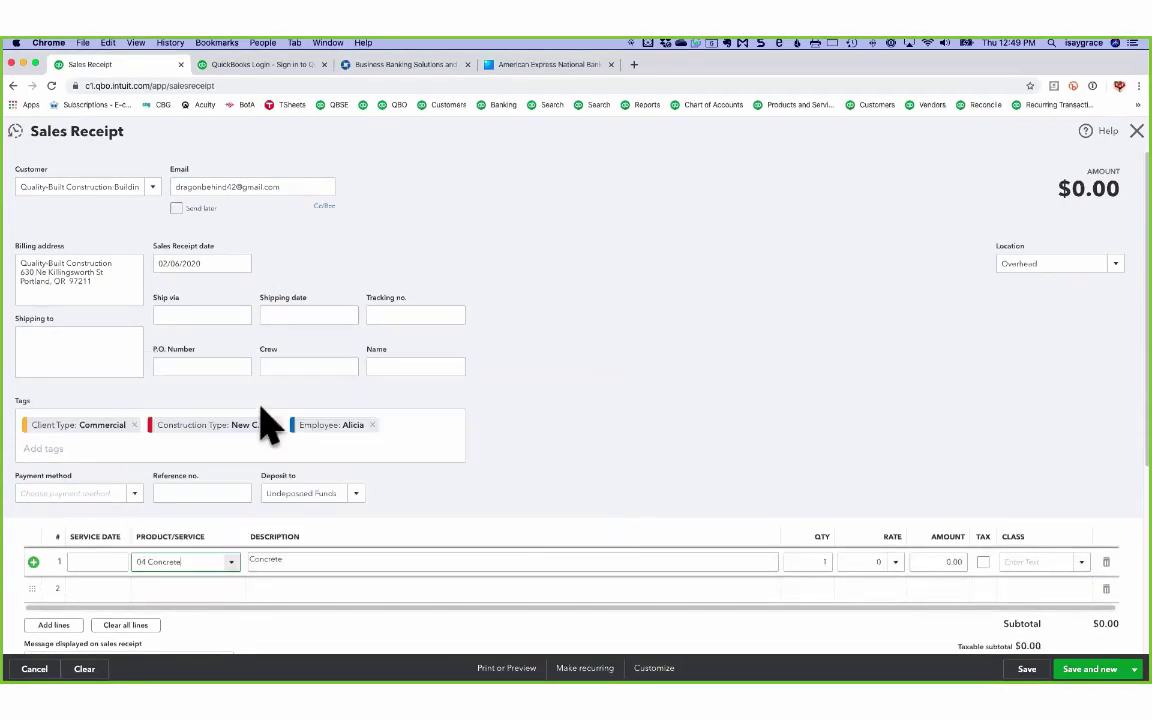
left_click(848, 561)
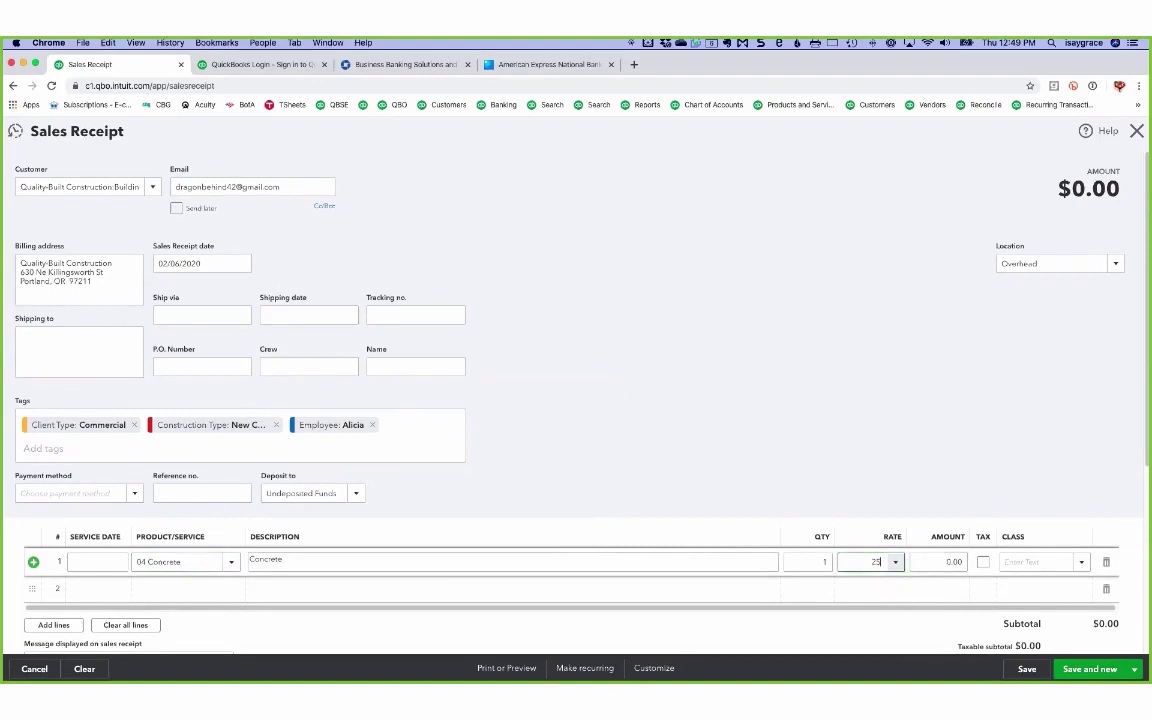
key("Tab")
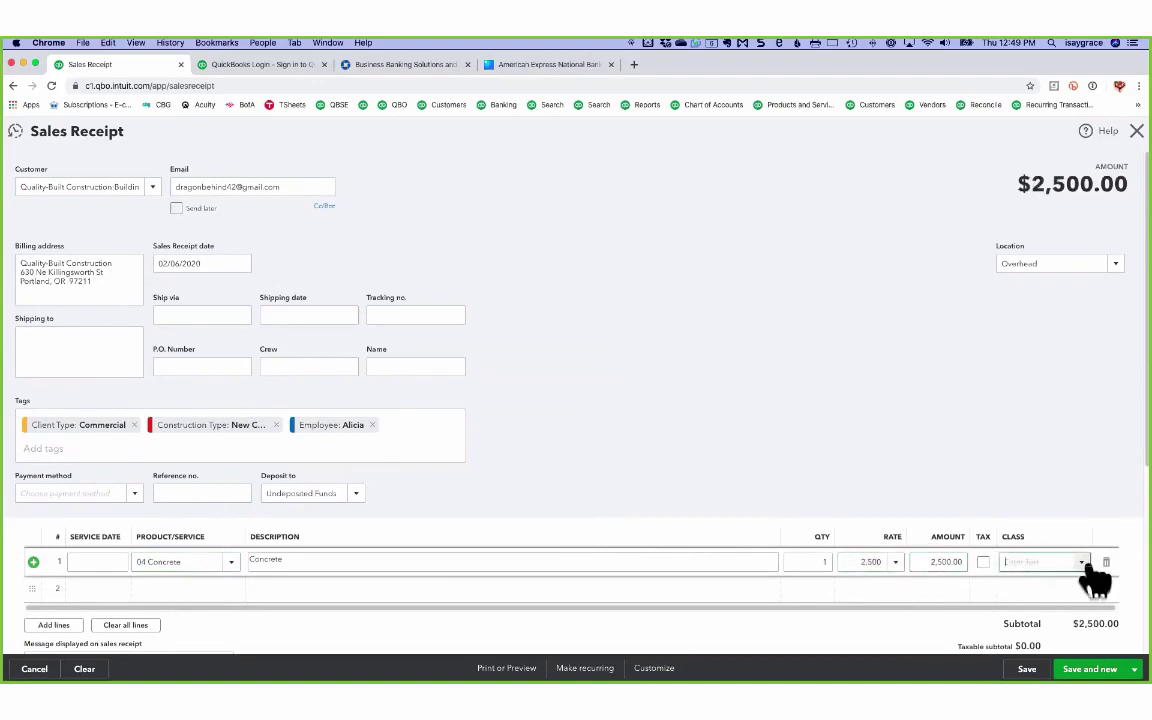
left_click(1082, 562)
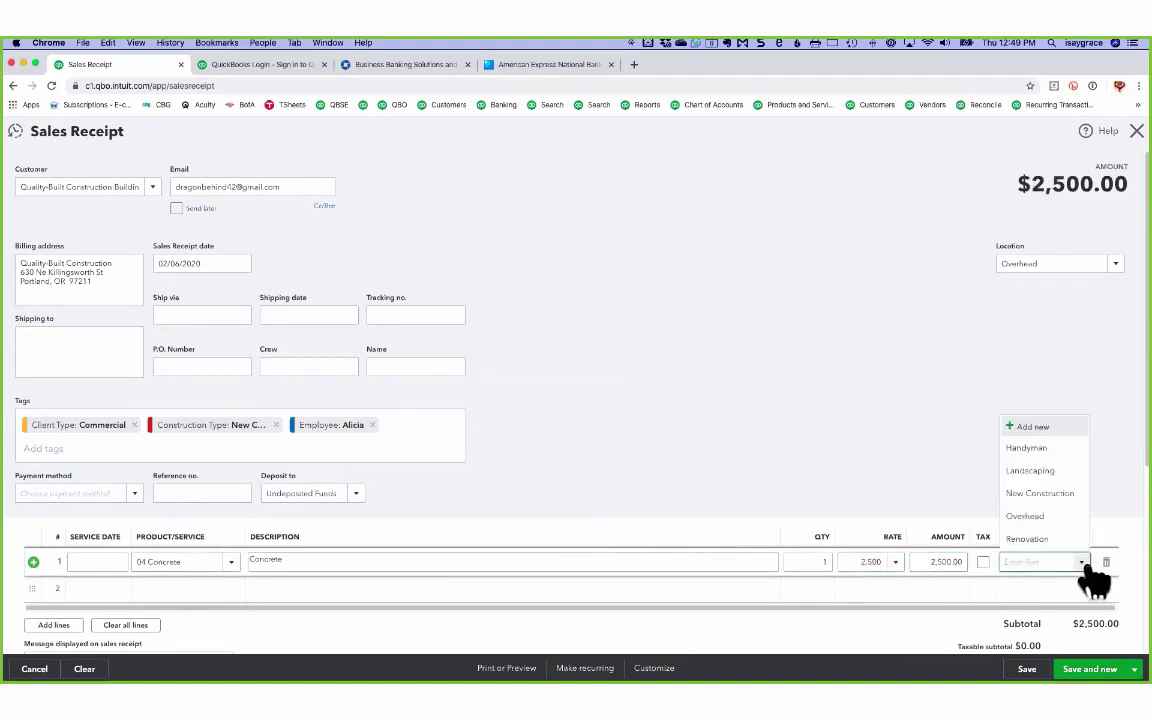
left_click(1047, 490)
left_click(1134, 667)
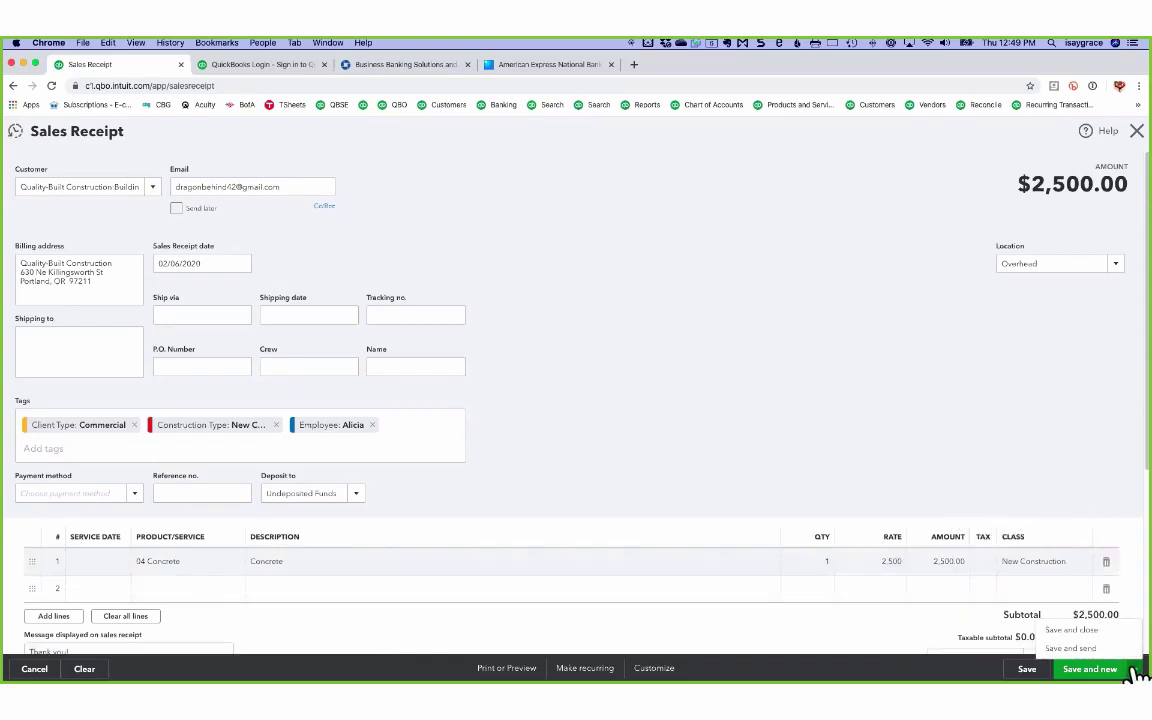
left_click(1076, 634)
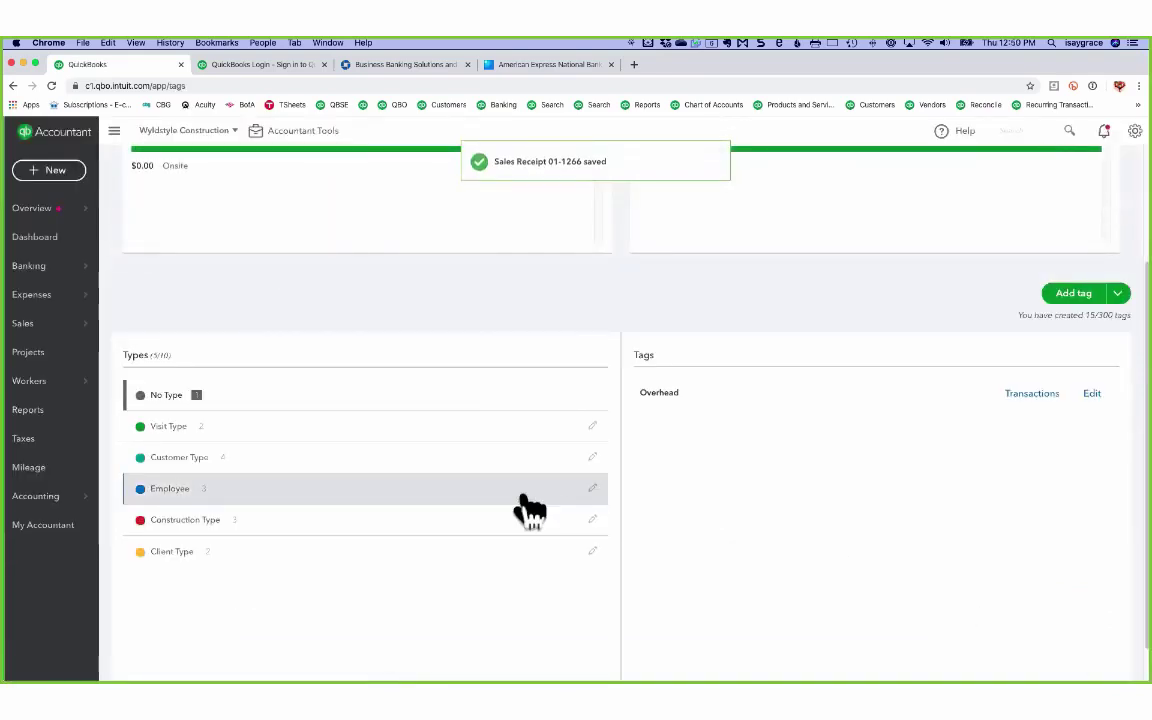
Start a new expense with Chidester Marble & Tile as the payee.
left_click(50, 174)
left_click(188, 245)
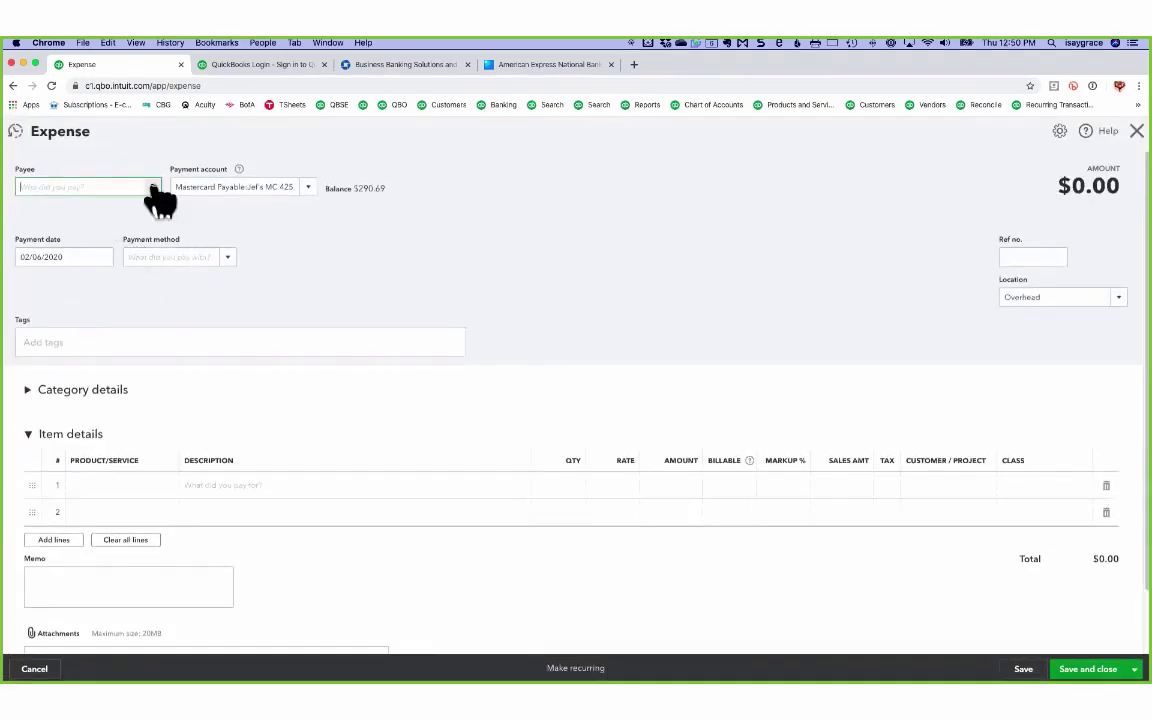
left_click(153, 190)
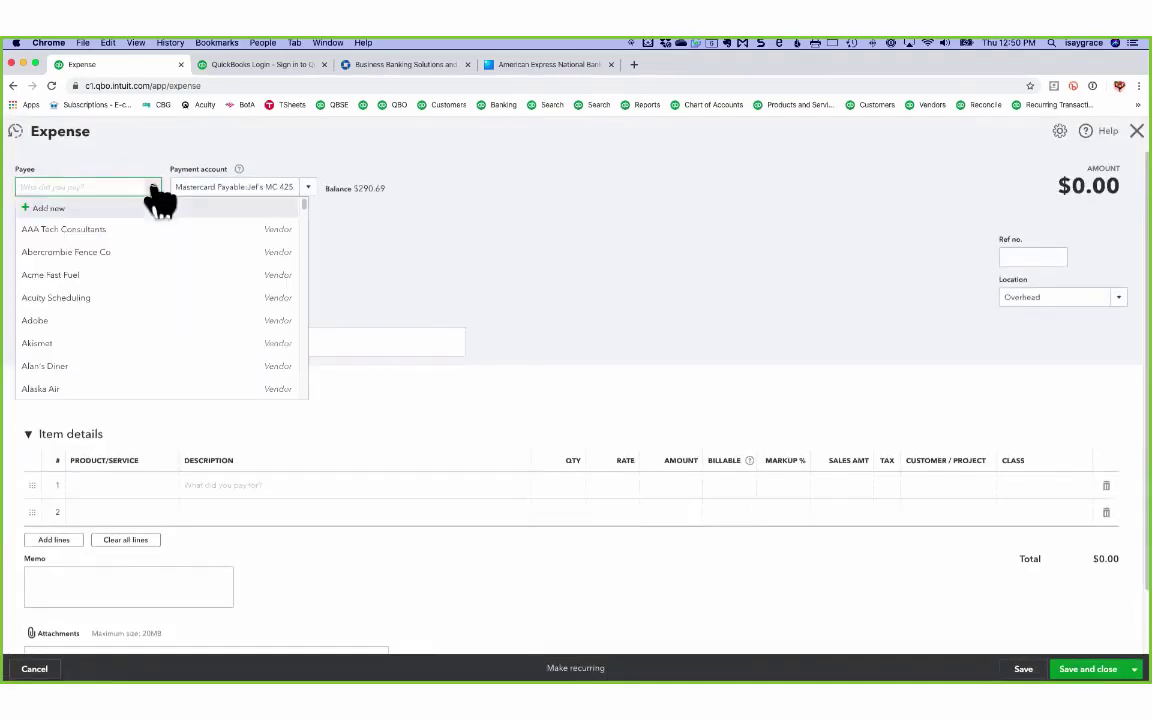
scroll(136, 376, "down", 5)
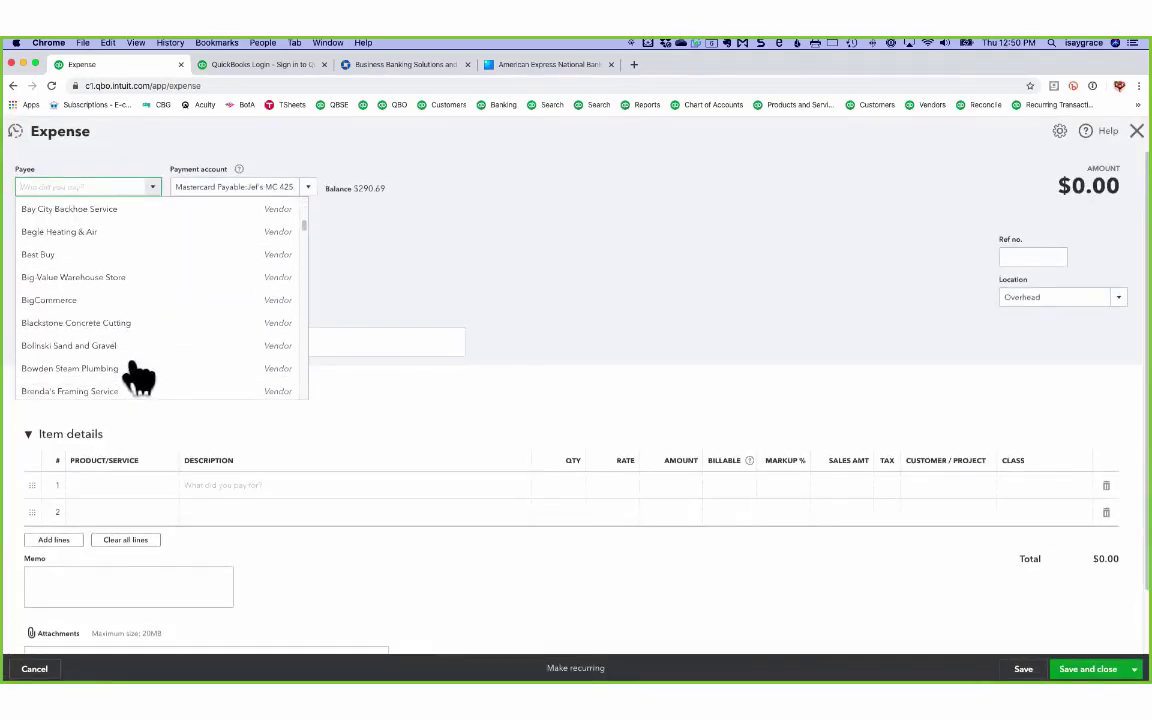
scroll(128, 290, "down", 3)
left_click(127, 250)
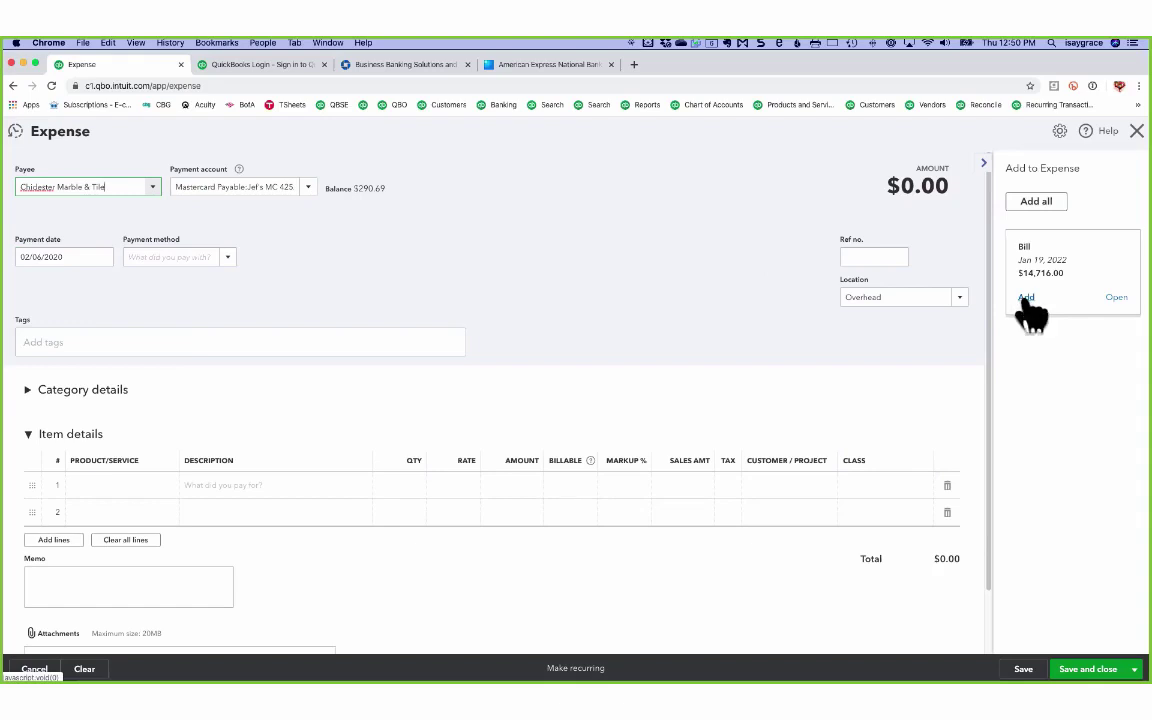
Tag the expense Construction Type: New Construction and Client Type: Commercial, then expand category details.
left_click(153, 332)
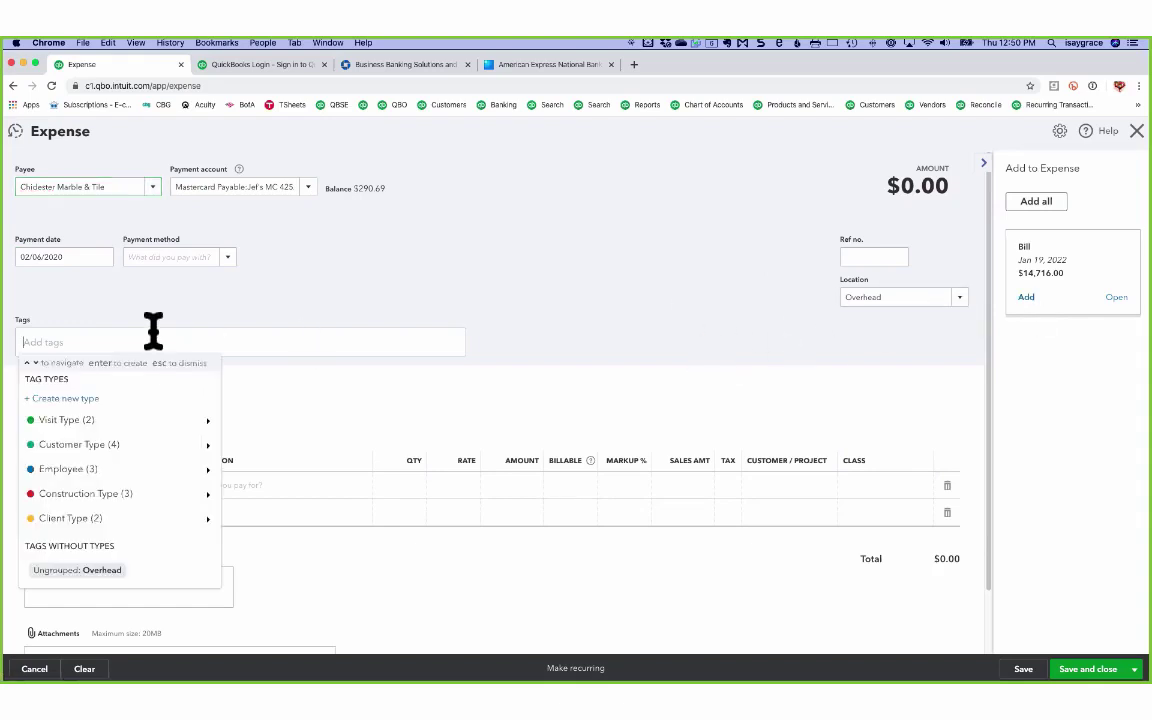
left_click(125, 500)
left_click(132, 442)
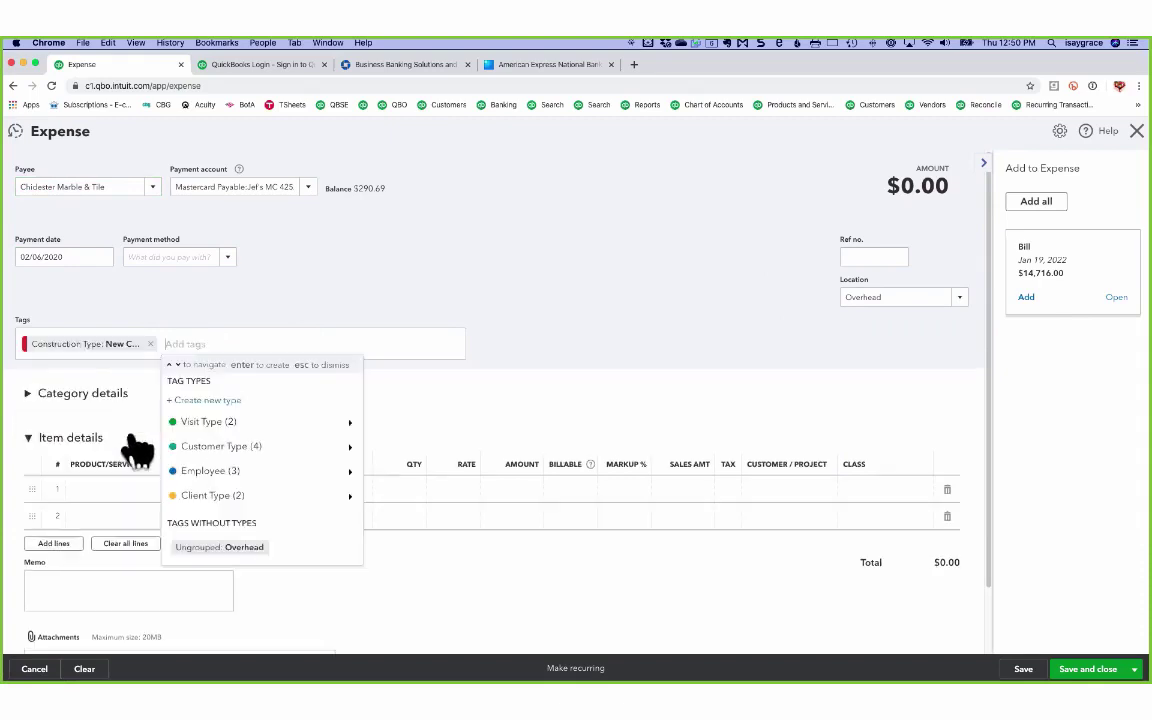
left_click(218, 496)
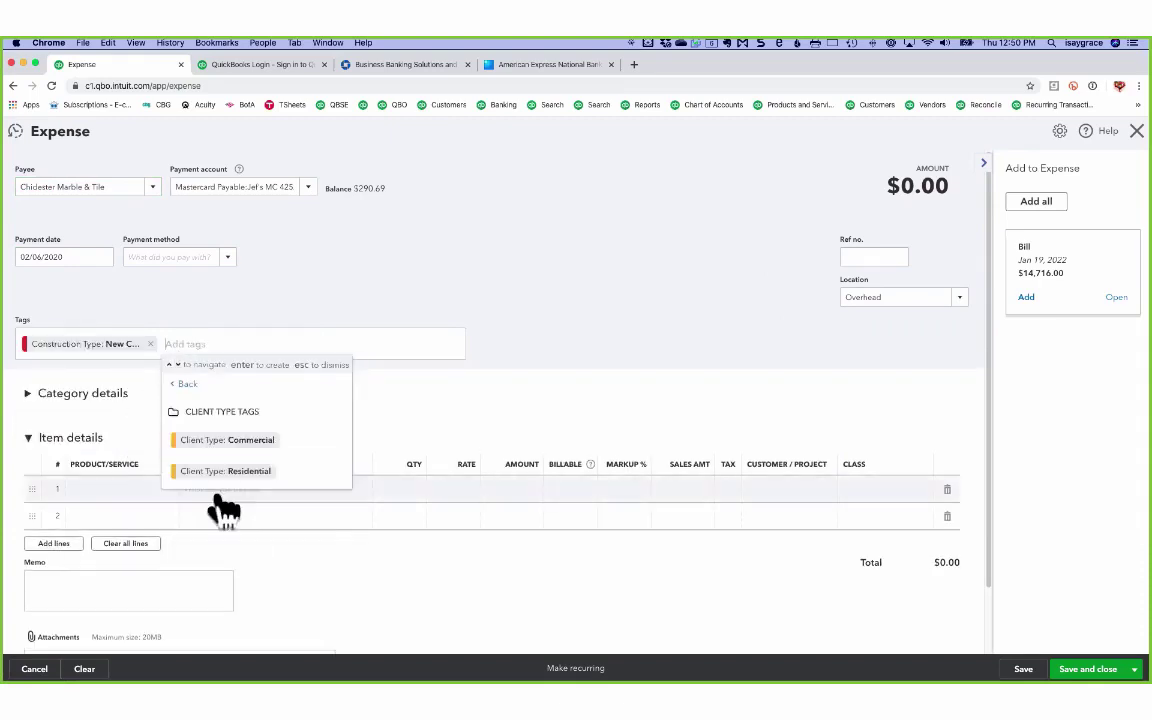
left_click(252, 442)
left_click(565, 405)
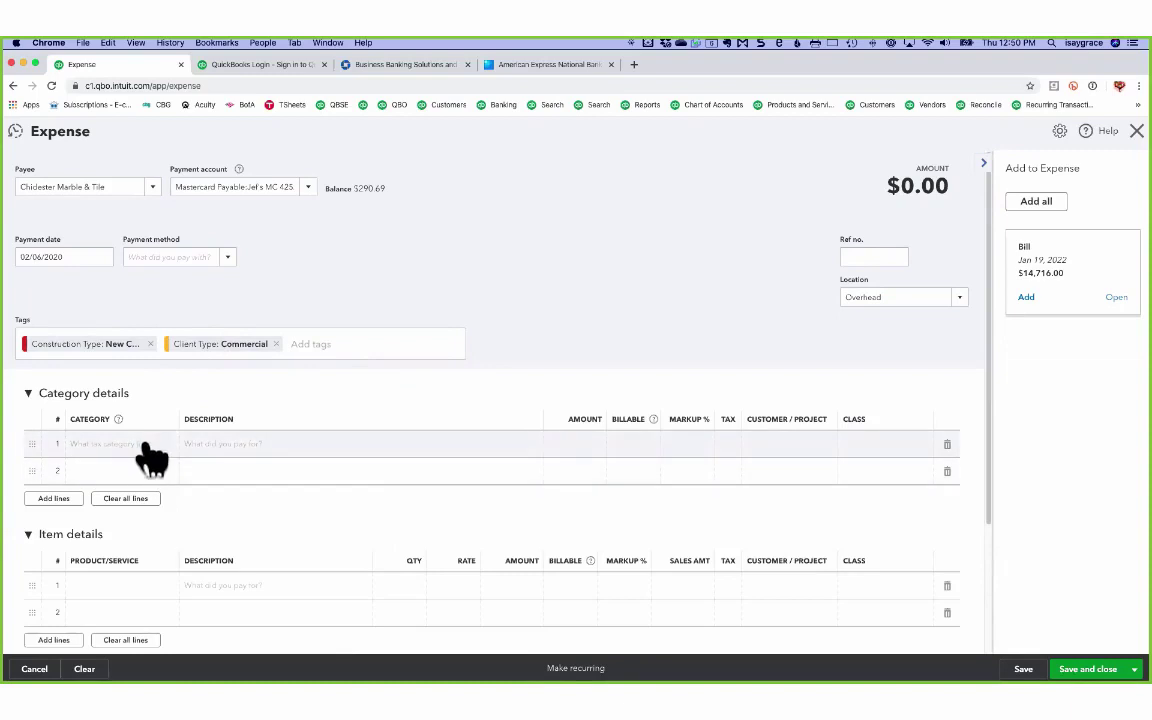
Fill category line 1 with Cost of Goods Sold, description 'concrete', amount 750.
left_click(148, 447)
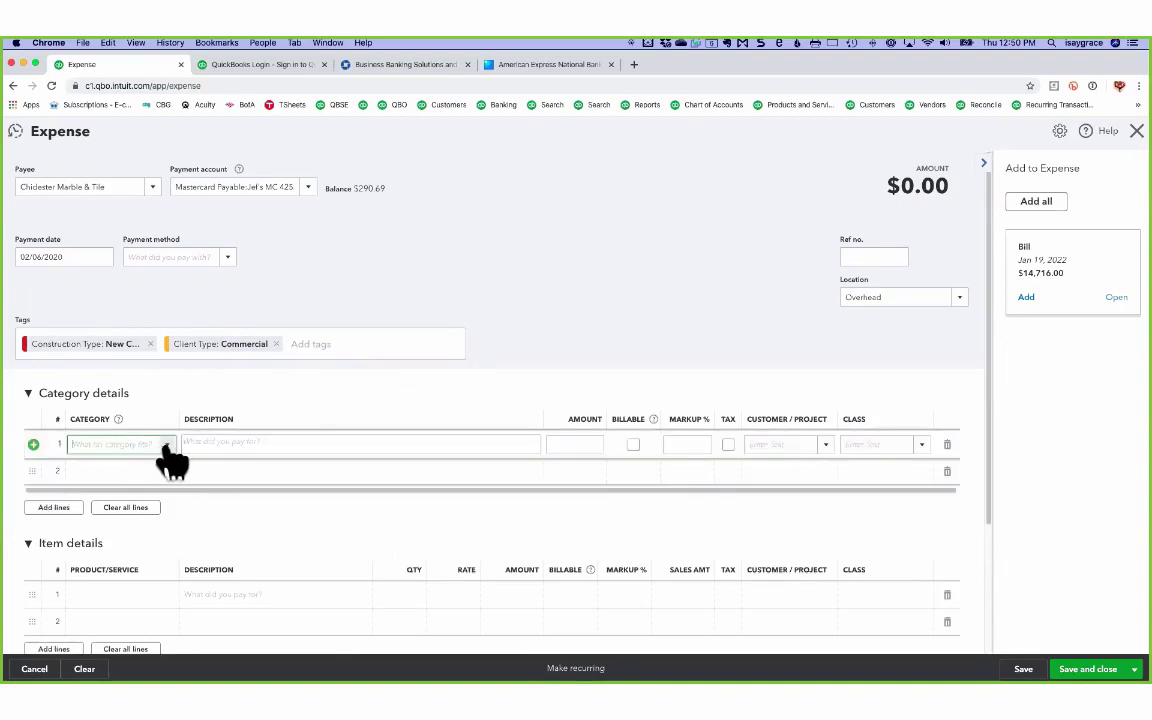
left_click(168, 447)
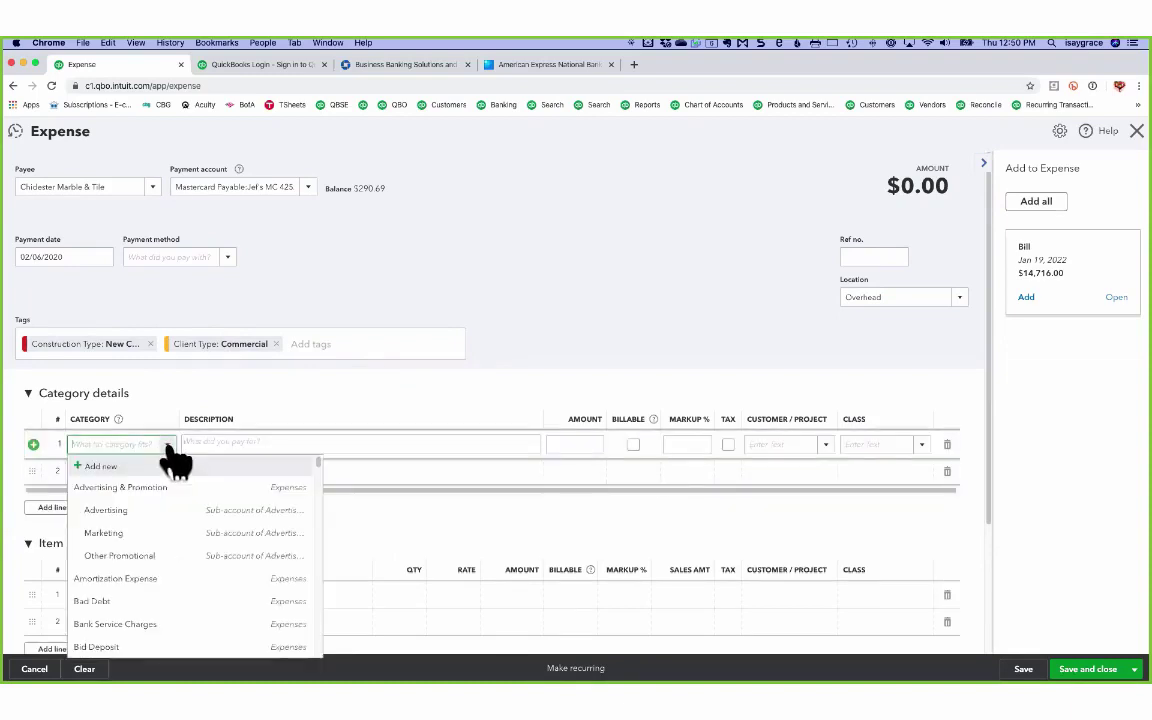
type("supp")
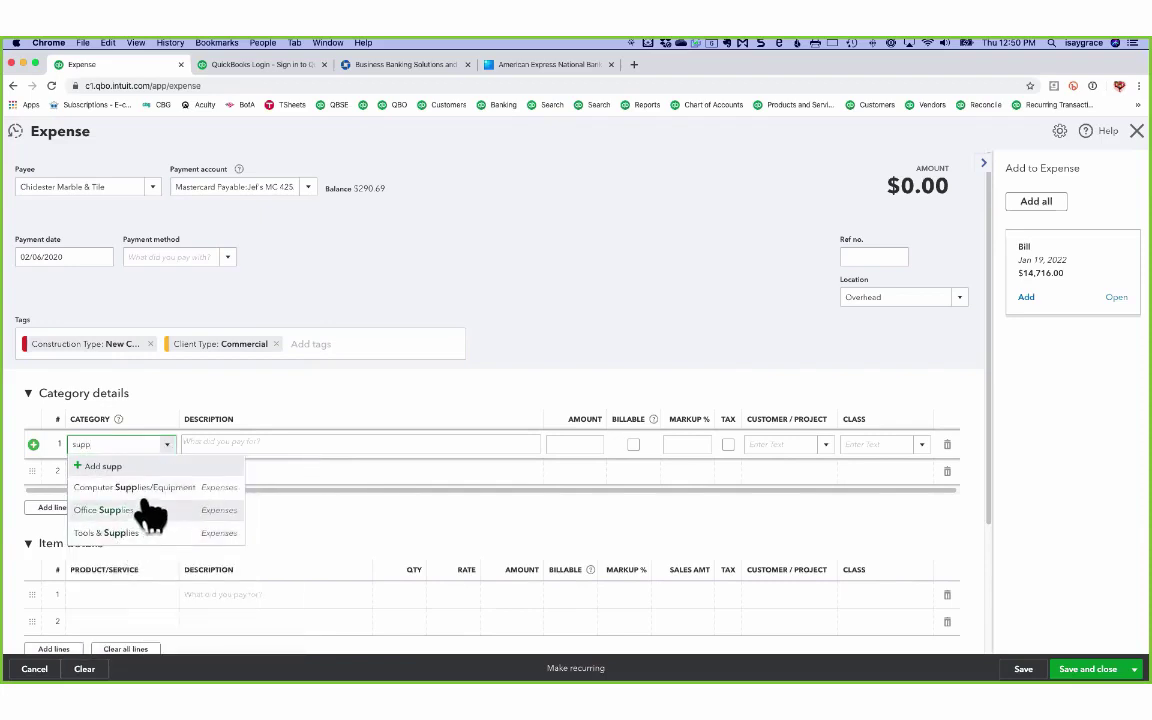
left_click(120, 437)
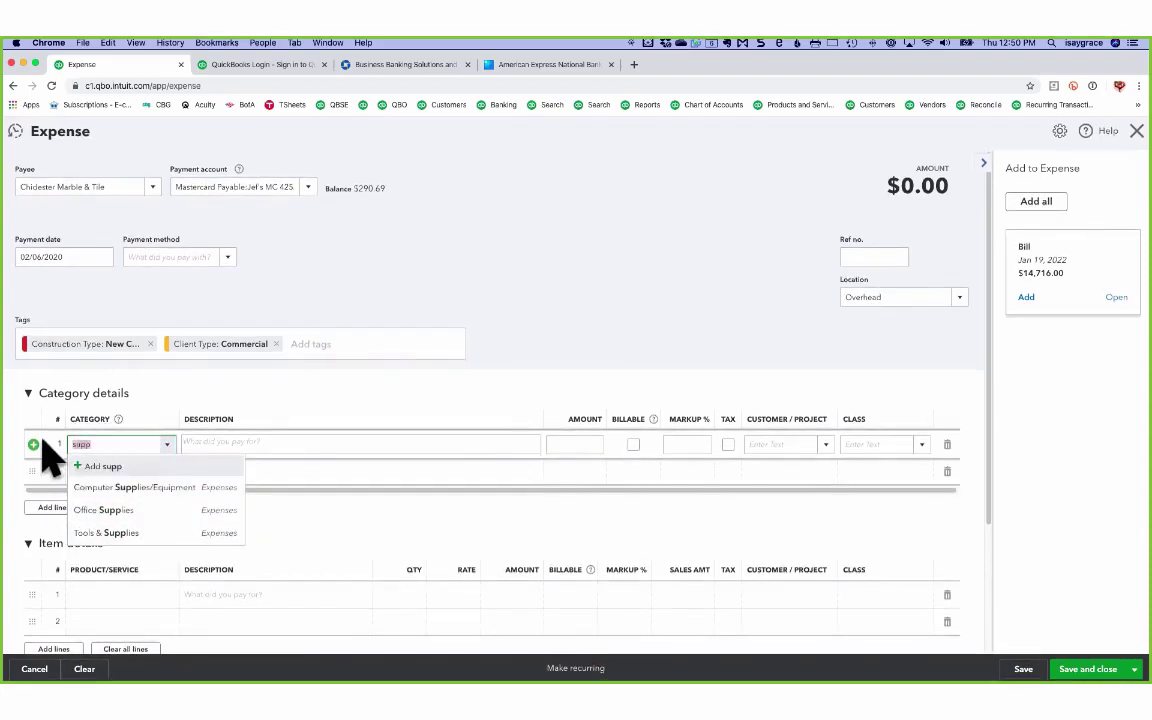
type("cos")
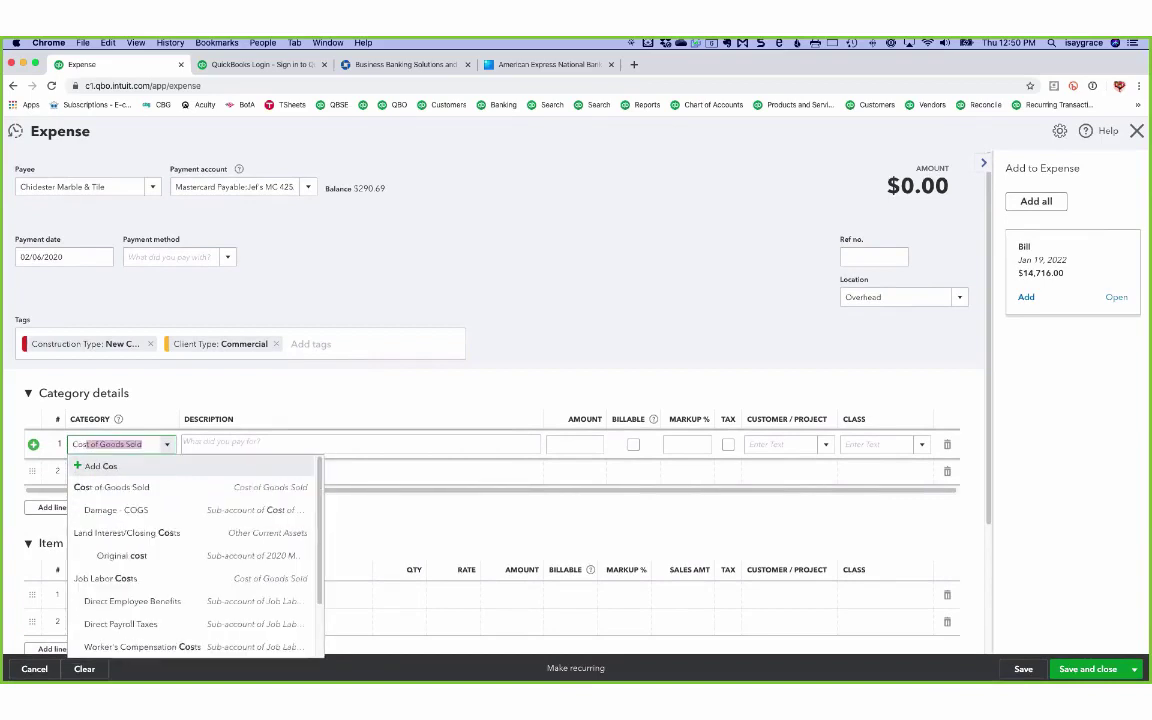
left_click(103, 491)
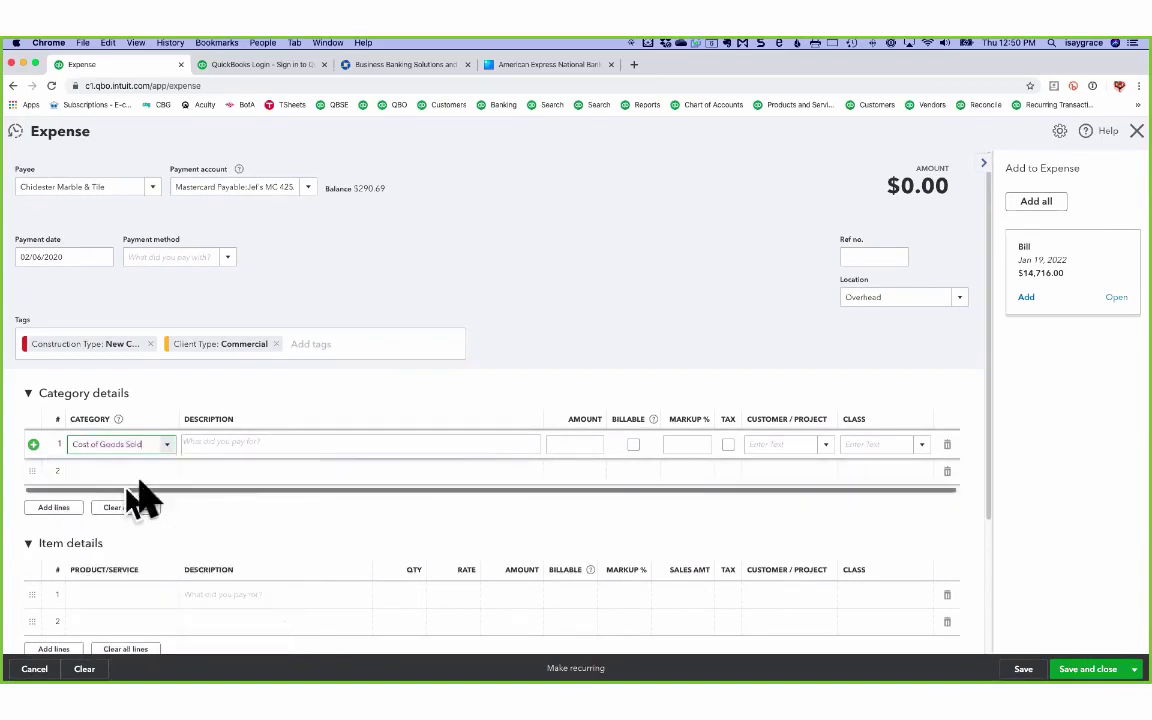
left_click(487, 446)
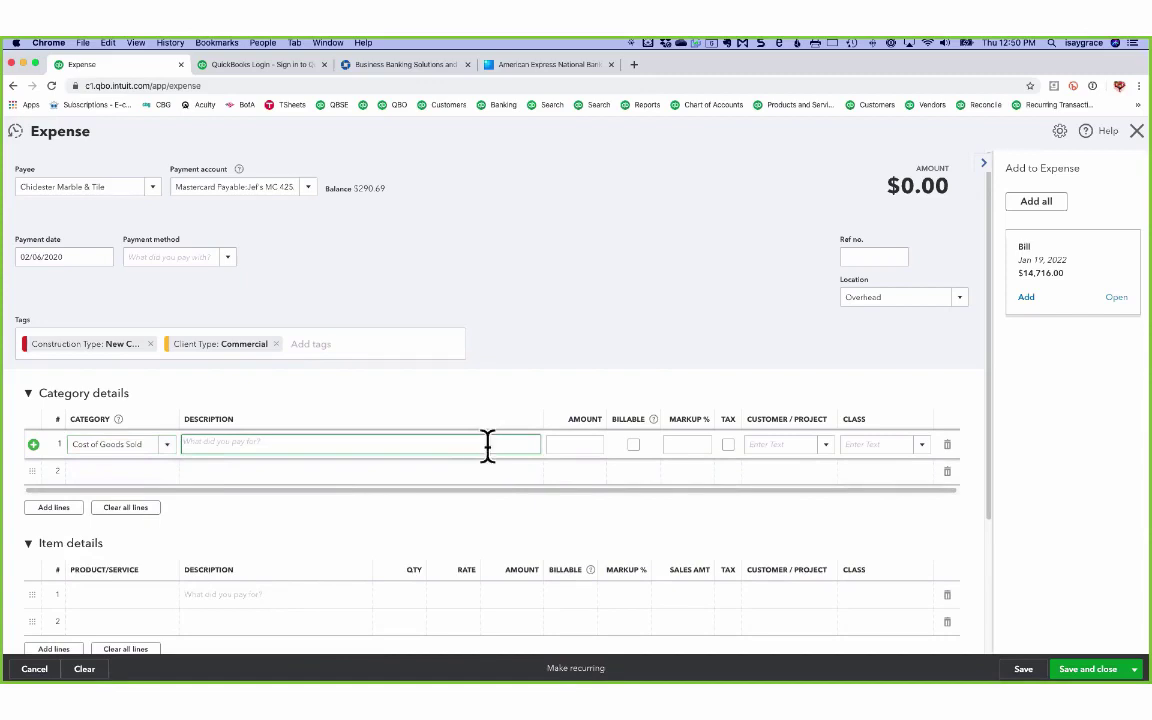
type("concrete")
left_click(596, 443)
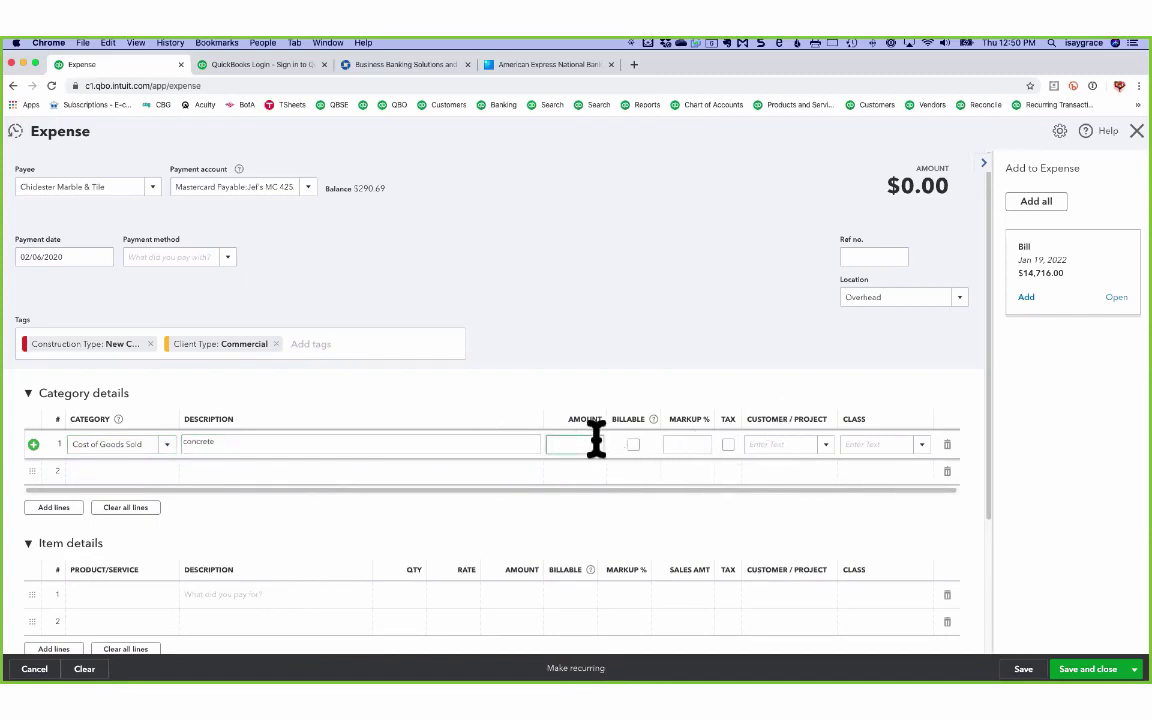
type("750")
key("Tab")
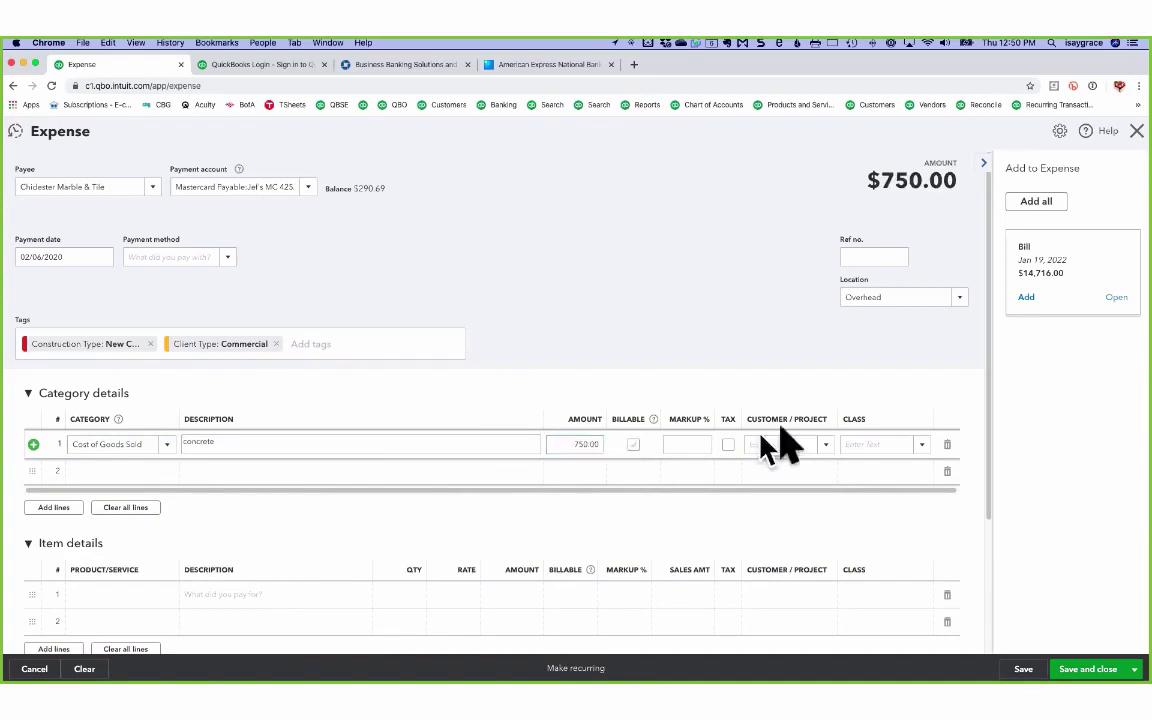
Assign the line to Building 3 with class New Construction, and save the expense.
left_click(822, 448)
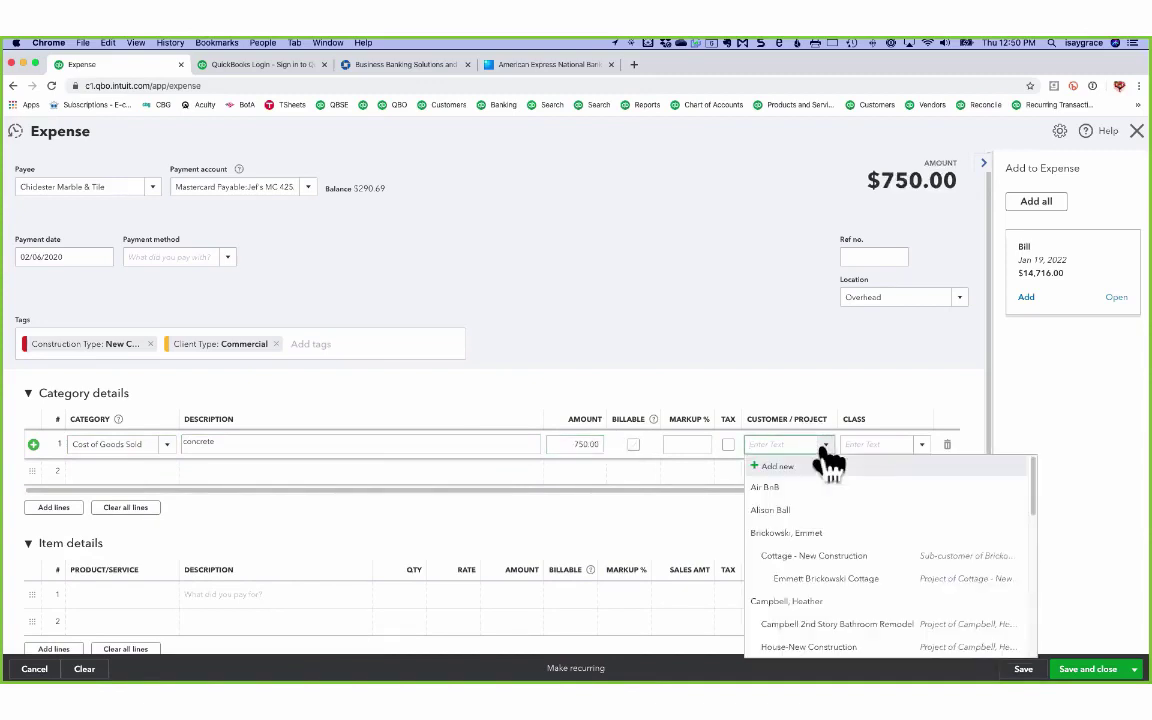
scroll(784, 560, "down", 5)
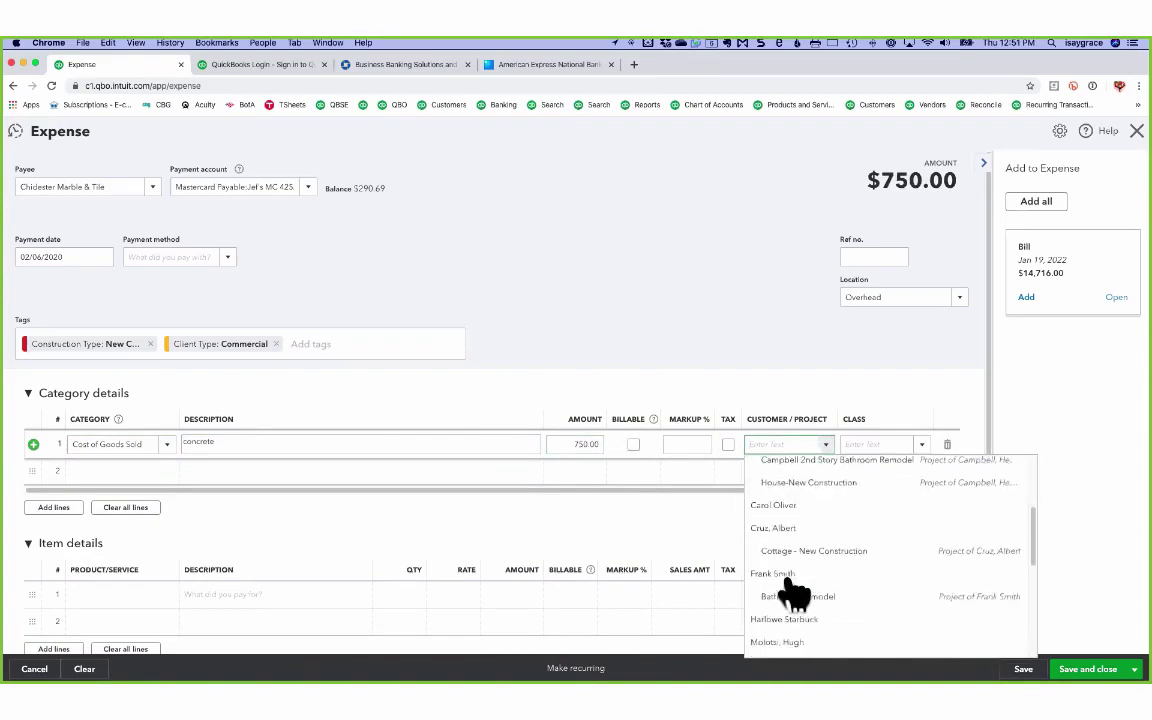
scroll(793, 594, "down", 3)
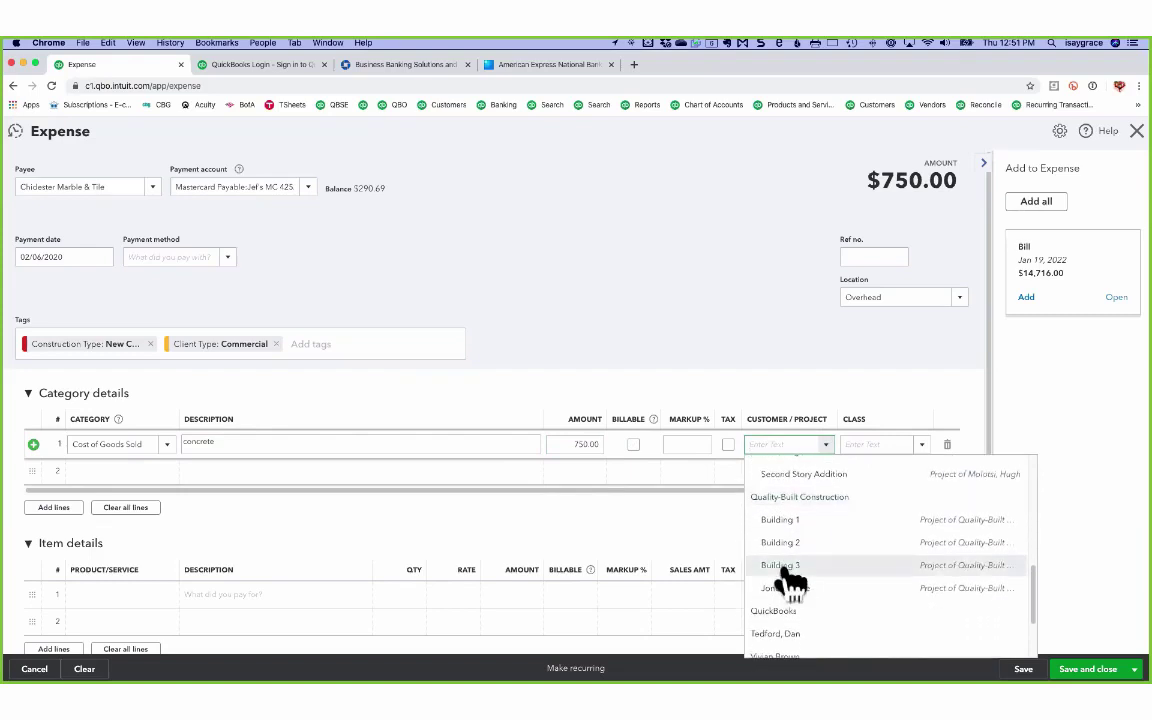
left_click(786, 568)
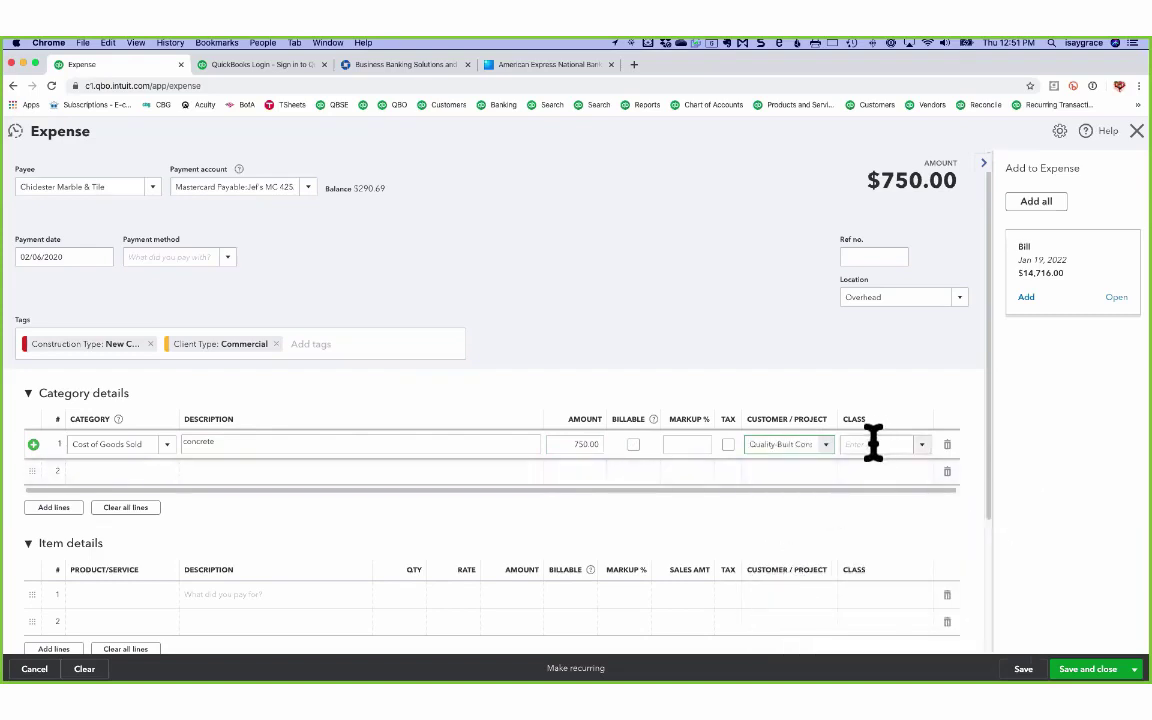
left_click(916, 446)
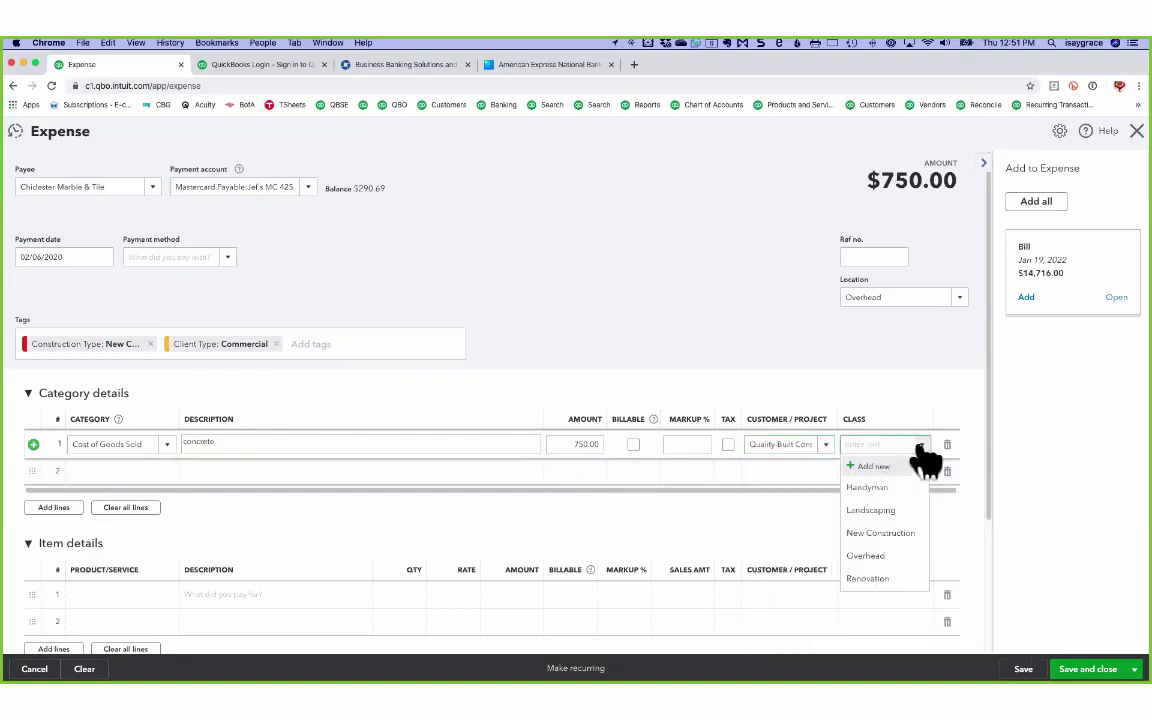
left_click(886, 533)
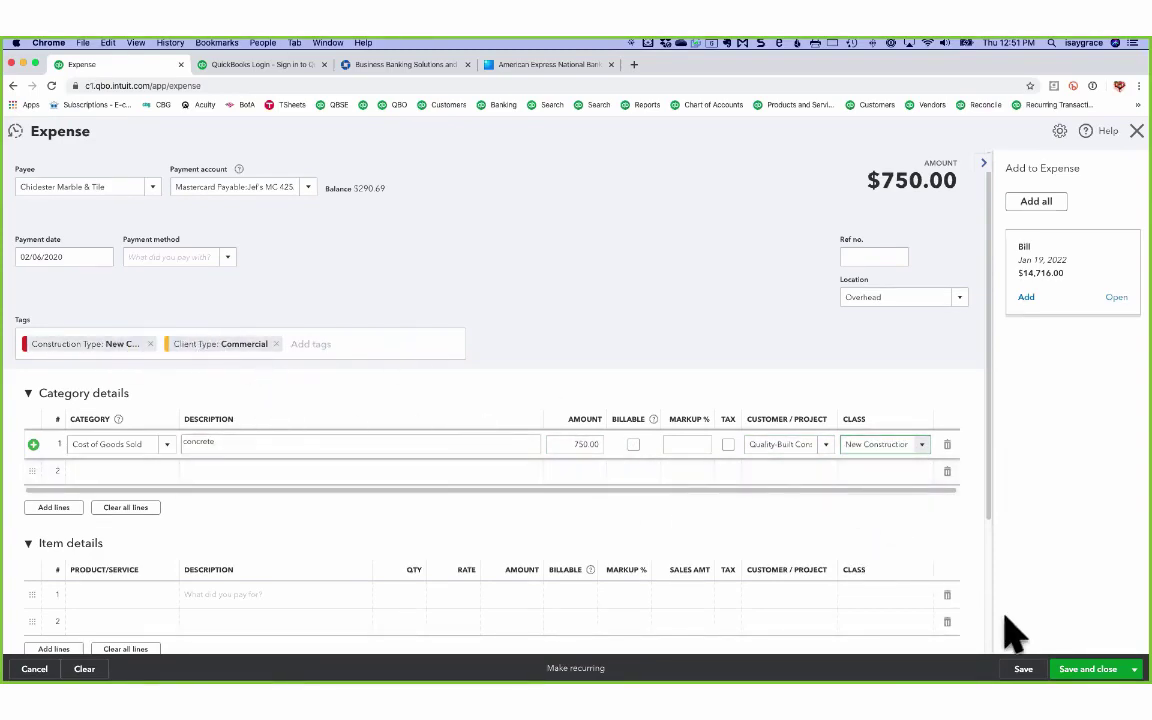
left_click(1085, 669)
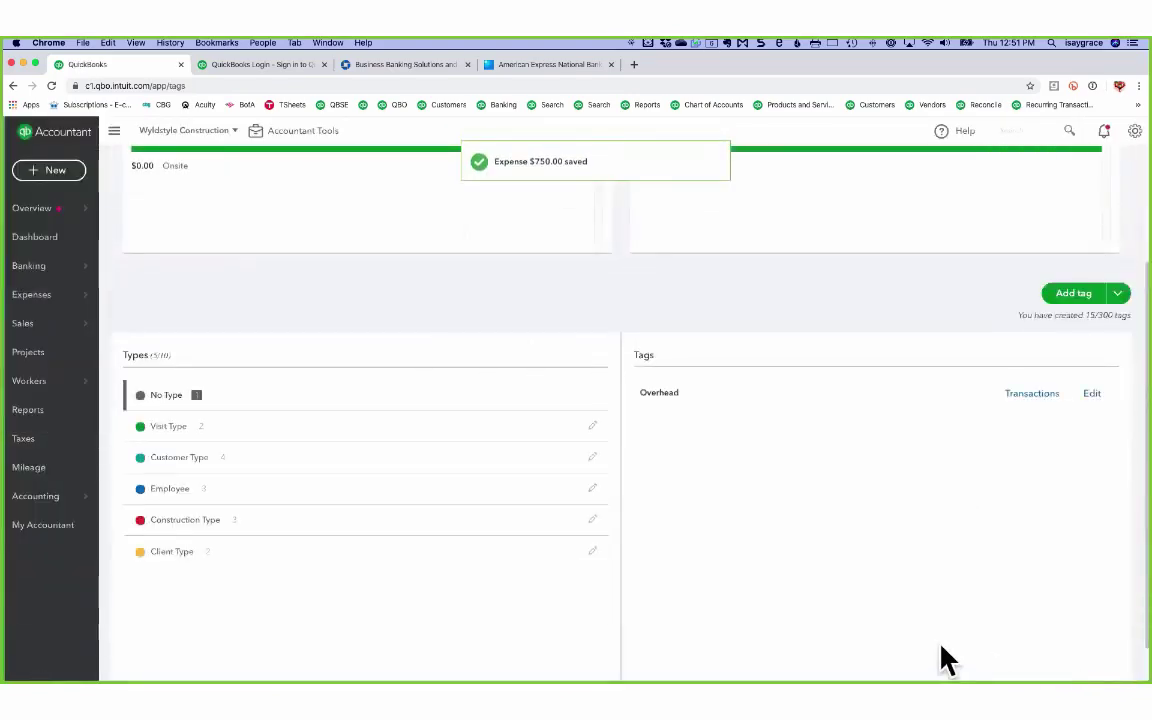
Regroup Money In by Construction Type, then Client Type ($2,500 Commercial, $250 Residential).
scroll(800, 597, "up", 3)
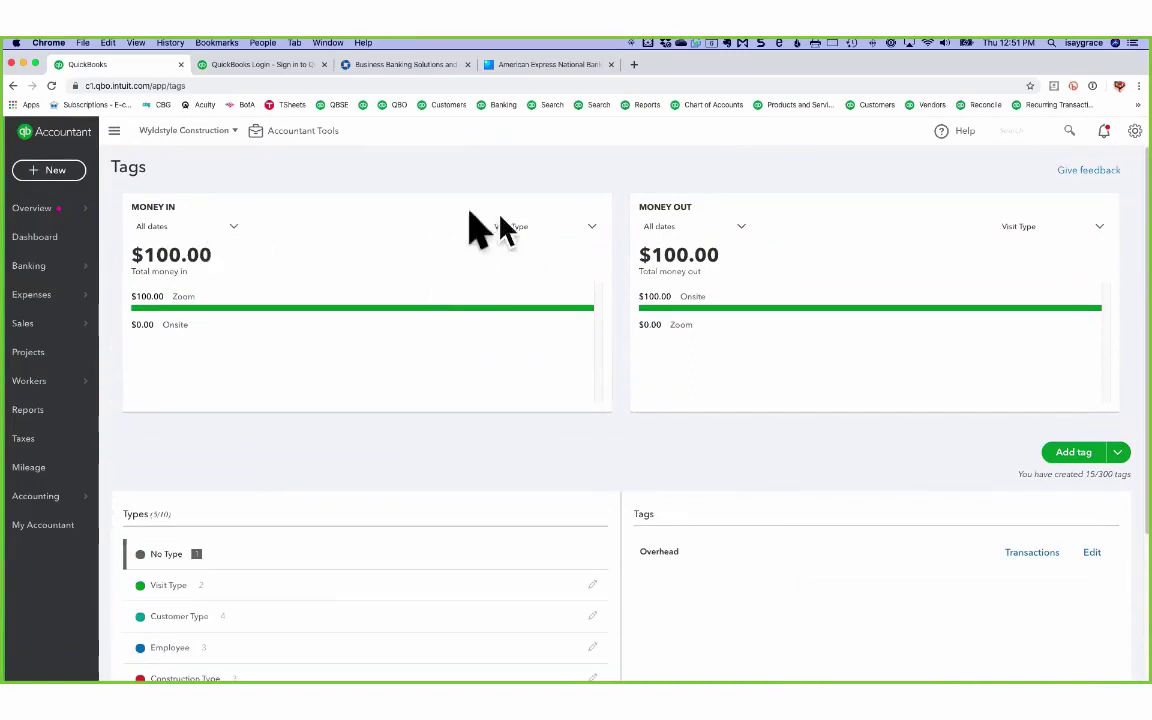
left_click(591, 230)
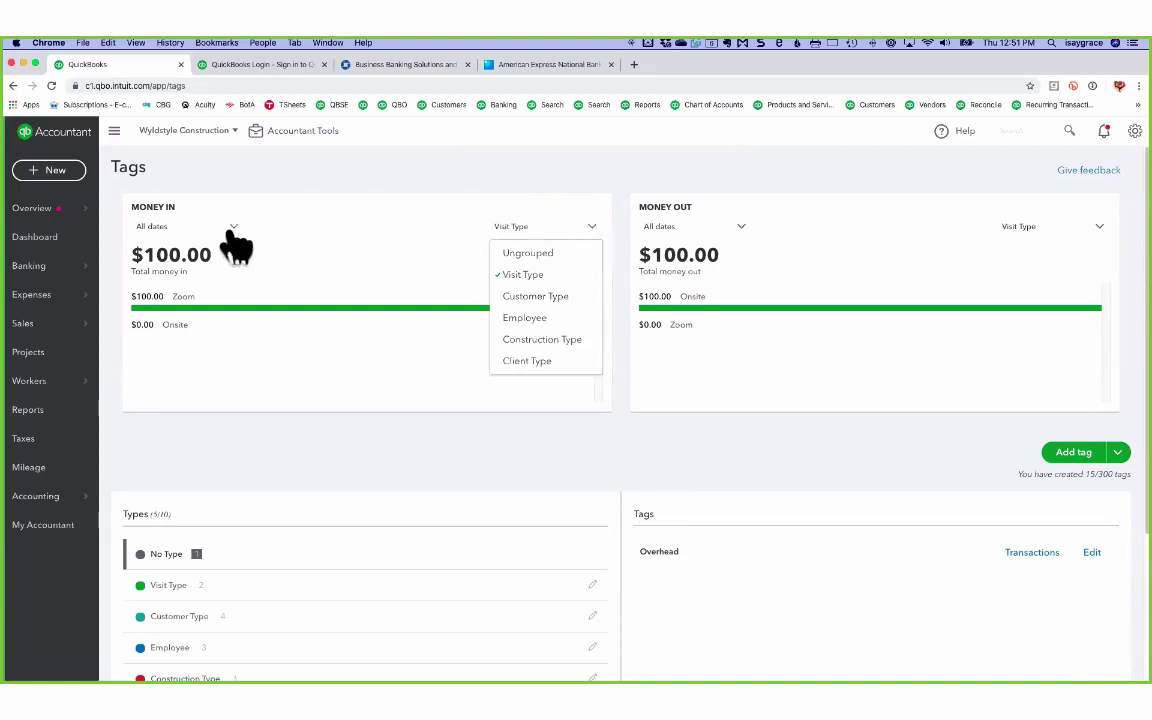
left_click(551, 342)
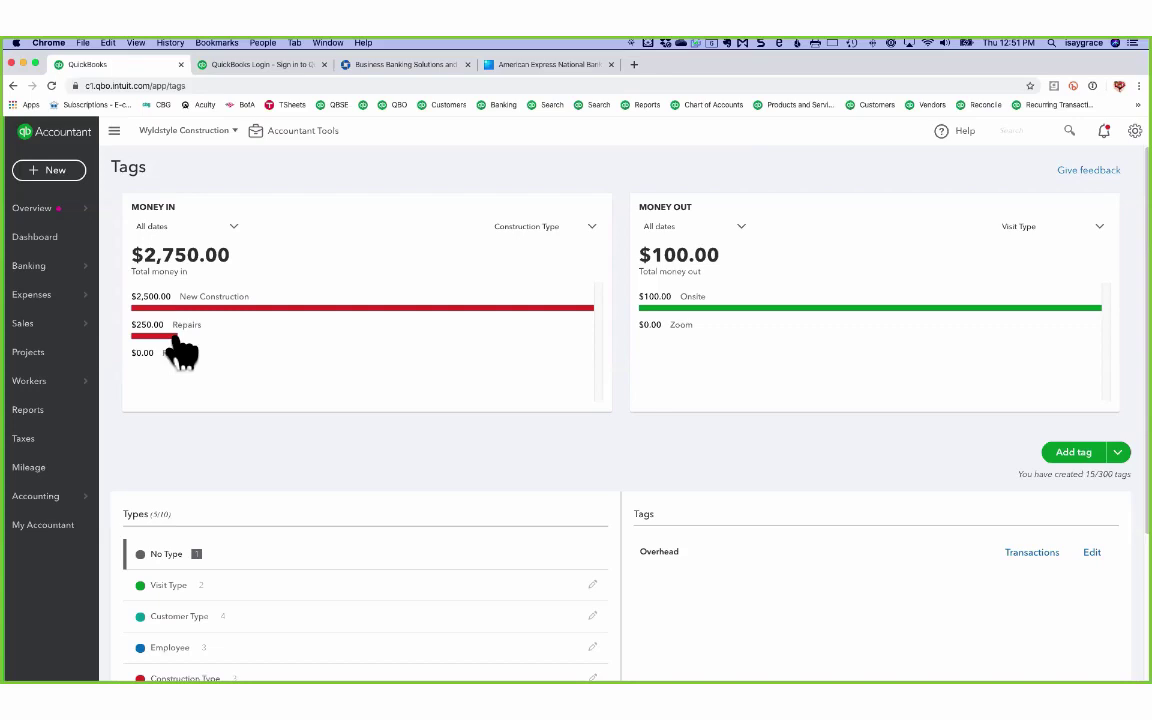
left_click(592, 224)
left_click(541, 360)
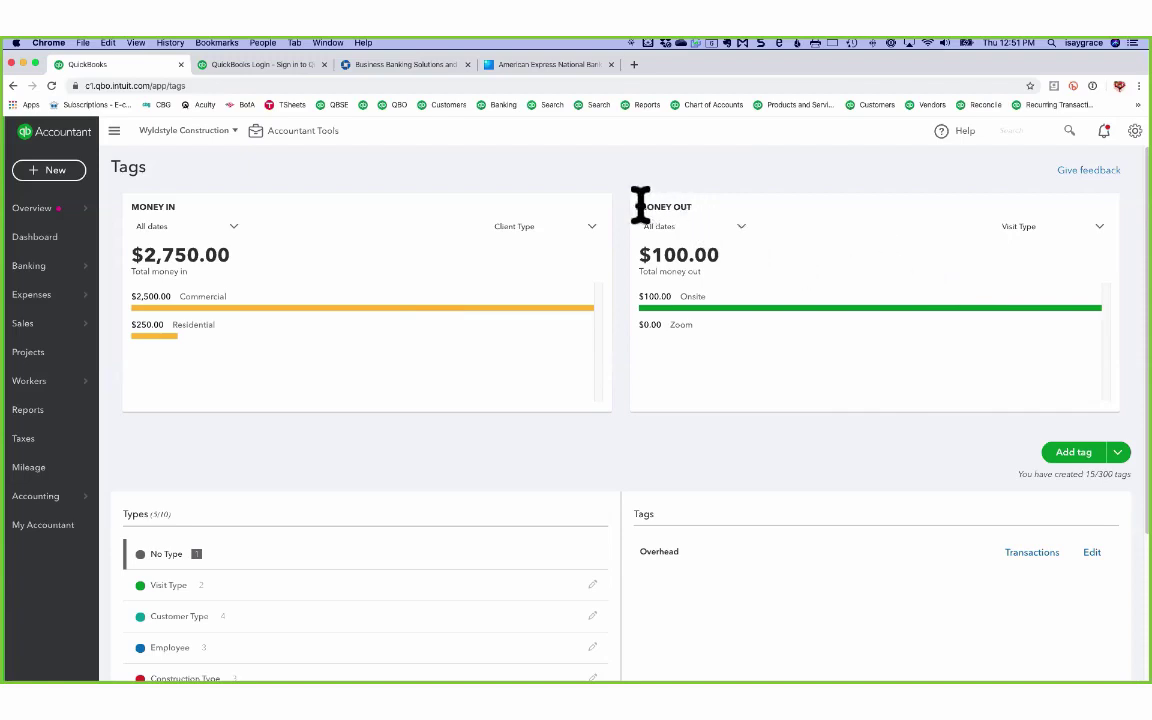
Group both Money Out and Money In charts by Construction Type.
left_click(1098, 232)
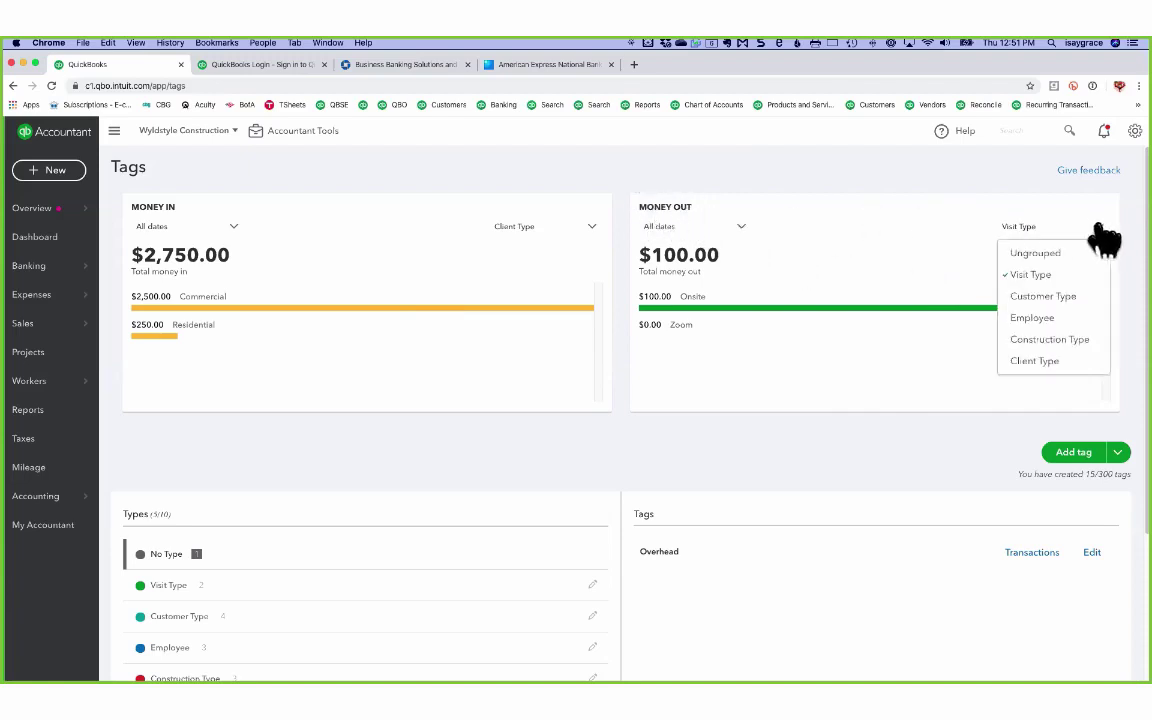
left_click(1056, 340)
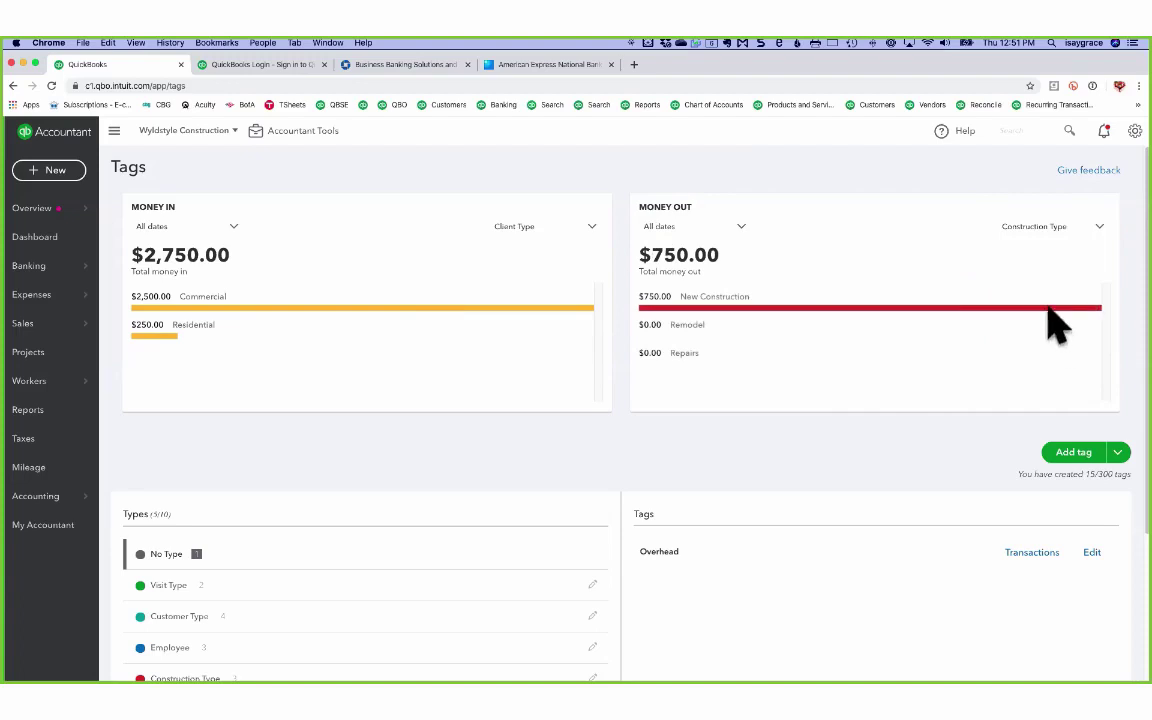
left_click(590, 227)
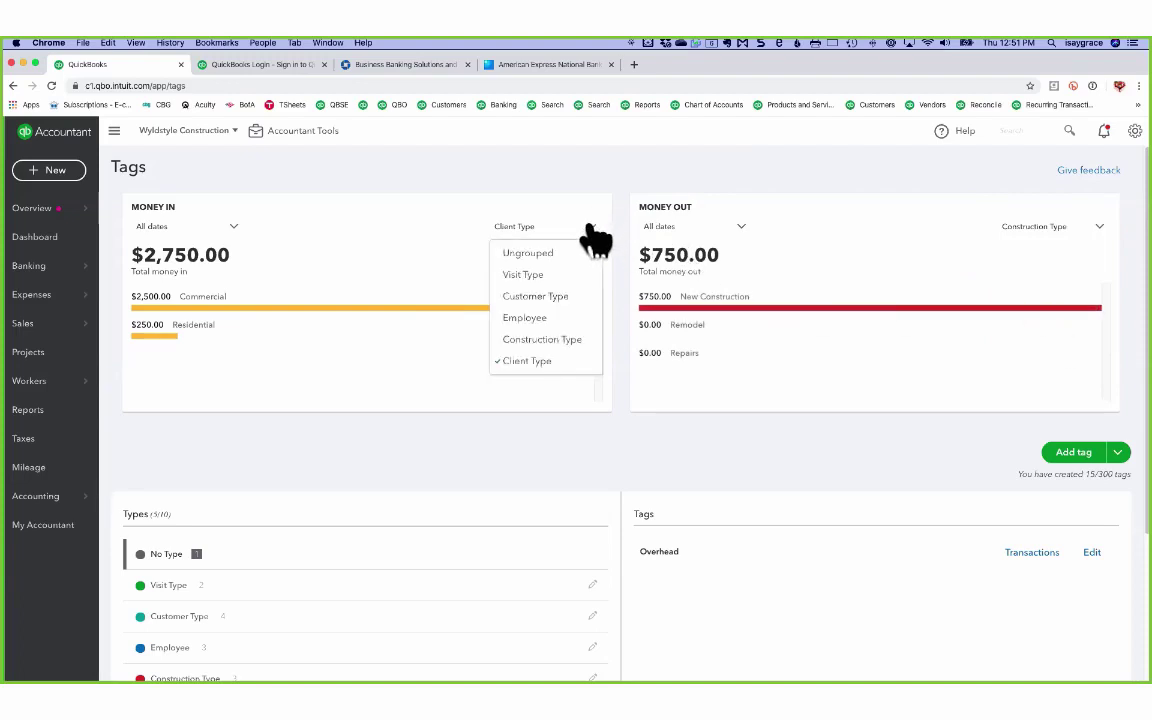
left_click(540, 340)
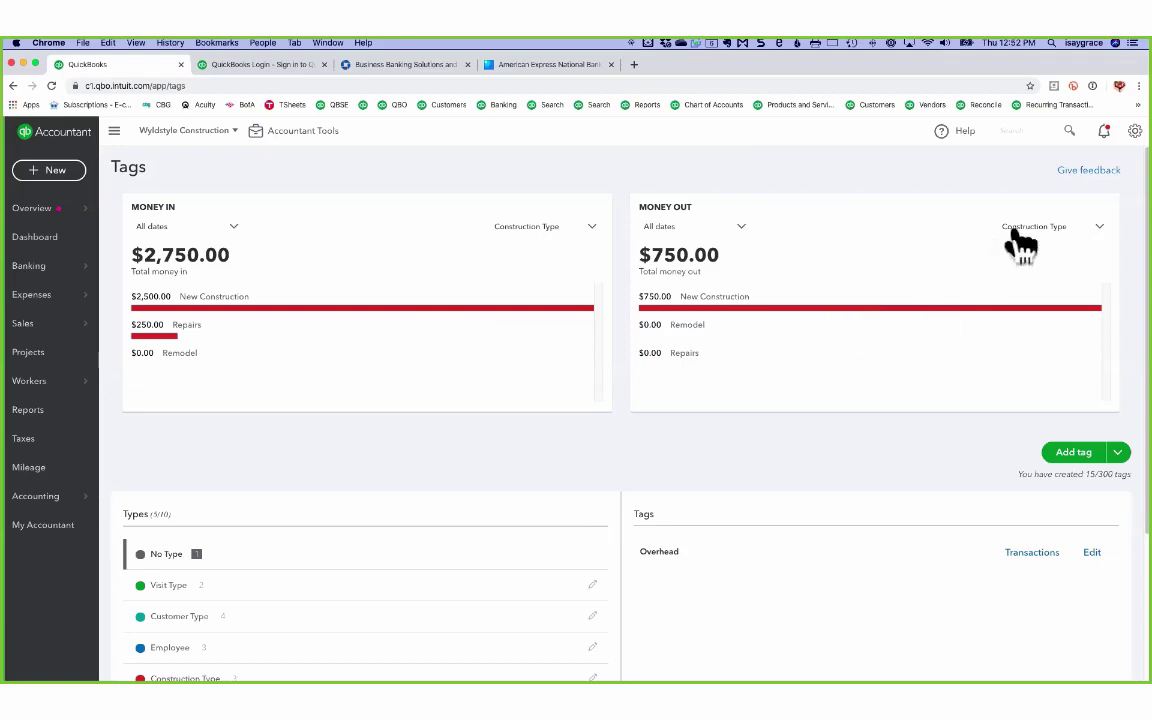
Regroup Money Out and Money In by Client Type, showing $750 Commercial expense.
left_click(1098, 229)
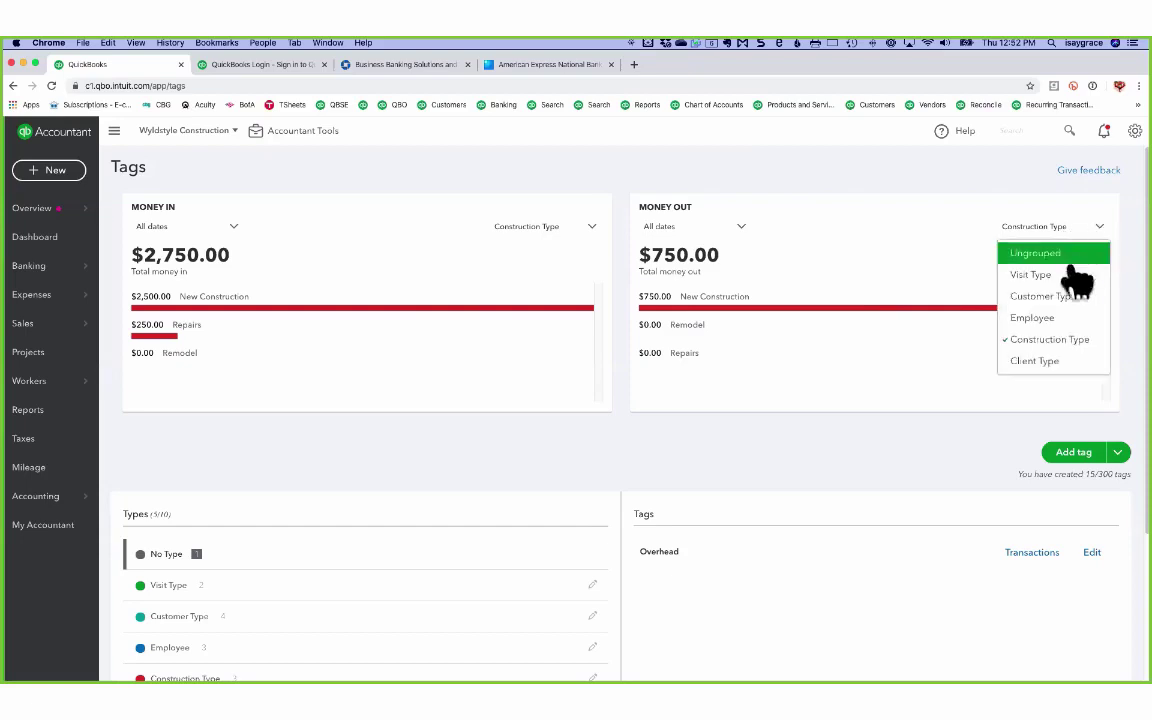
left_click(1047, 360)
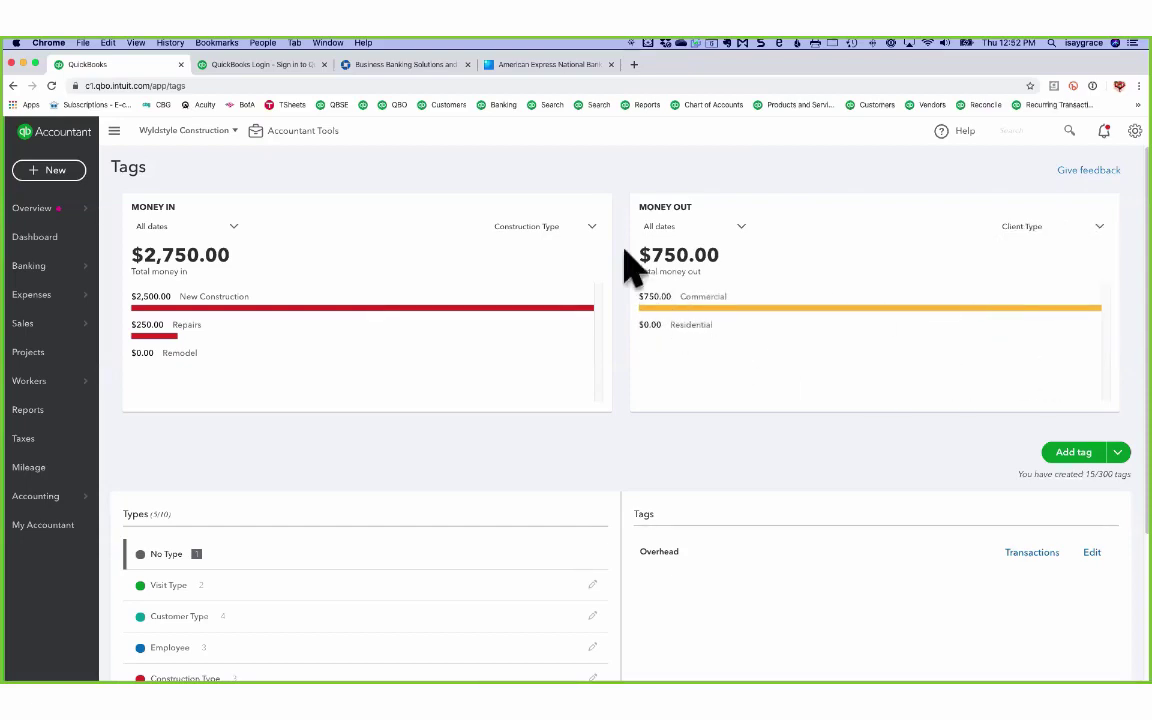
left_click(590, 230)
left_click(548, 362)
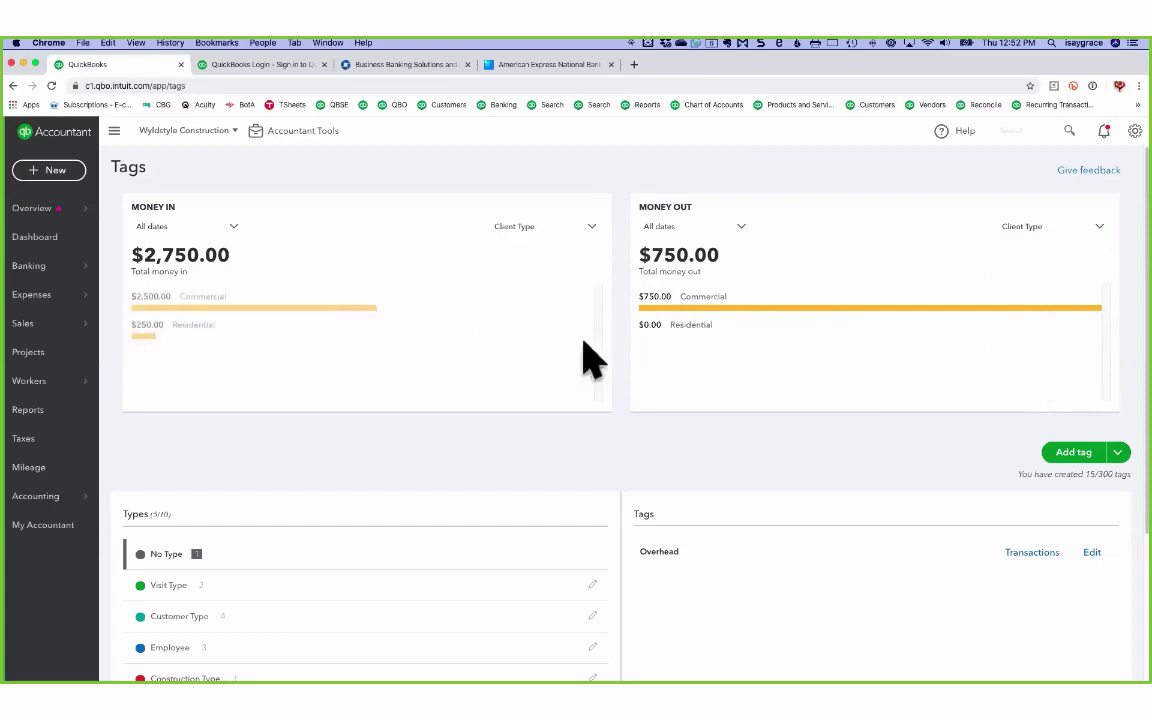